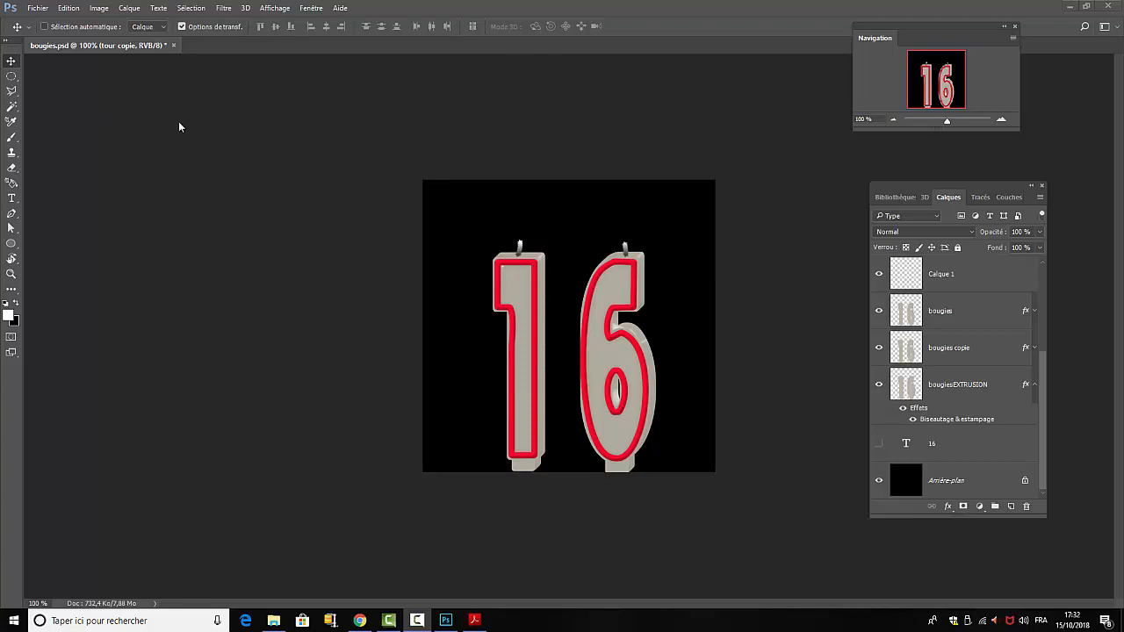
Step: Create a new document 100 x 100 pixels at 72 pixels per inch with a white (Blanc) background
click(38, 7)
click(46, 21)
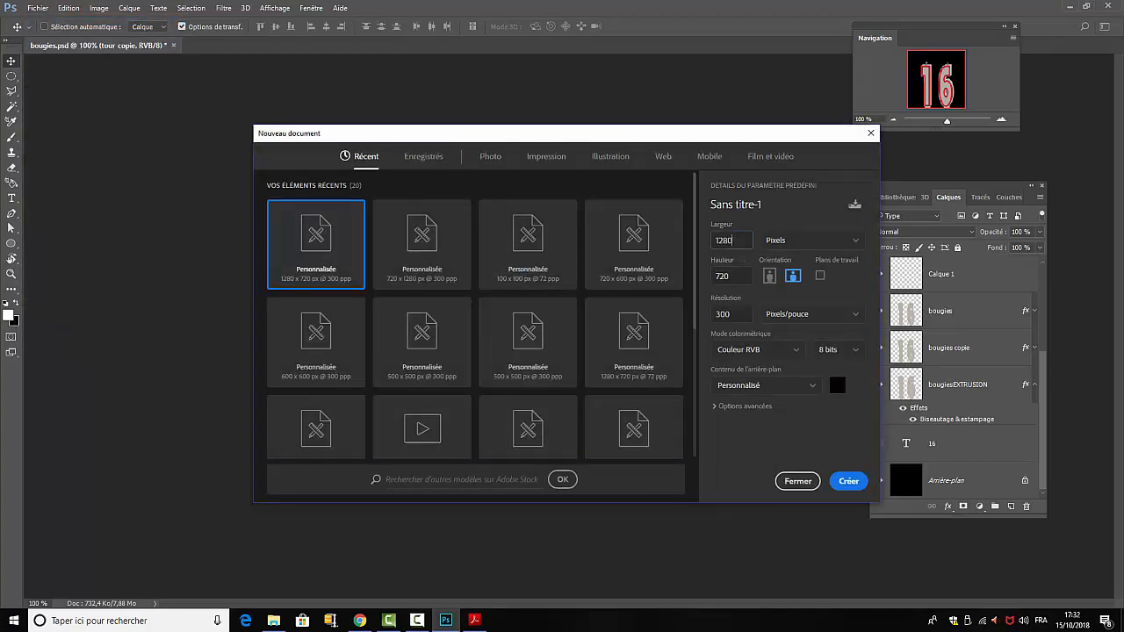
drag(734, 240, 704, 243)
text(10)
key(Tab)
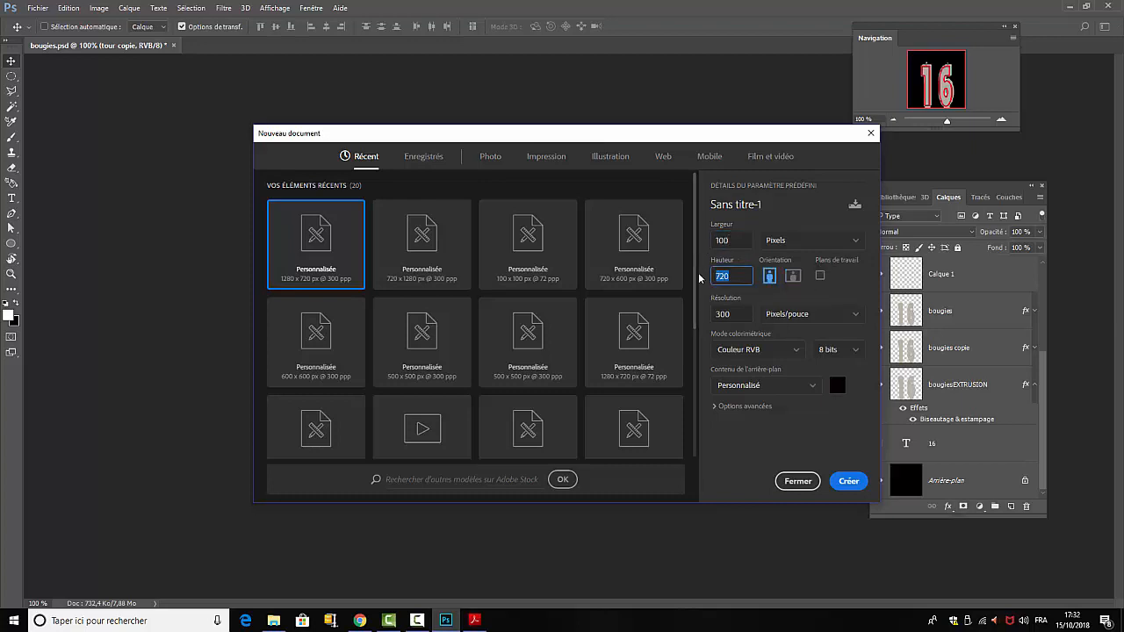
text(100)
key(Tab)
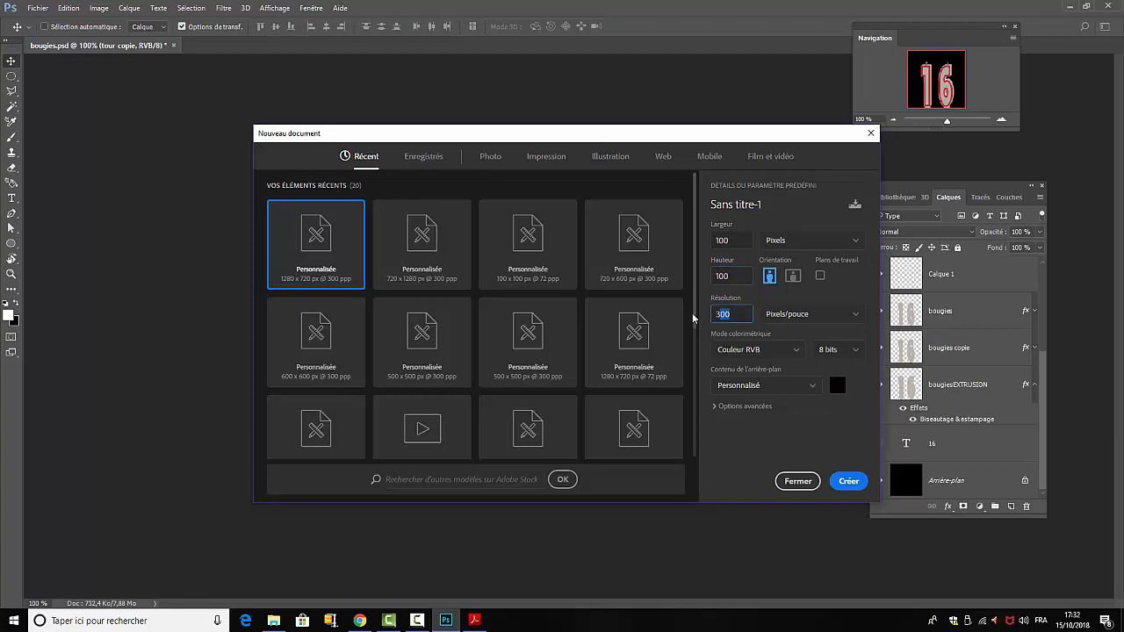
text(72)
click(809, 385)
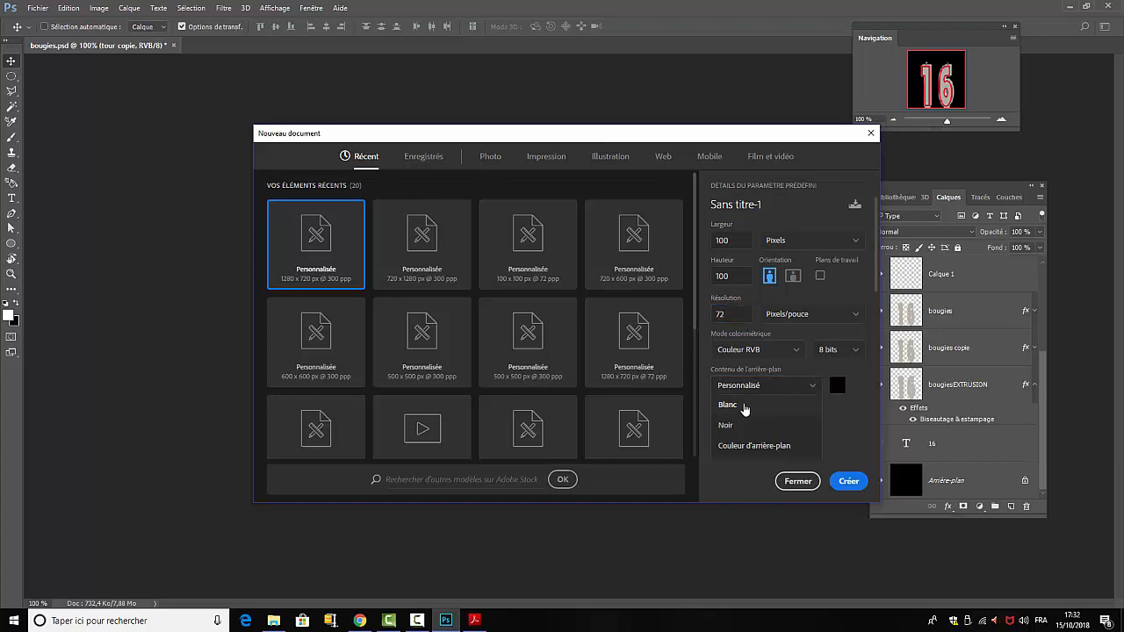
click(743, 407)
click(848, 482)
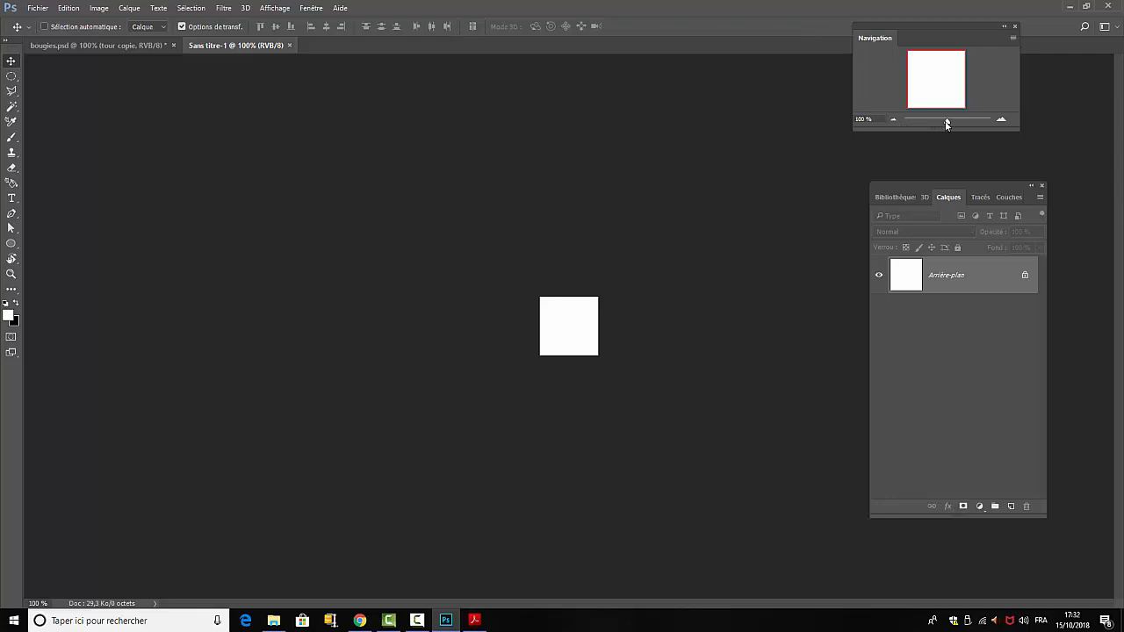
Step: Choose the Brush tool with the first soft round tip, sized to 52 px
drag(946, 123, 971, 123)
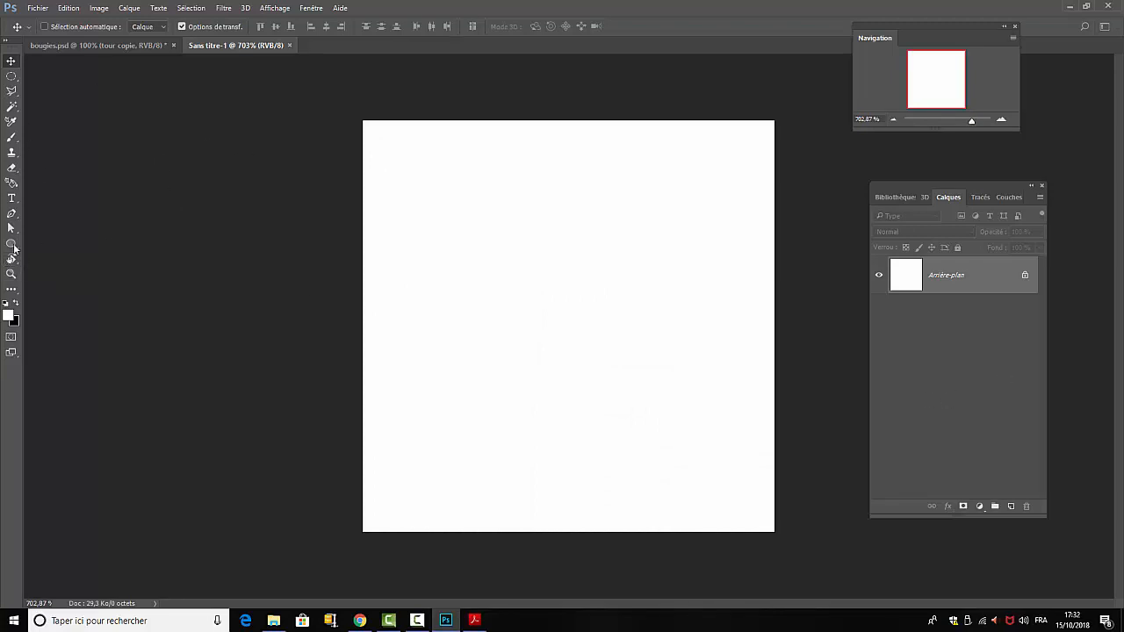
click(10, 139)
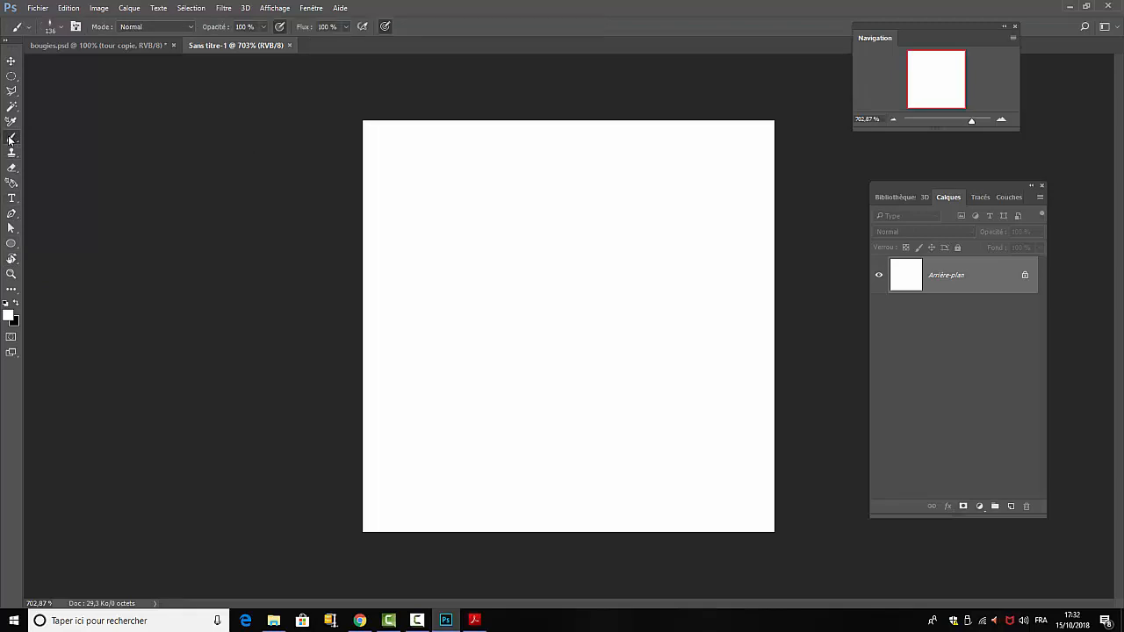
click(61, 30)
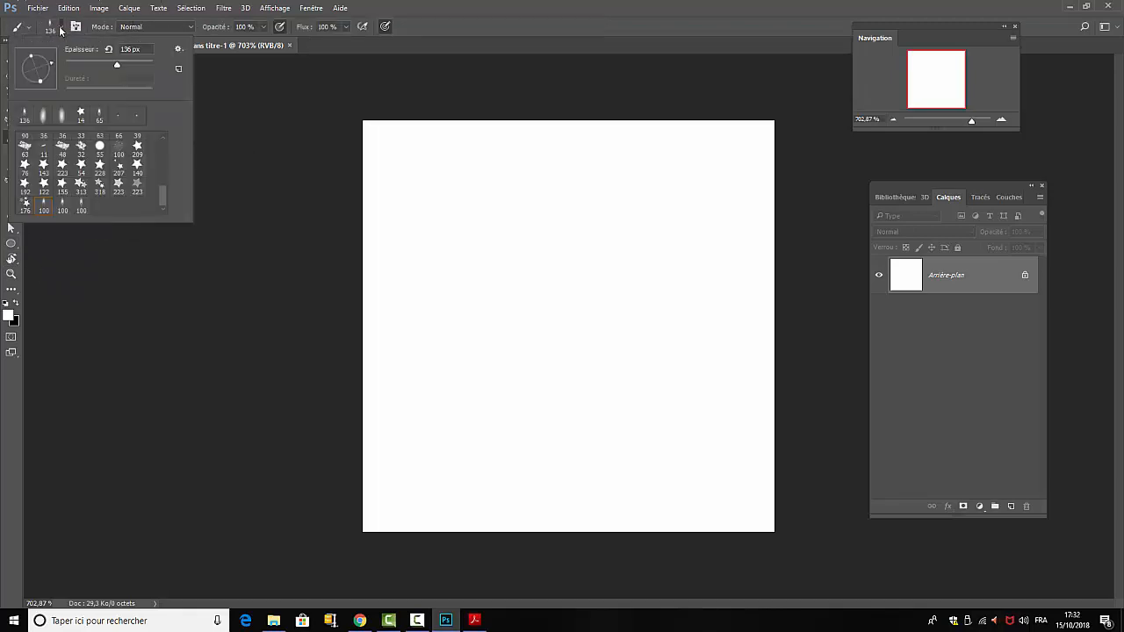
drag(160, 195, 163, 142)
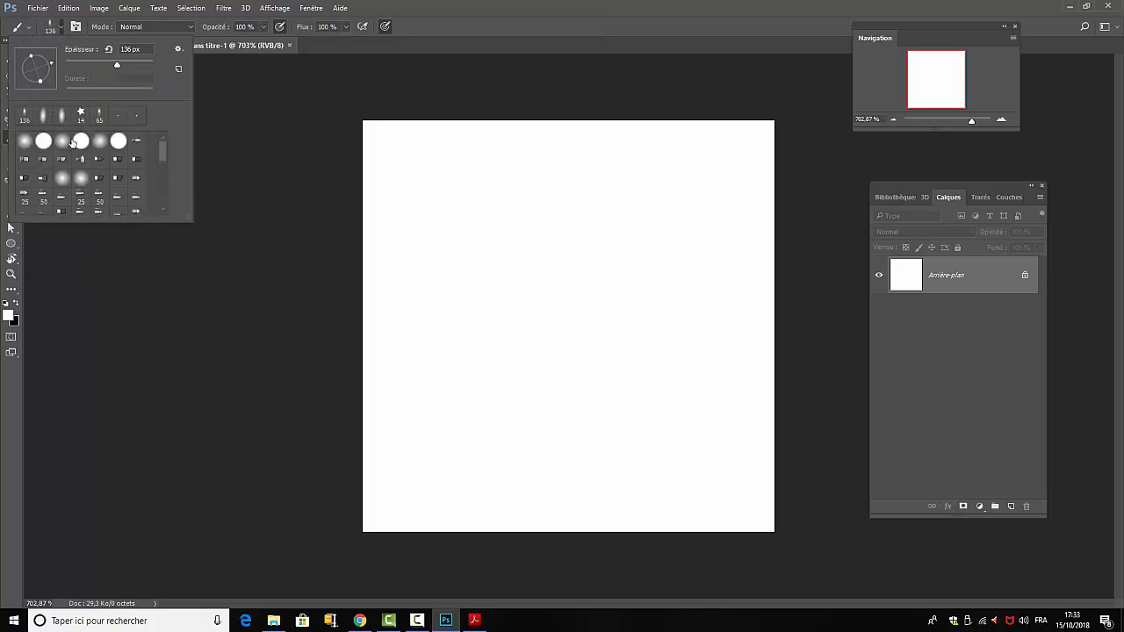
click(22, 144)
drag(117, 65, 87, 65)
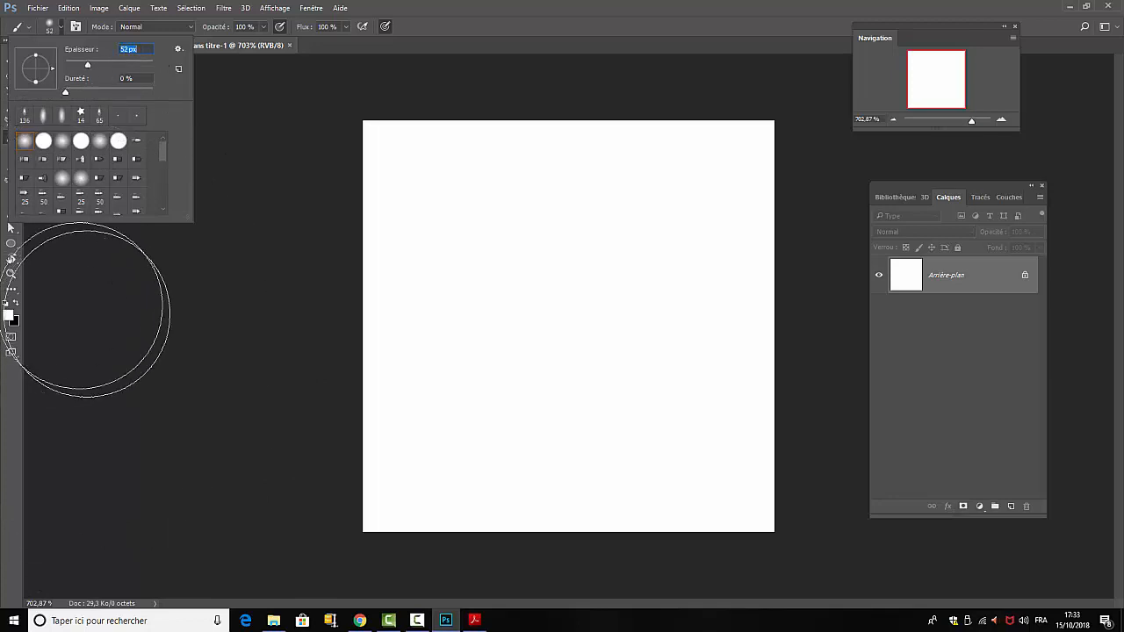
click(65, 287)
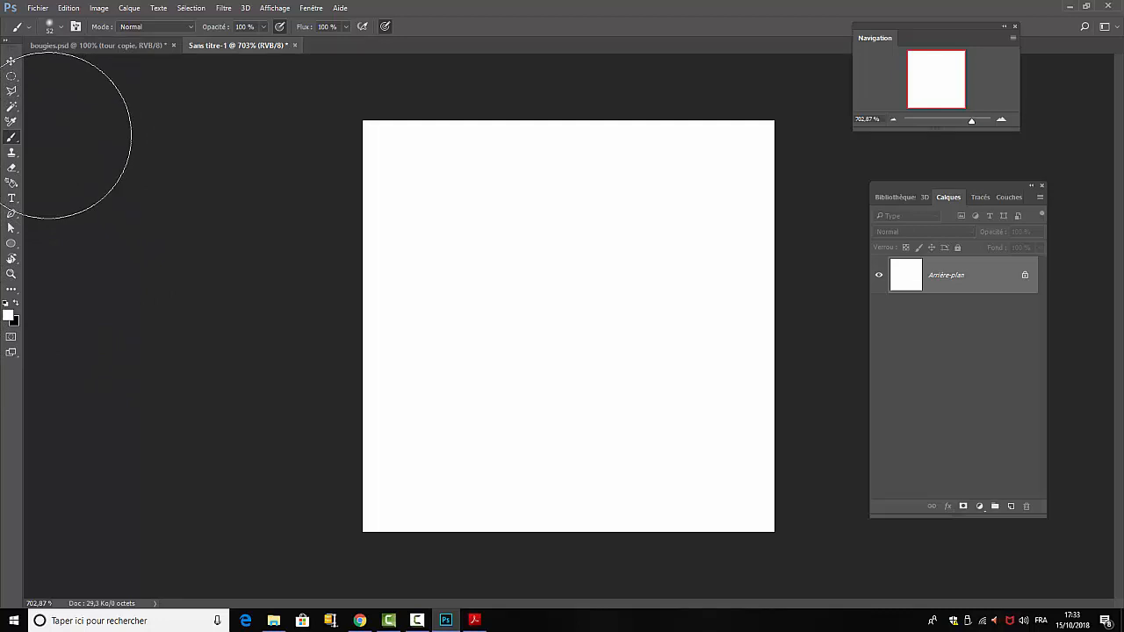
Step: Open the detailed brush settings and turn off Transfert, Lissage and Dynamique de forme
key(F5)
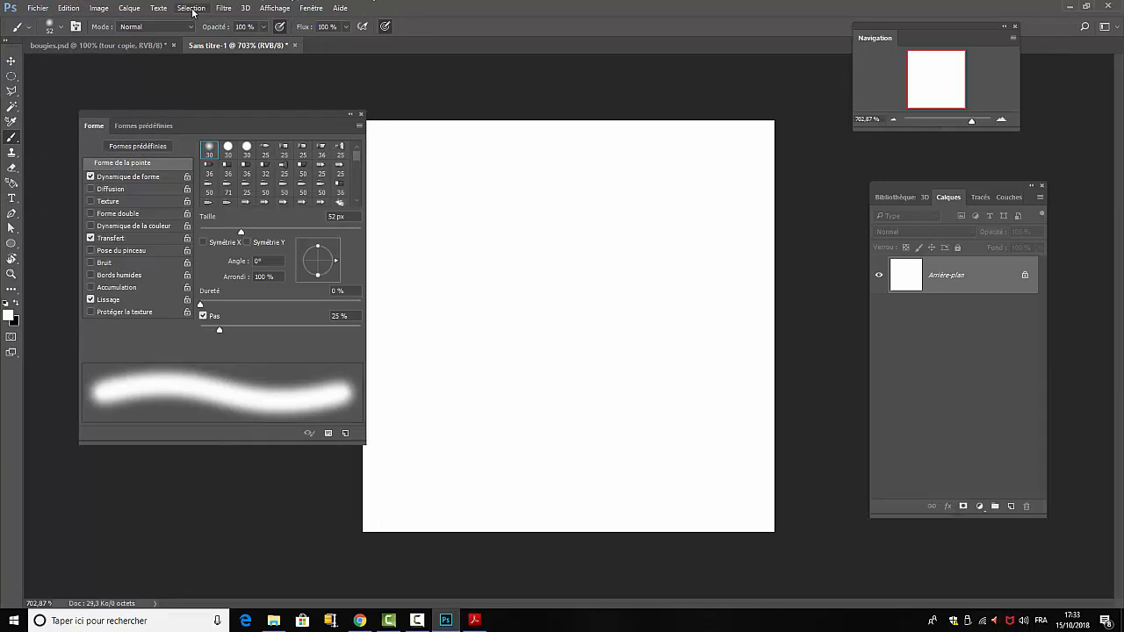
click(310, 9)
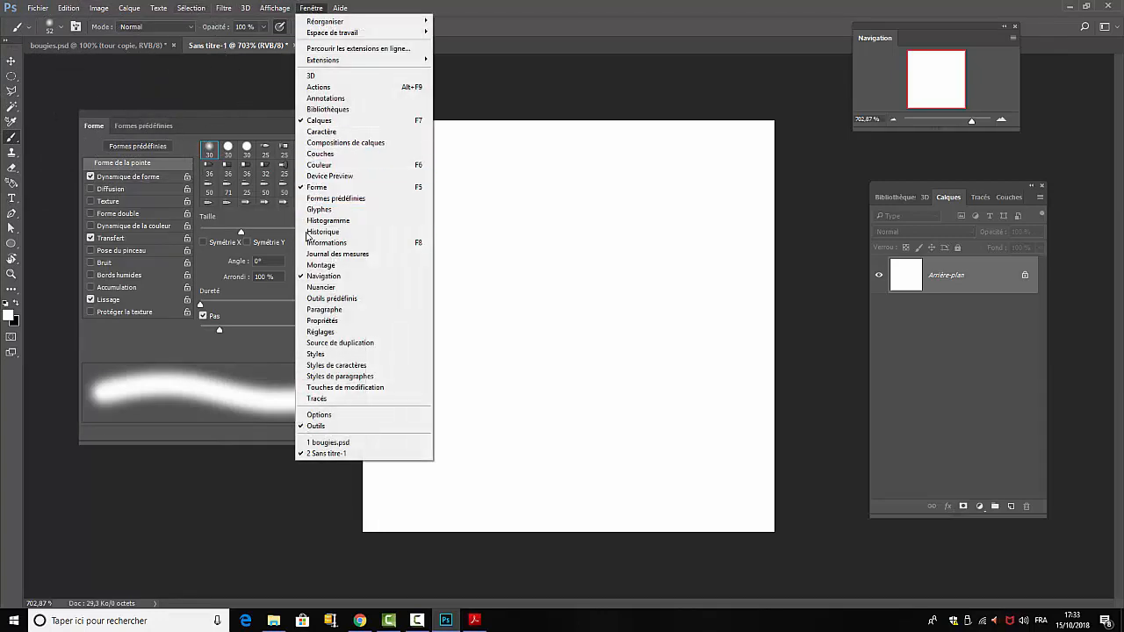
click(519, 67)
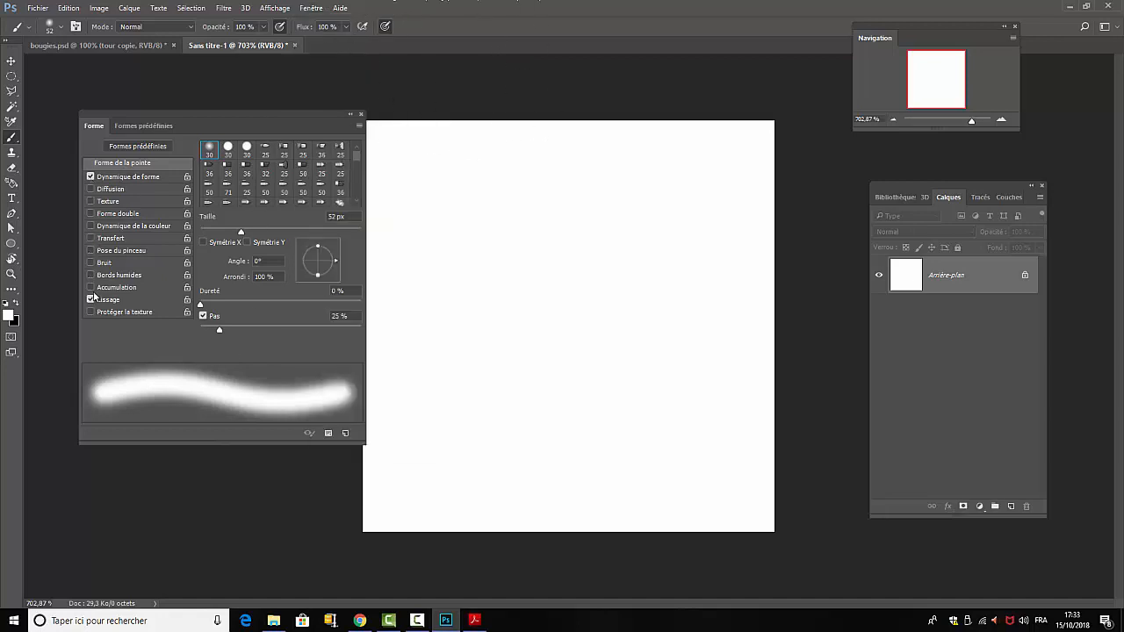
click(90, 299)
click(95, 176)
drag(269, 121, 229, 99)
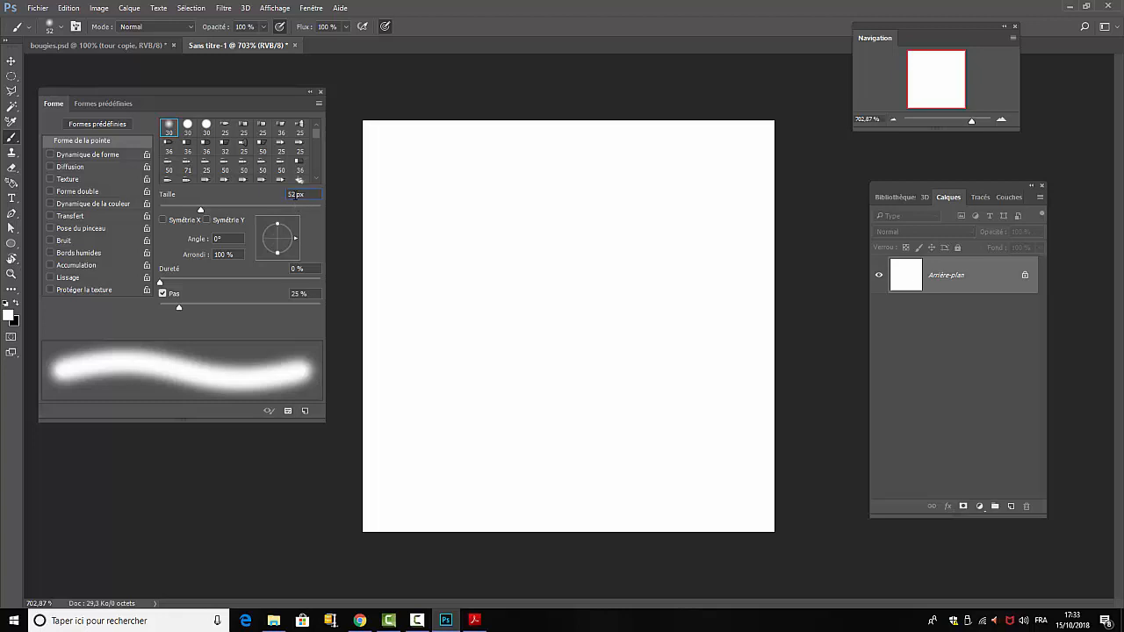
Step: Shape the brush tip to a size of 80 px, angle 90°, roundness 40 % and spacing 1 %
text(8)
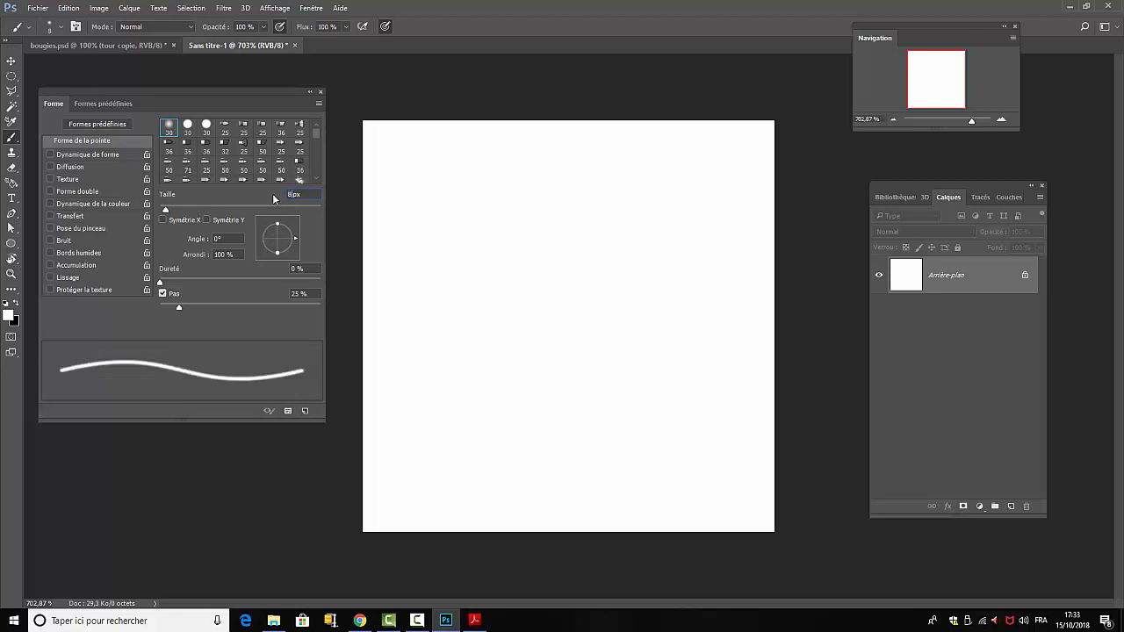
text(0)
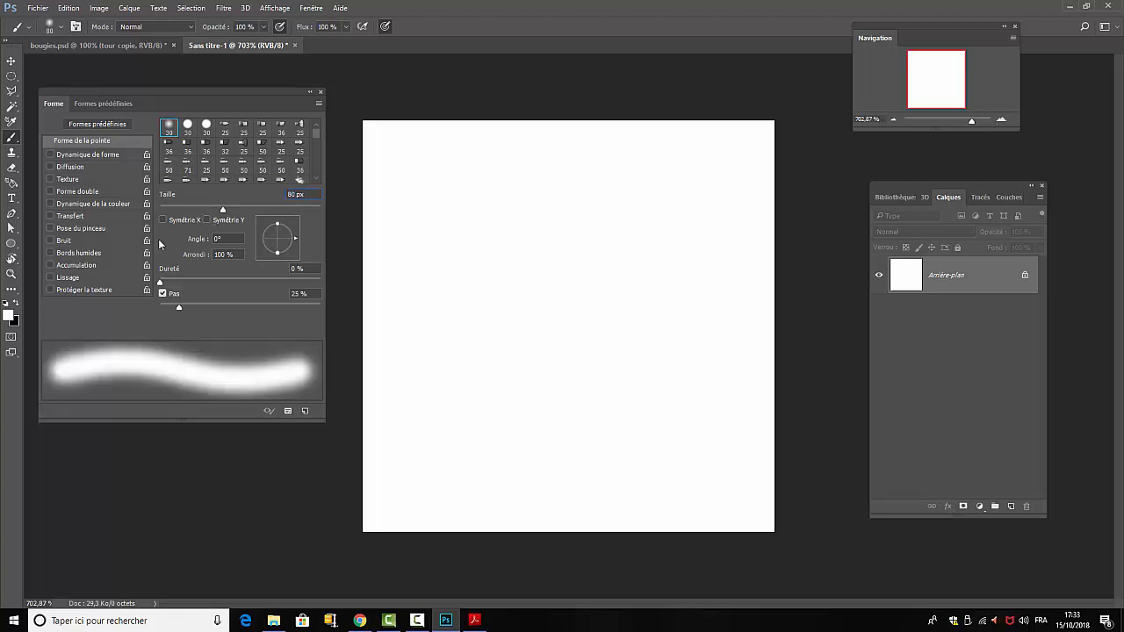
click(219, 237)
text(9)
text(0)
text(40)
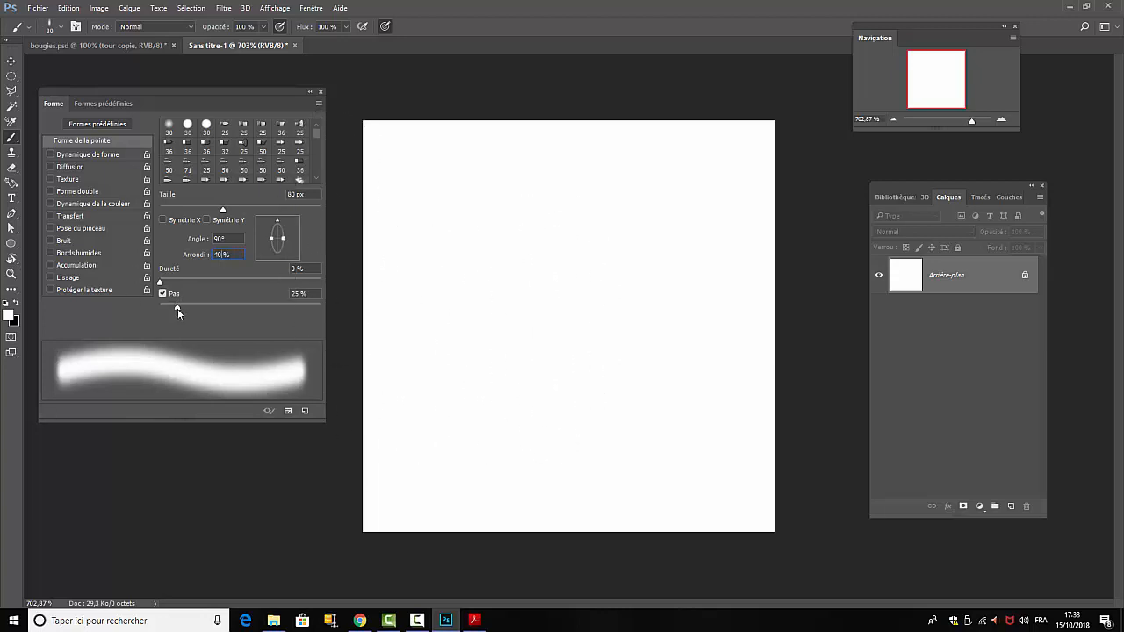
drag(178, 310, 122, 310)
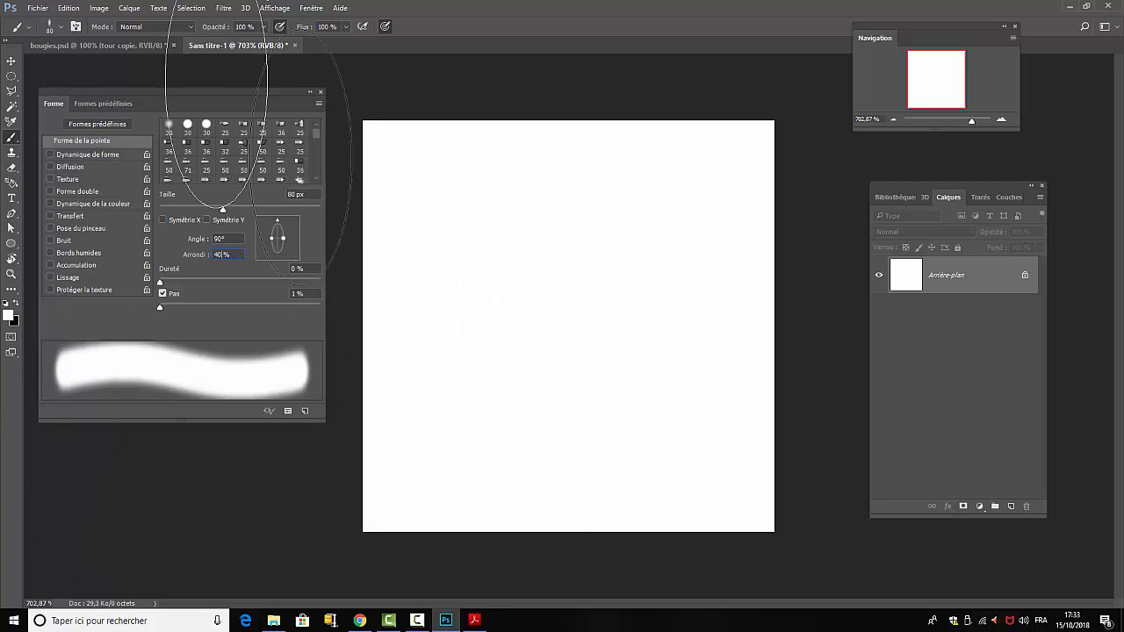
Step: Restore the default black and white colours and paint a soft black vertical ellipse in the centre of the canvas
click(5, 303)
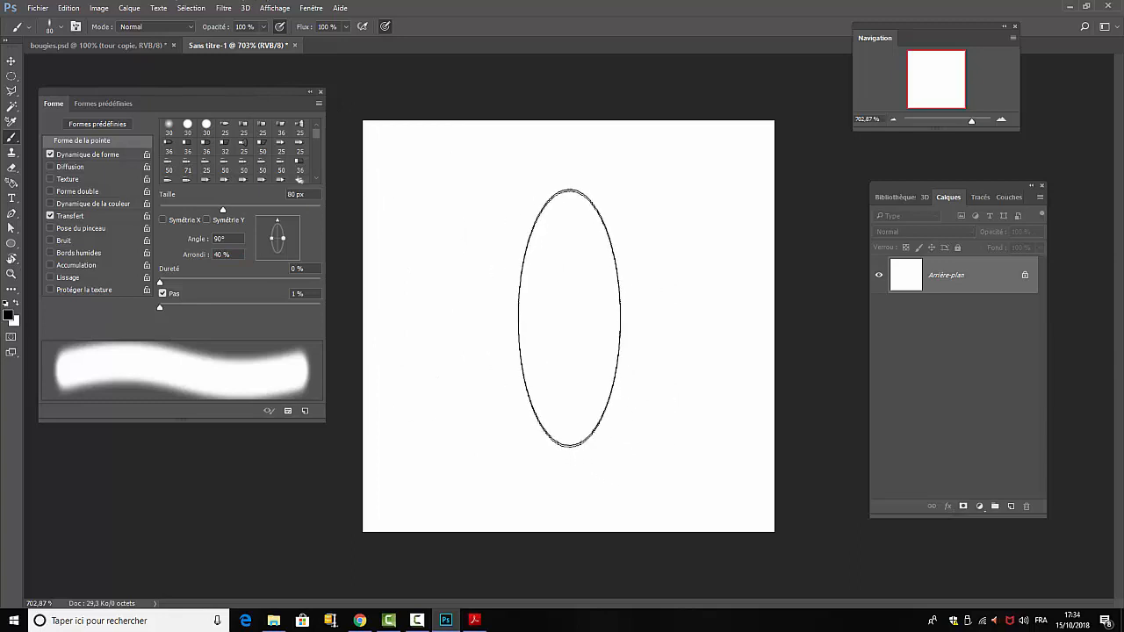
click(569, 324)
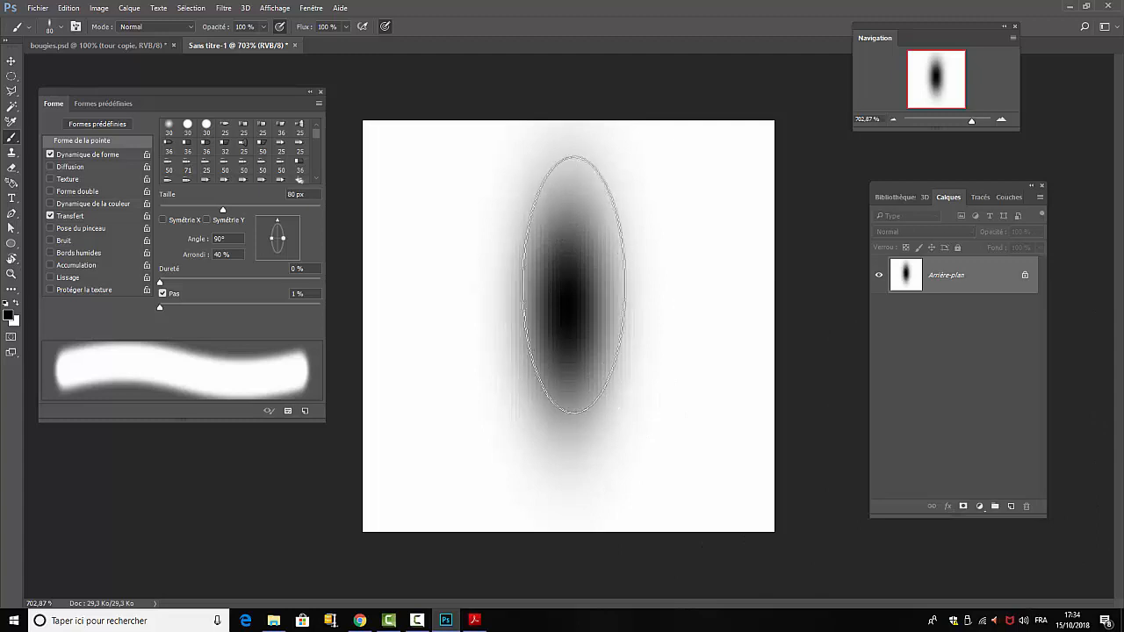
click(566, 290)
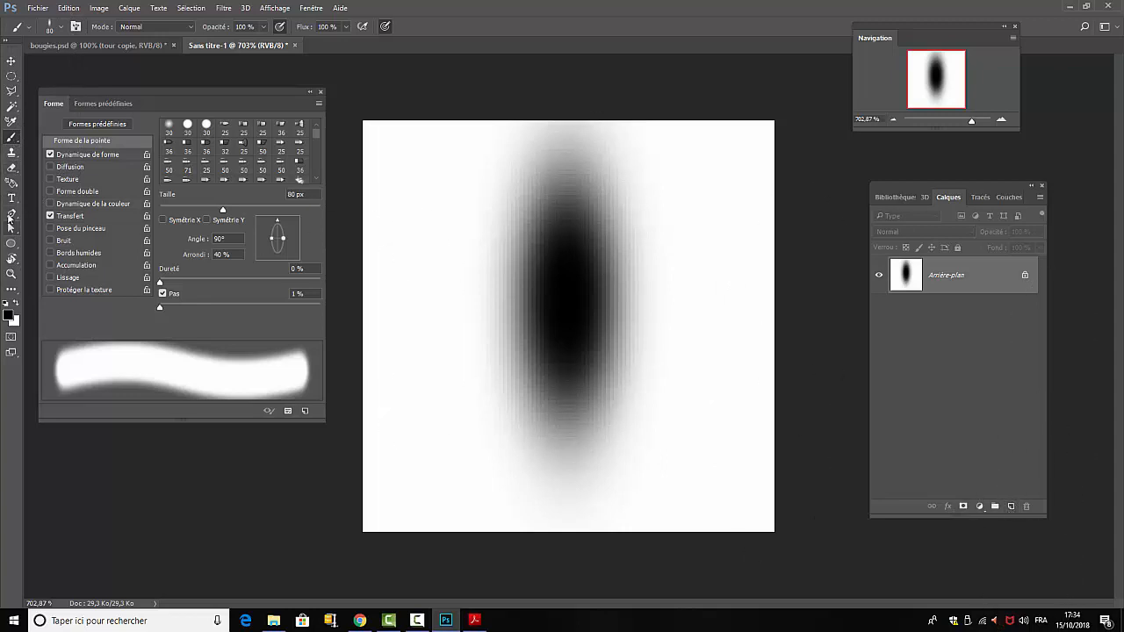
Step: Set up the Eraser with the soft round tip at 50 px, angle 90°, roundness 40 % and spacing 1 %
click(11, 169)
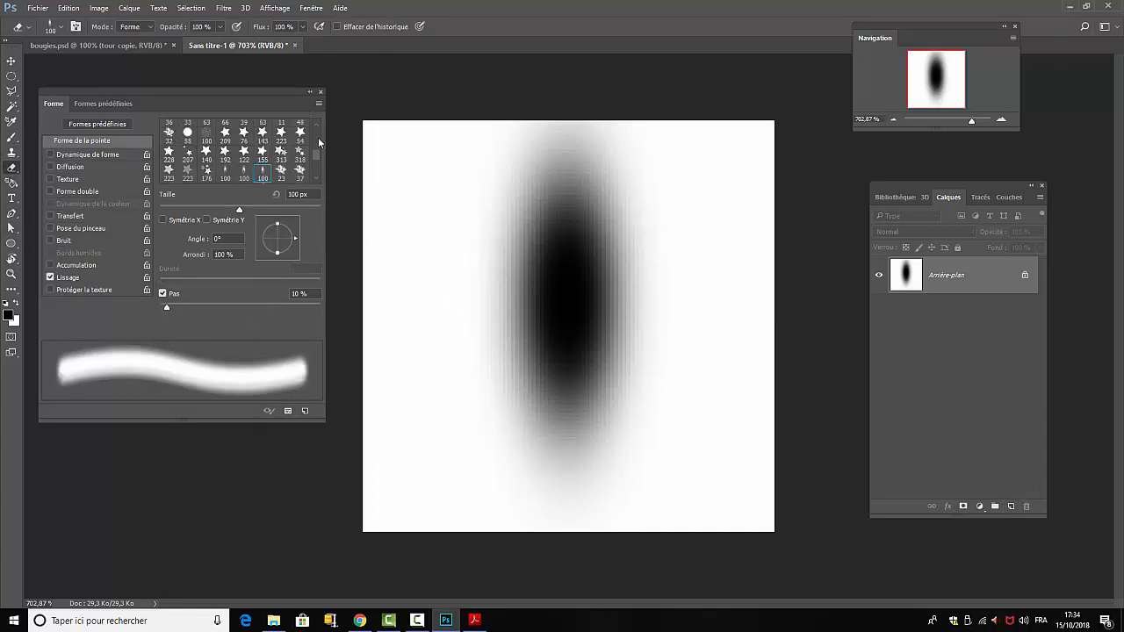
scroll(298, 154, up, 5)
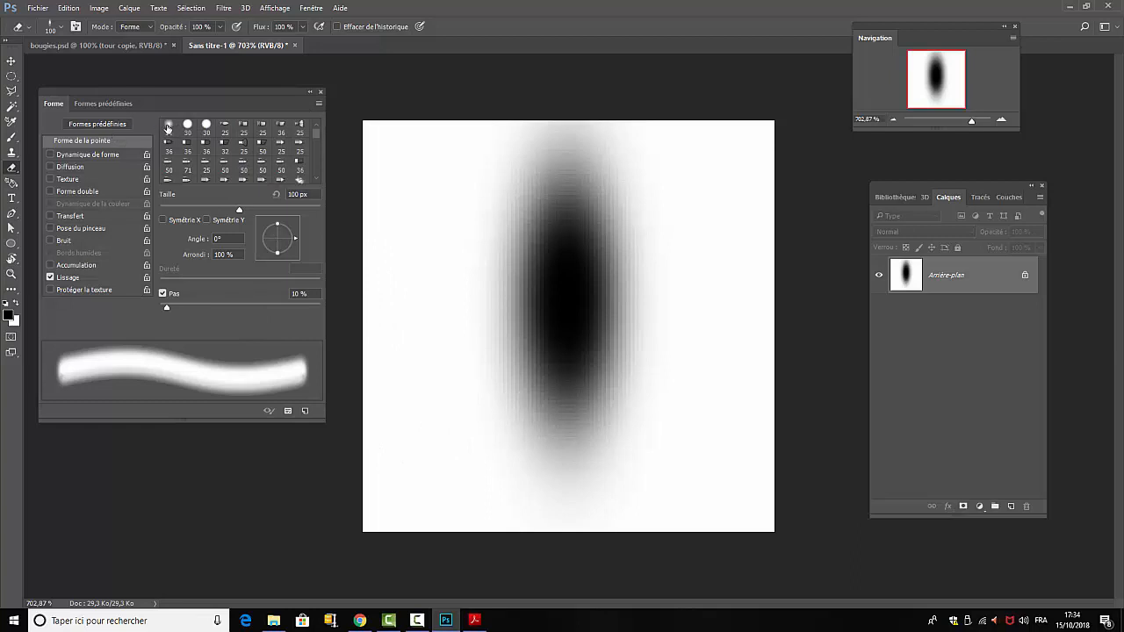
click(168, 126)
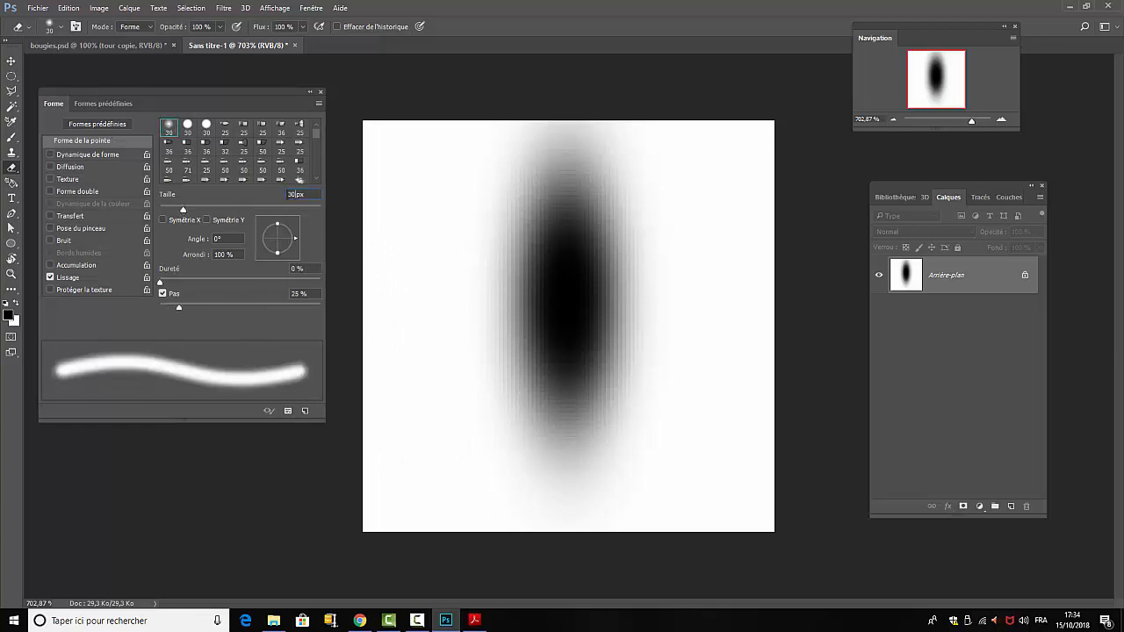
click(291, 194)
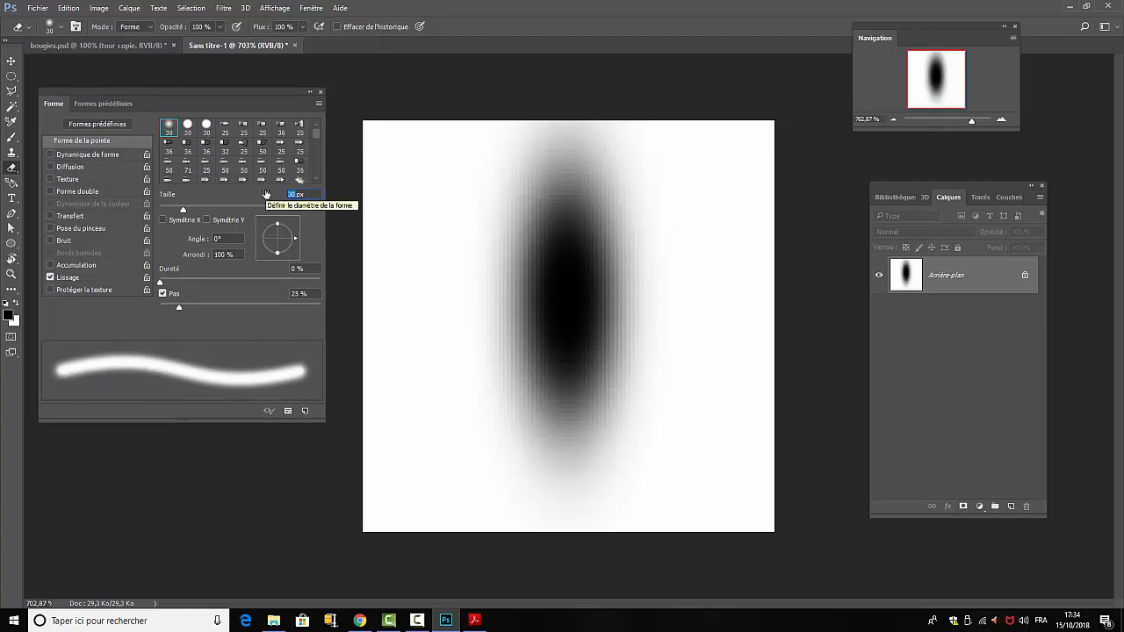
text(50)
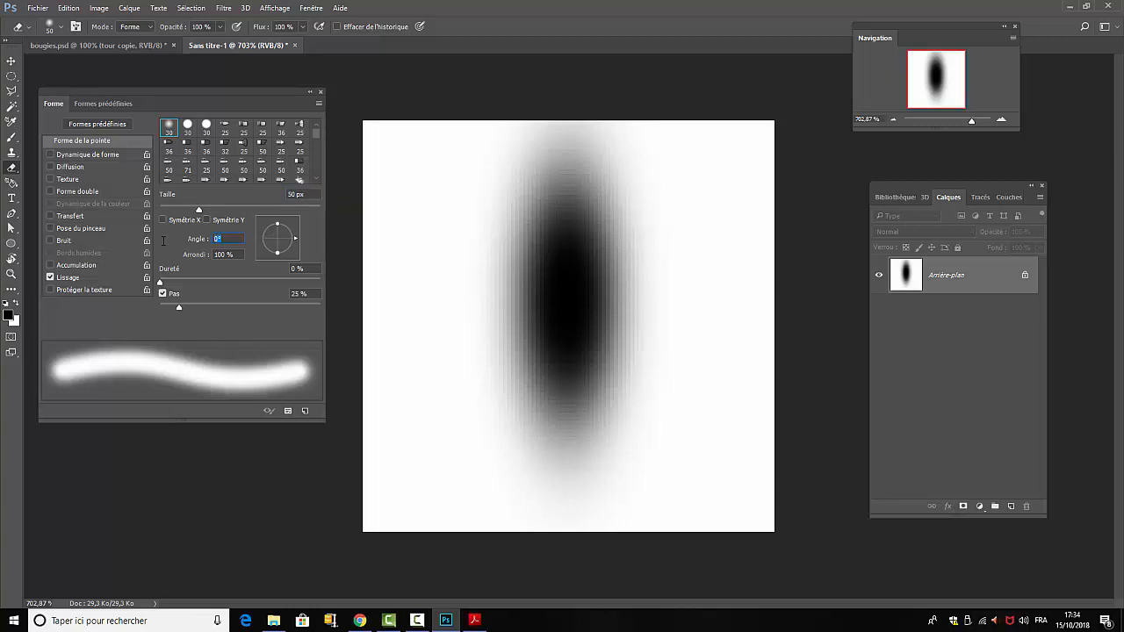
text(90)
text(40)
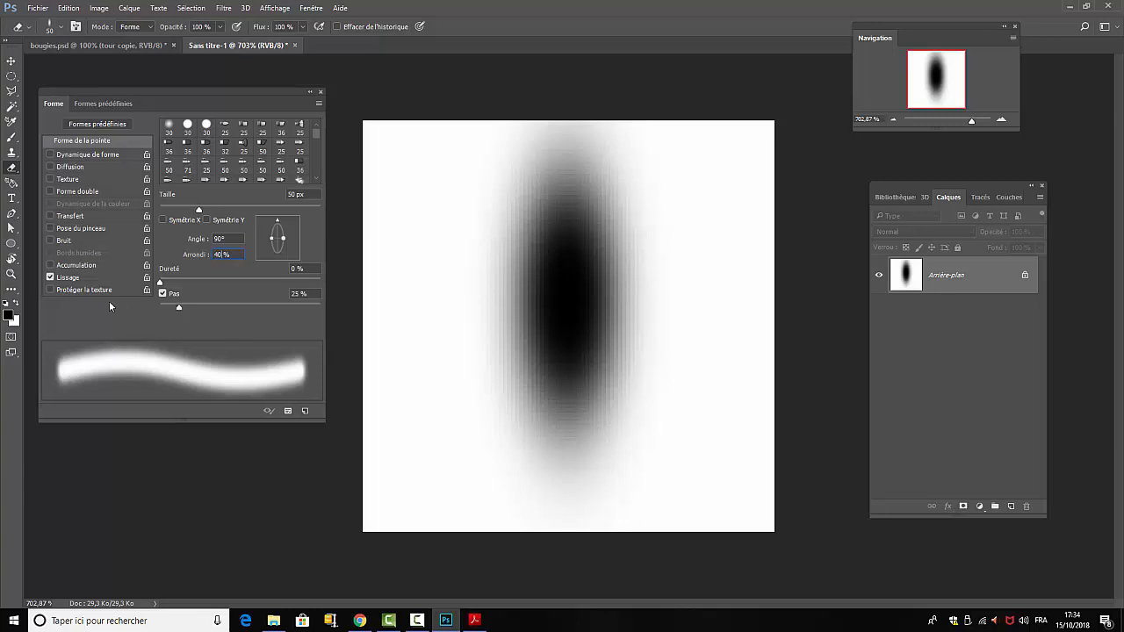
drag(110, 305, 110, 306)
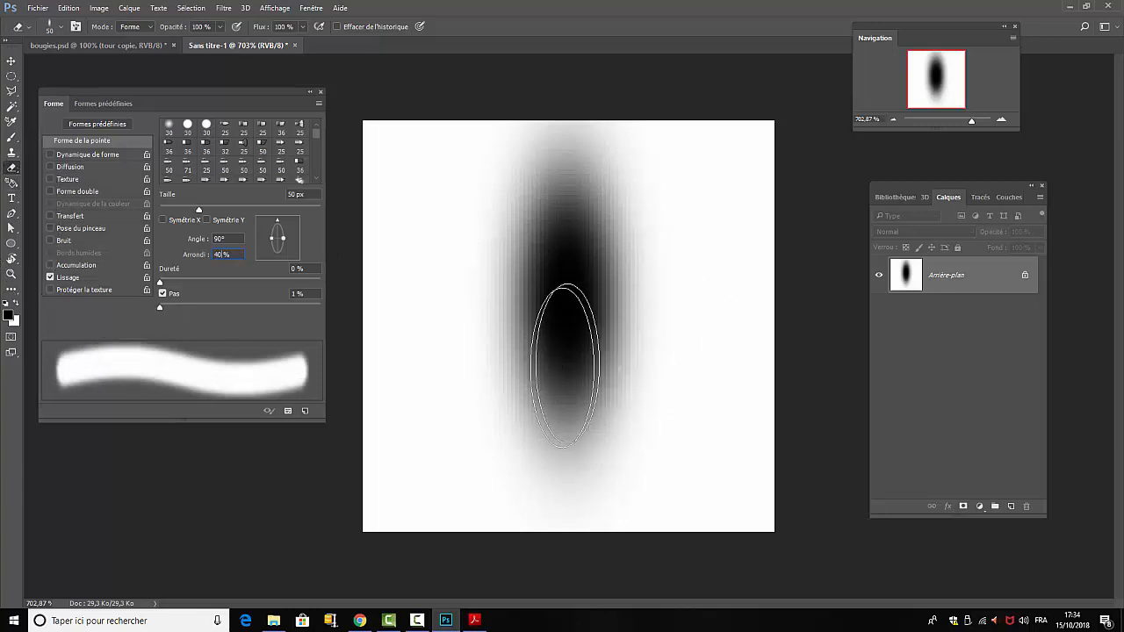
Step: Erase a small soft oval in the lower part of the black ellipse, then return to the Move tool and close the brush settings
mouse_move(565, 365)
mouse_down()
mouse_move(580, 386)
mouse_move(567, 400)
mouse_up()
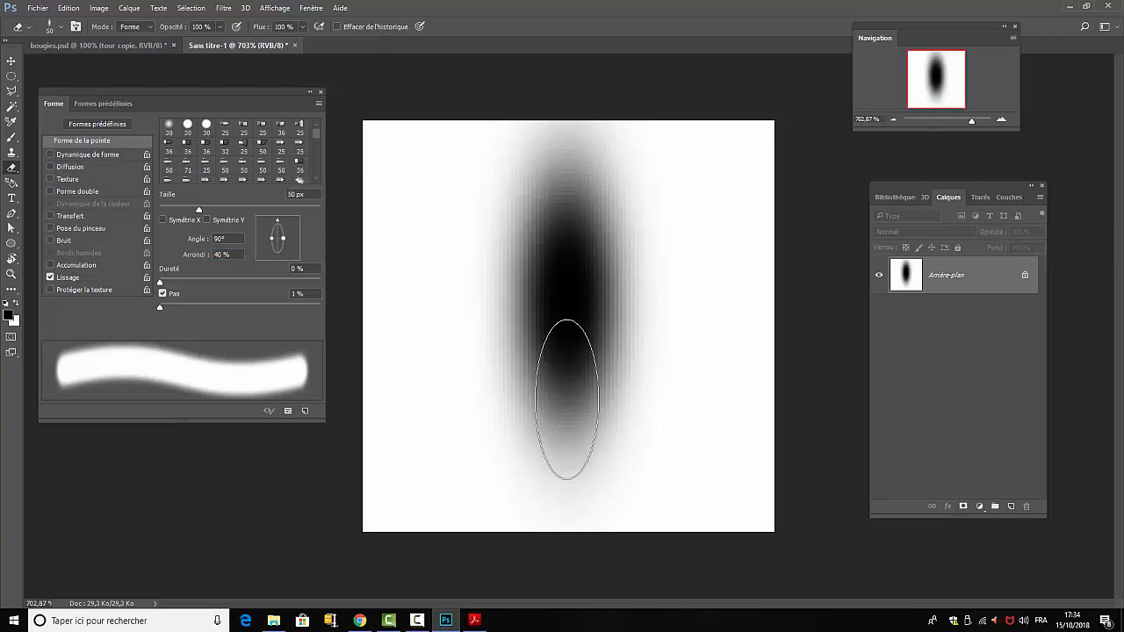
drag(567, 400, 569, 402)
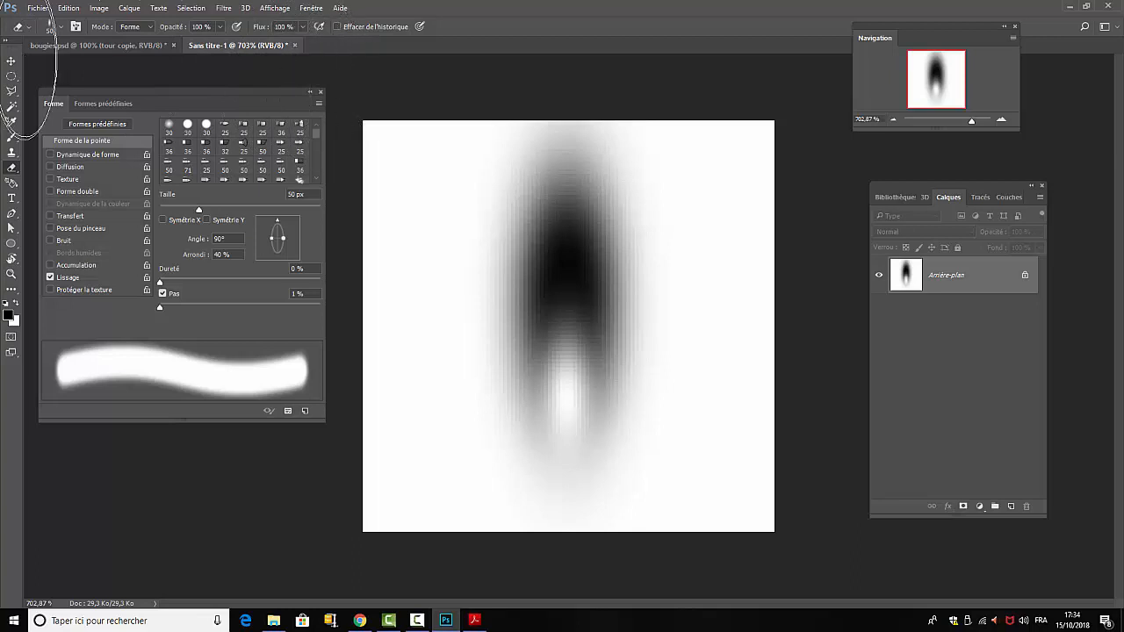
click(12, 61)
click(321, 93)
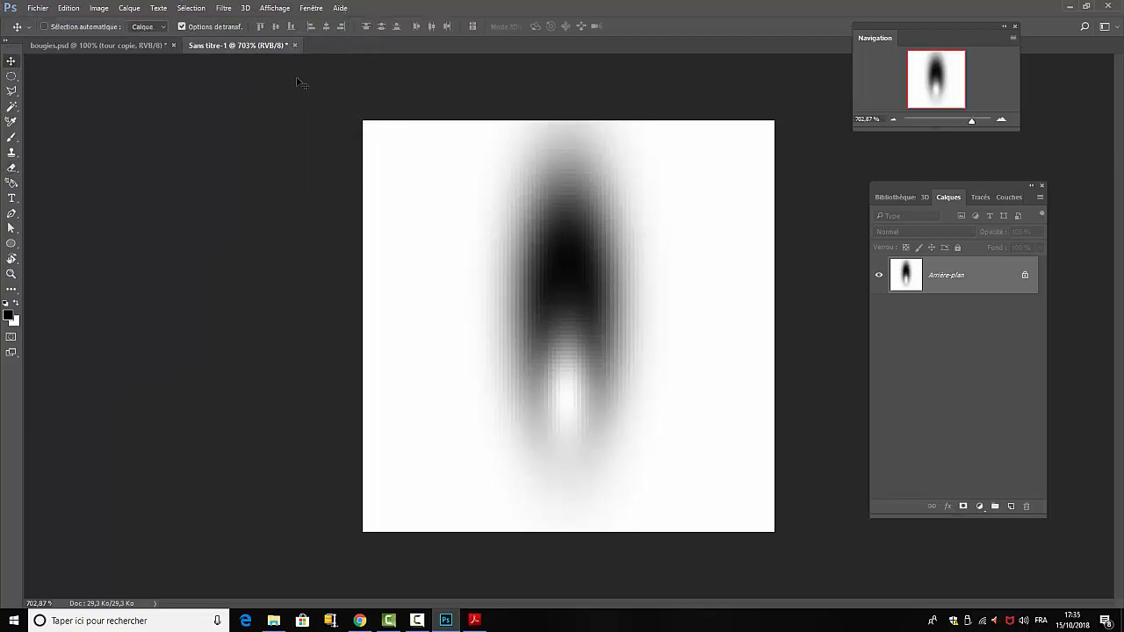
Step: Define the flame drawing as a brush preset named "flamme brosse03"
click(68, 8)
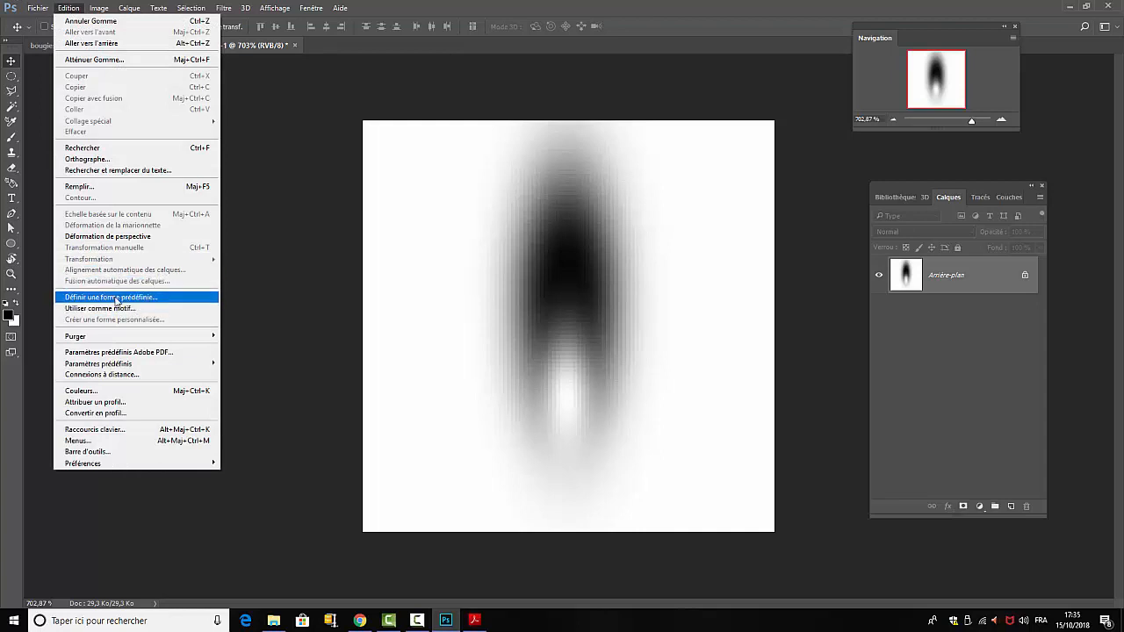
click(115, 298)
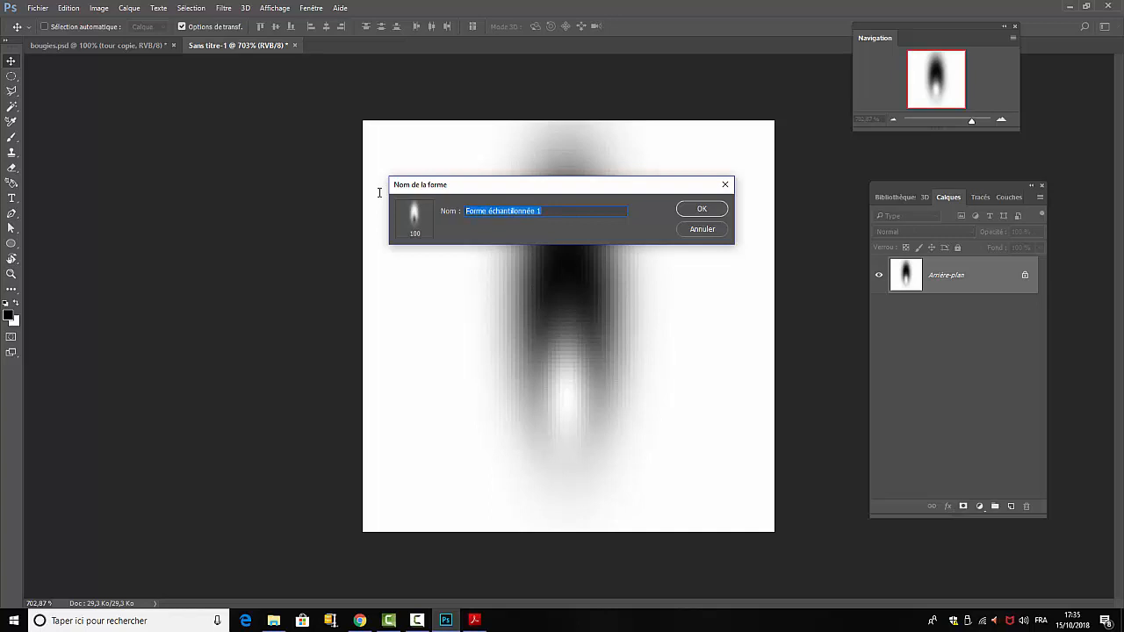
text(flamme brosse03)
click(702, 211)
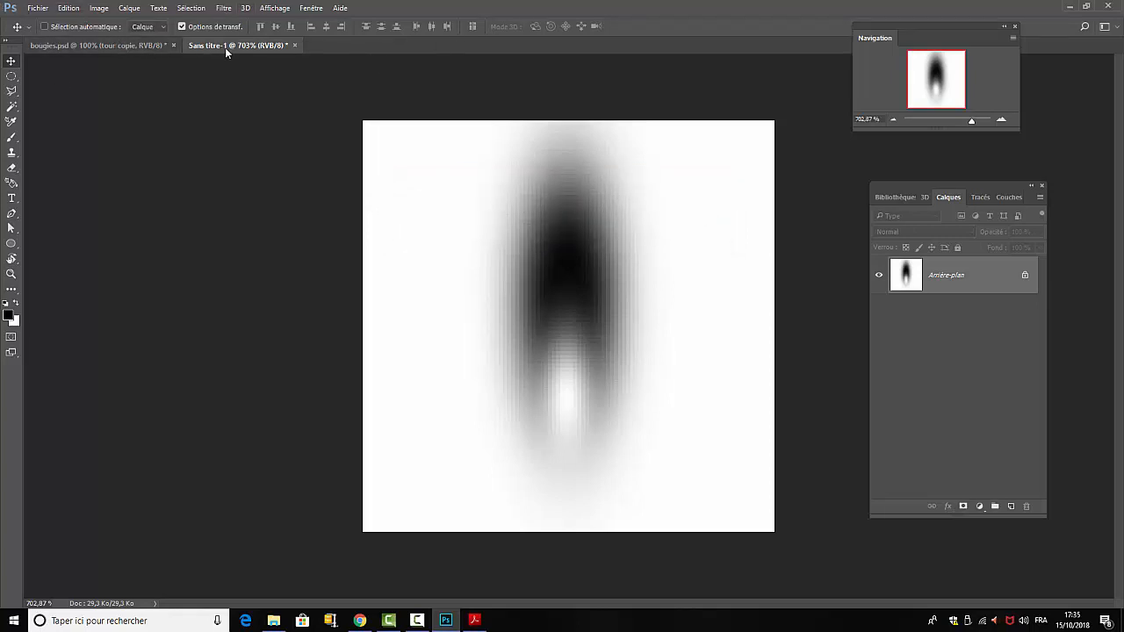
Step: Close the untitled flame document without saving and add a new layer above the meches layer in bougies.psd
click(296, 44)
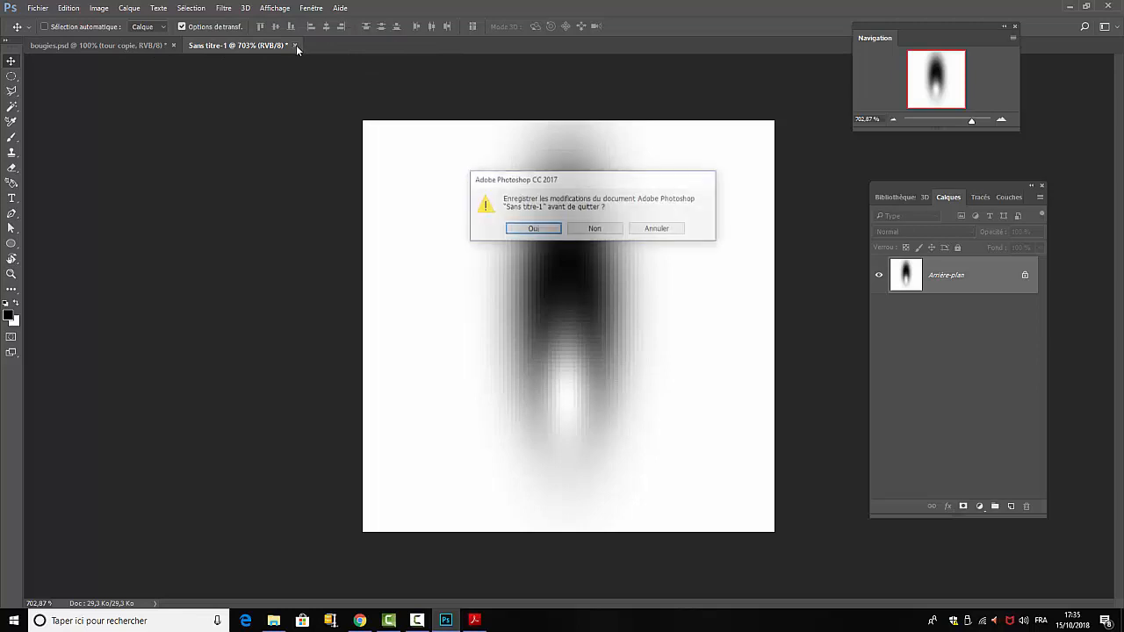
click(596, 230)
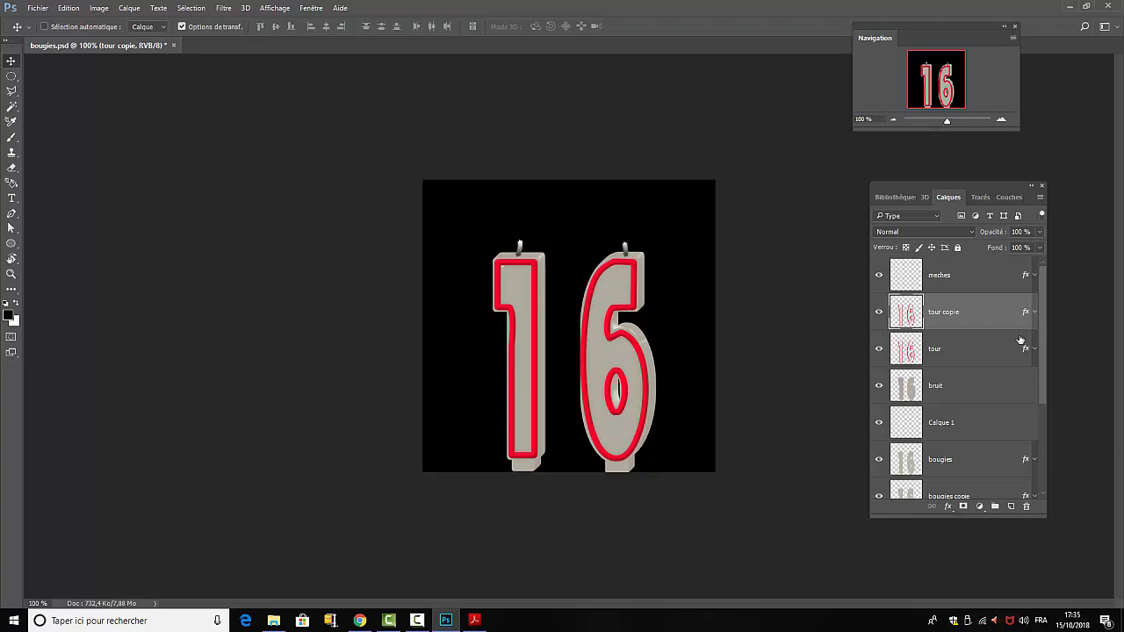
click(970, 274)
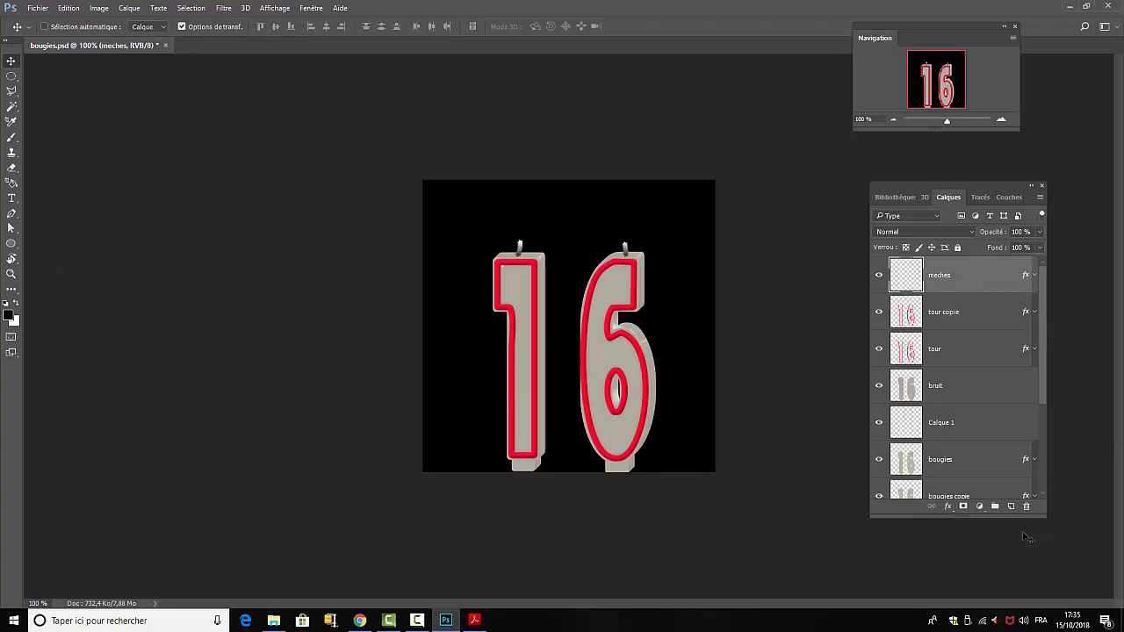
click(1011, 506)
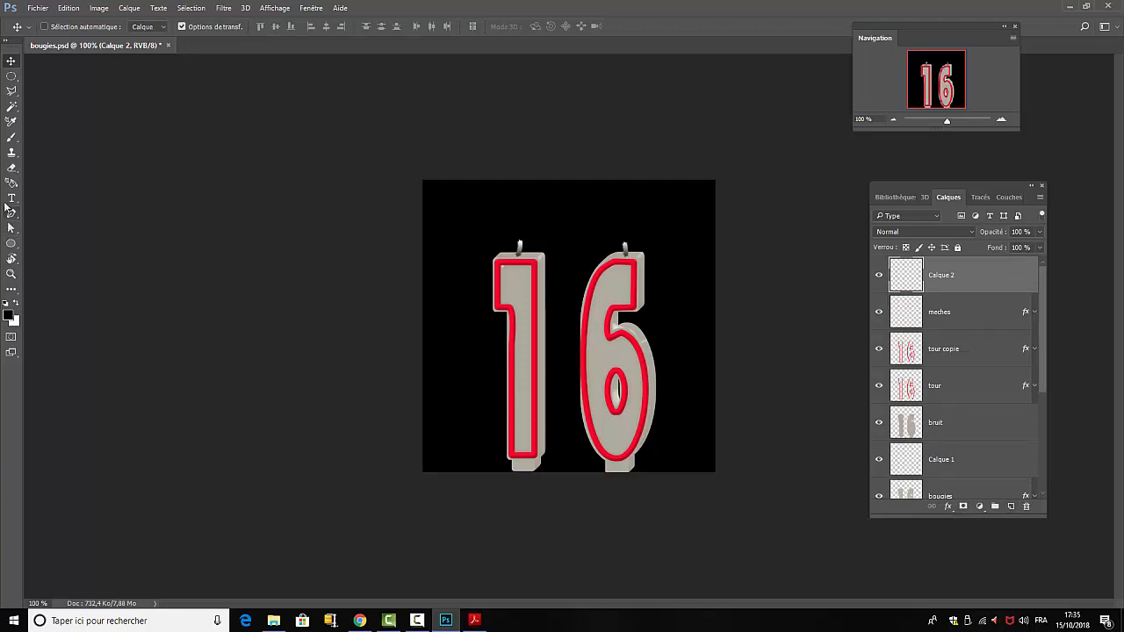
Step: Set up the Brush tool with the newly defined flame tip at 100 px
click(16, 140)
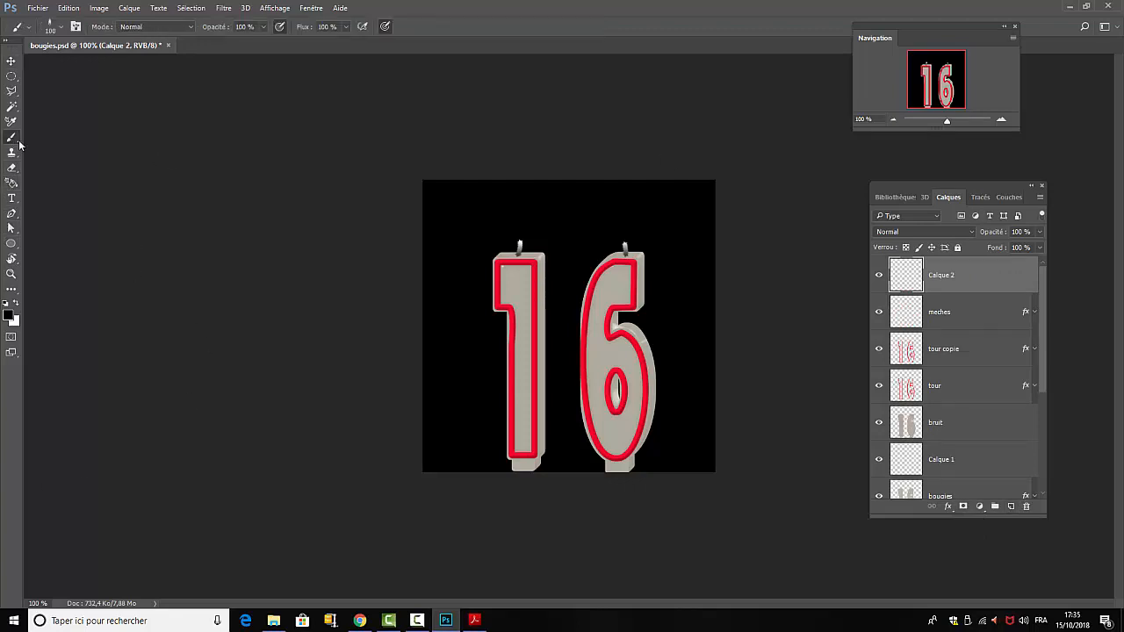
click(60, 28)
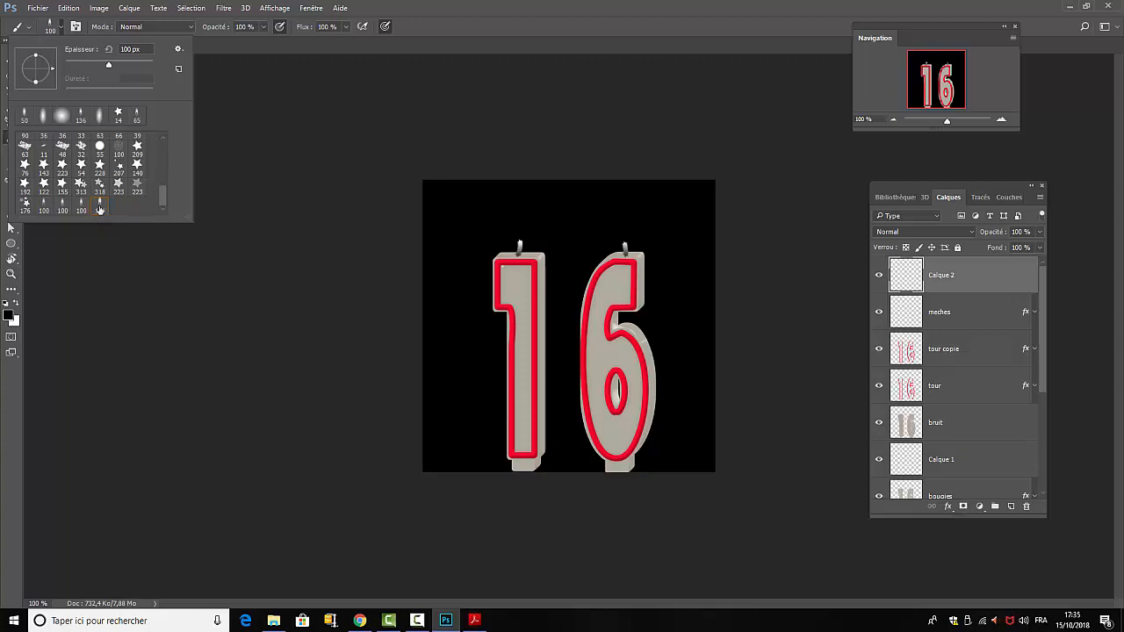
click(103, 289)
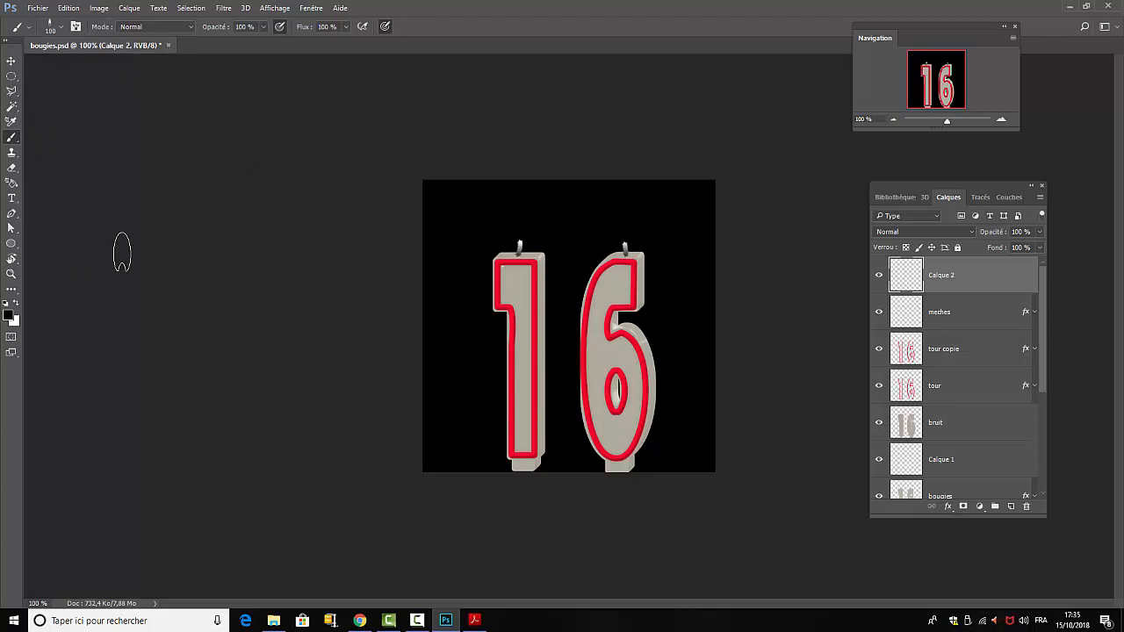
Step: Set the flame brush's spacing (Pas) to 25 % in the brush settings
key(F5)
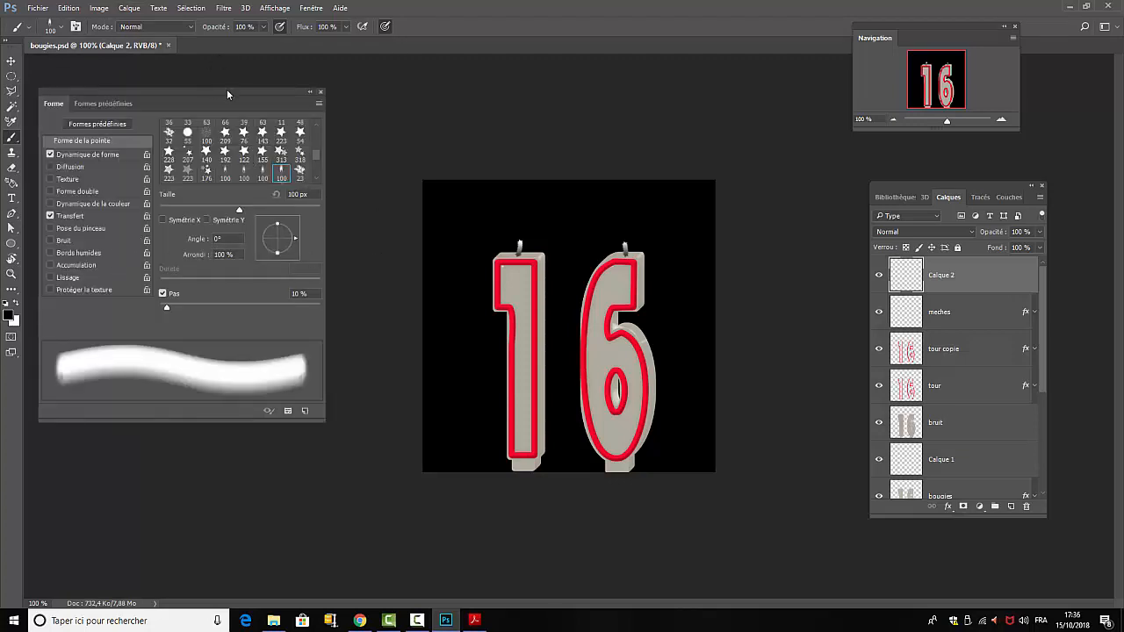
drag(230, 102, 384, 101)
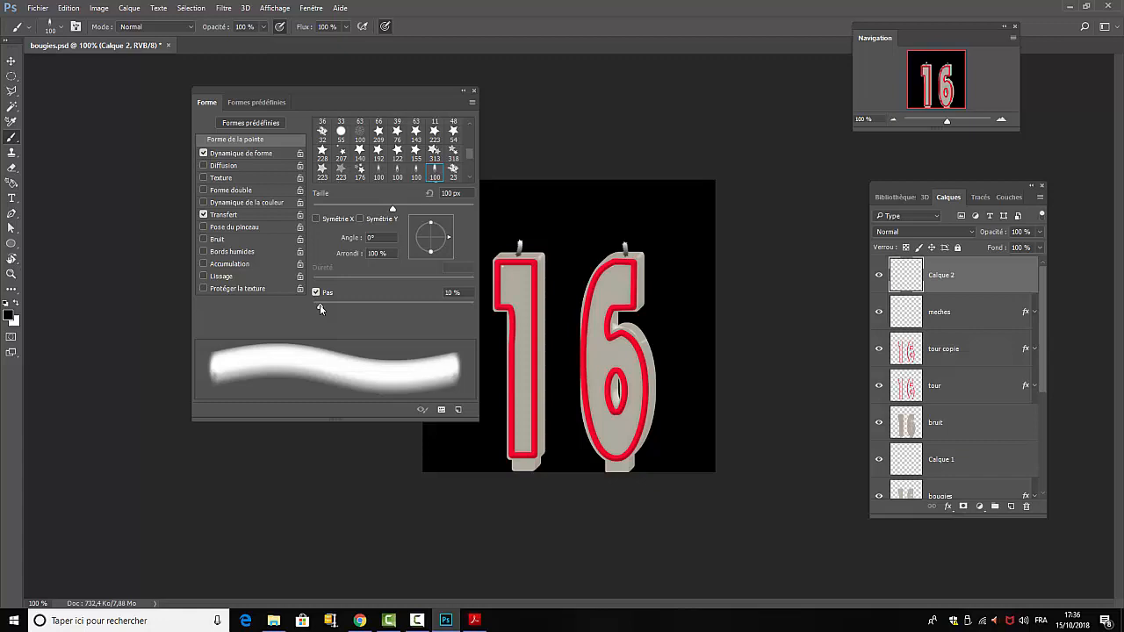
drag(319, 307, 334, 308)
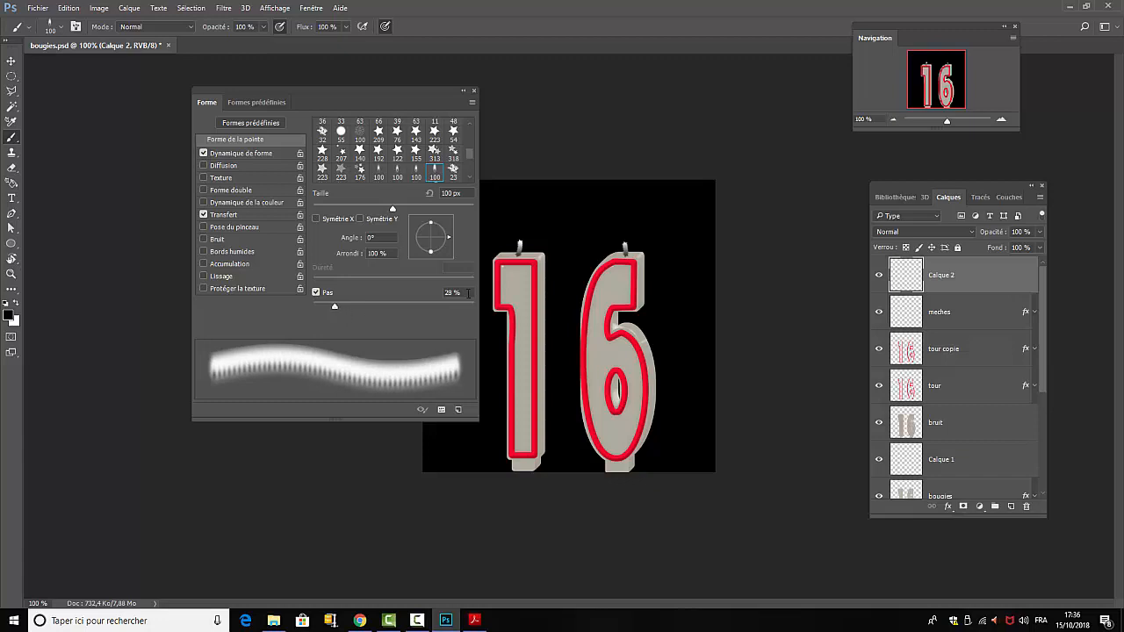
drag(455, 293, 423, 295)
text(25)
key(Return)
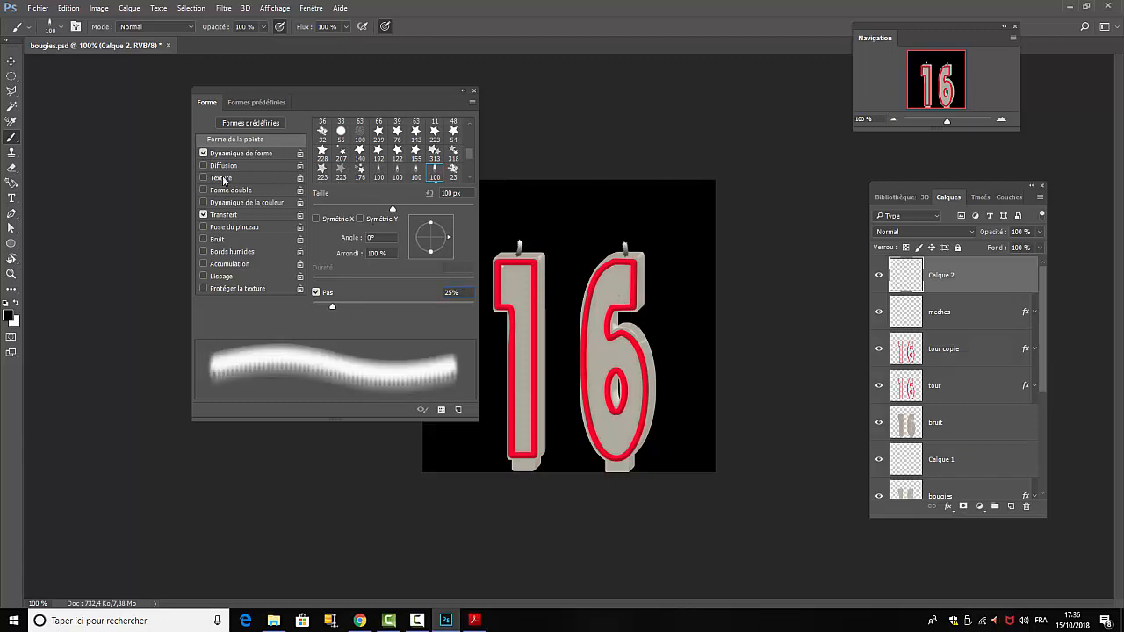
Step: Set the brush's size variation to 10 % and angle variation to 3 %, enable Variation symétrie X and Lissage, and close the brush settings
click(247, 155)
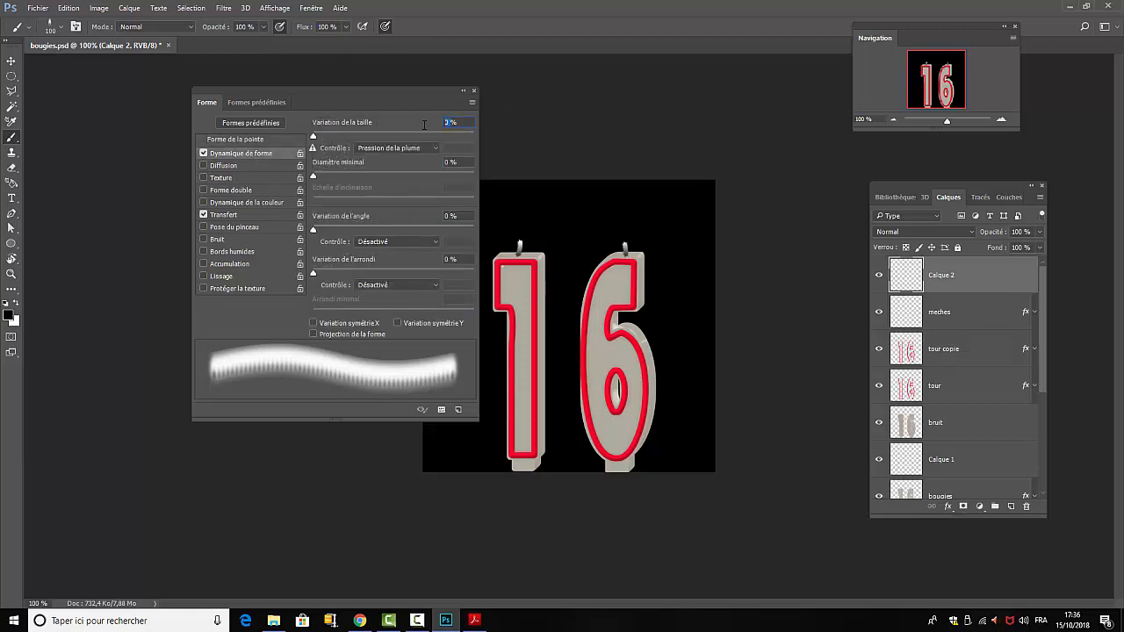
text(10)
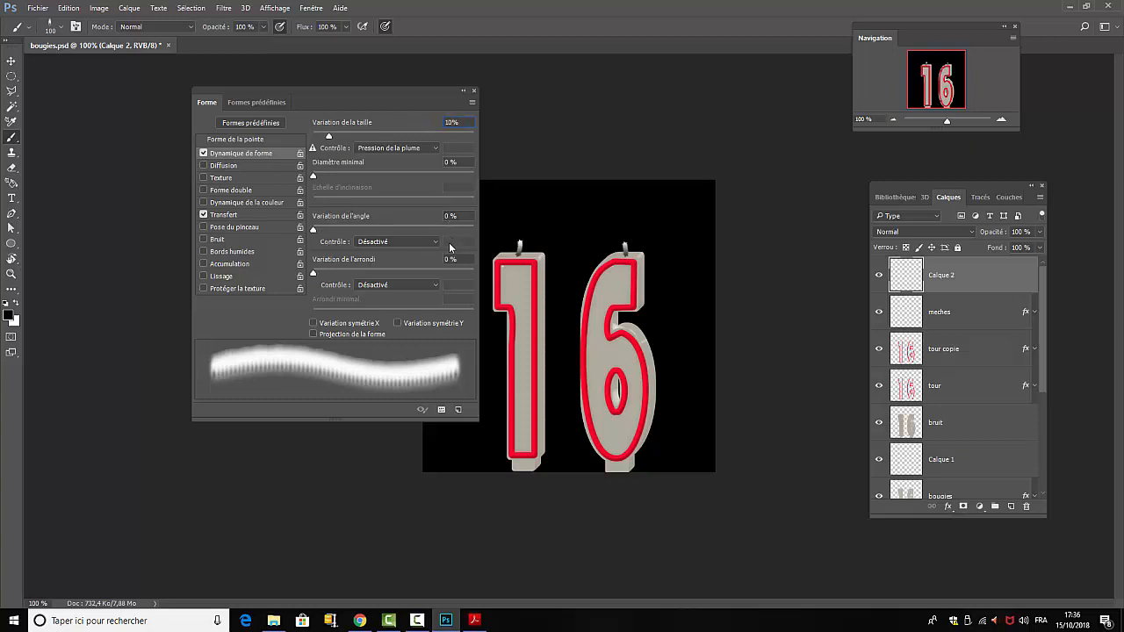
click(450, 215)
text(5)
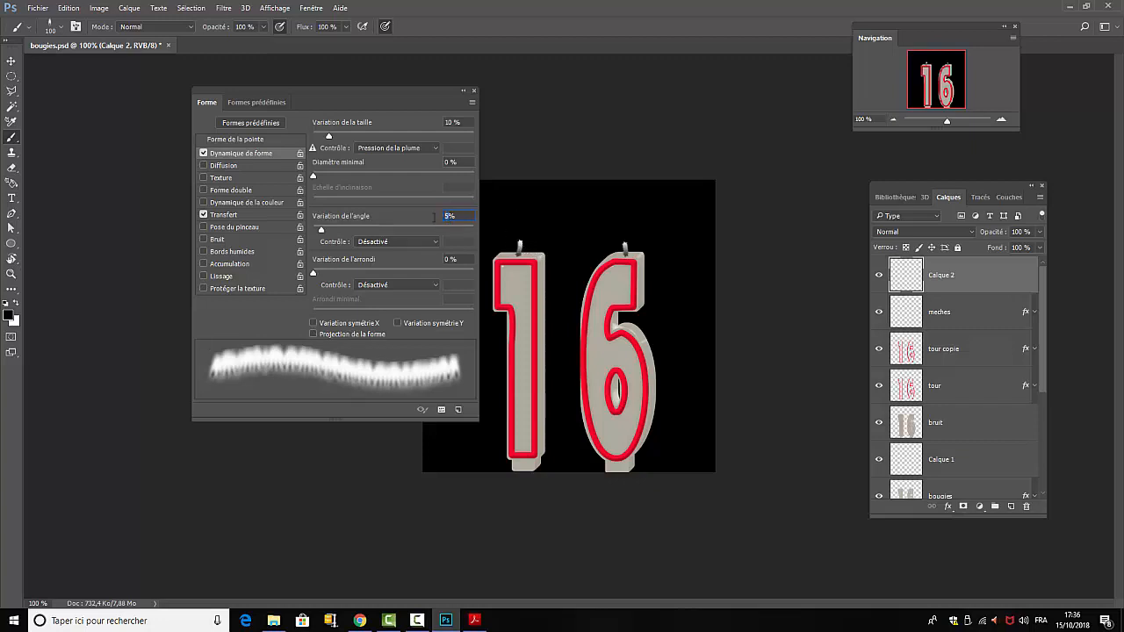
key(Down)
key(Down)
click(204, 276)
click(313, 324)
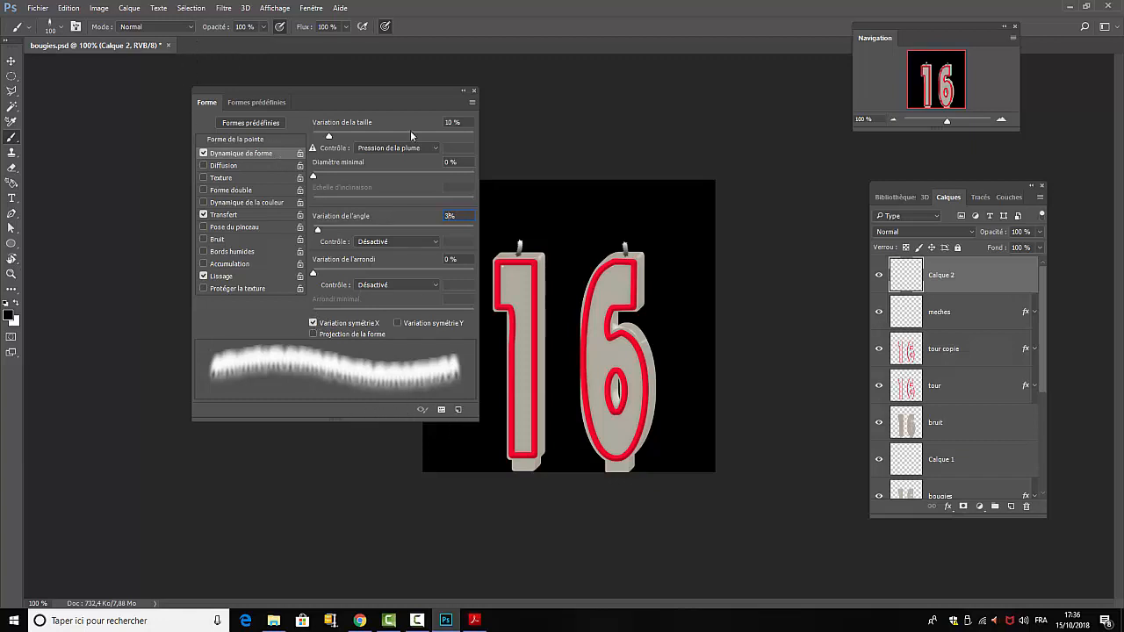
click(474, 91)
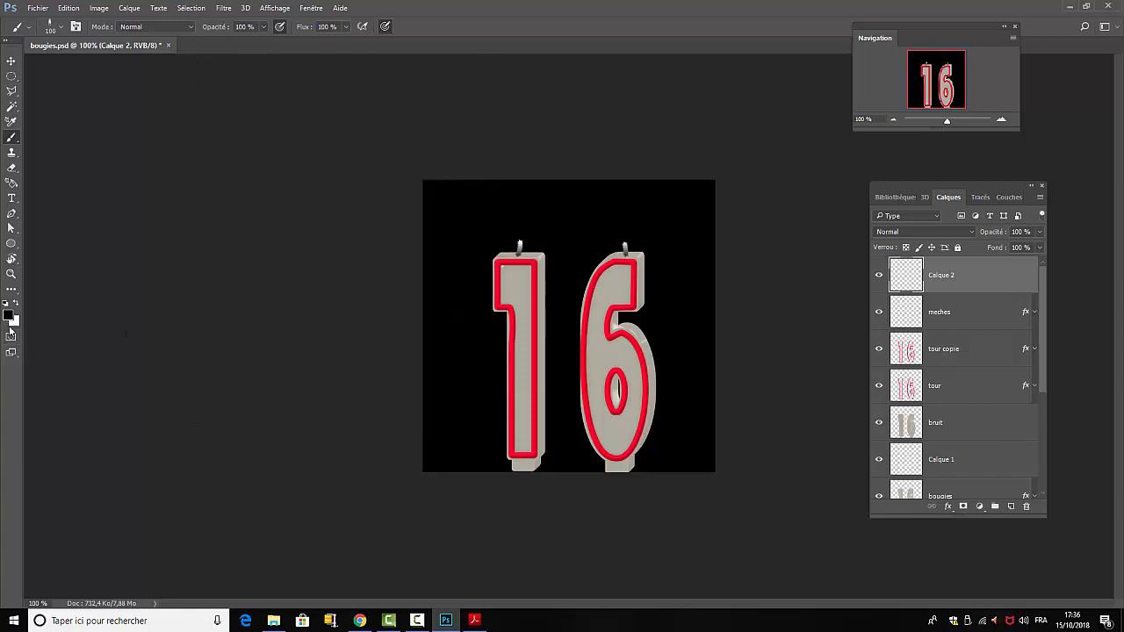
Step: Make white the foreground colour and stamp one flame over the wick of the number 1 candle
key(x)
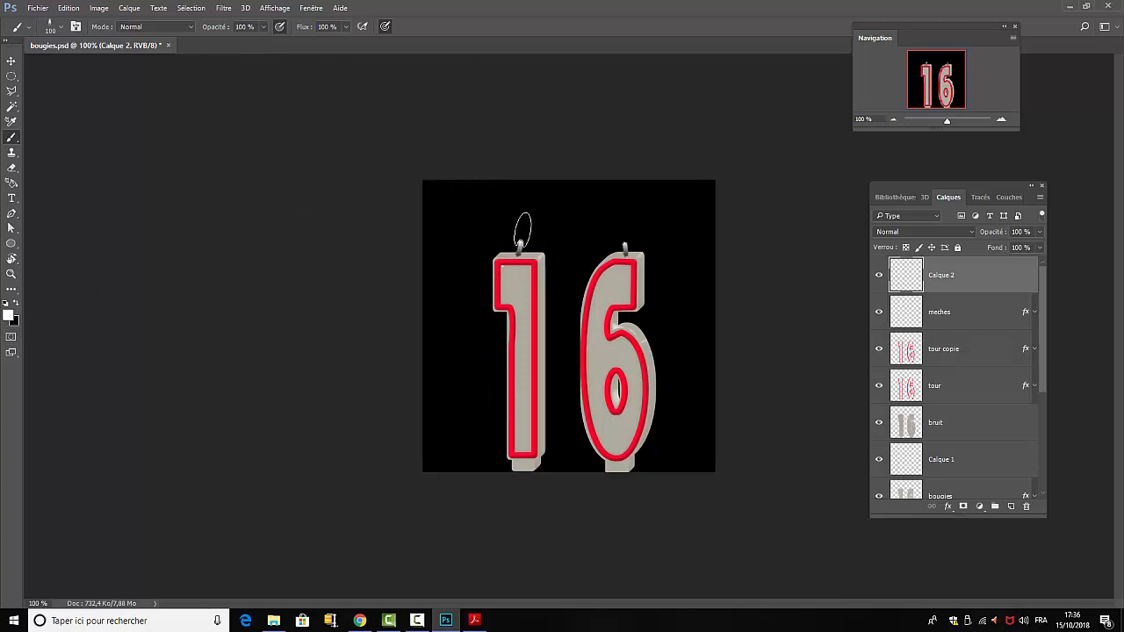
click(522, 230)
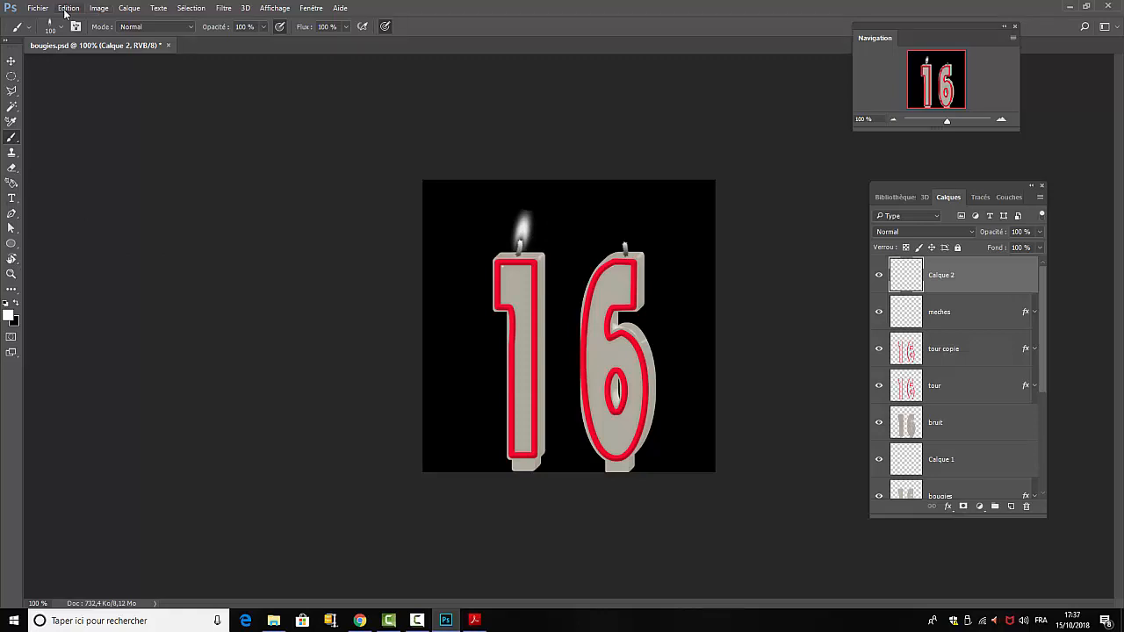
Step: Add an inner glow to Calque 2 with Lumière tamisée blending, 75 % opacity, colour ffffbe, Maigri 32 % and size 21 px
click(129, 8)
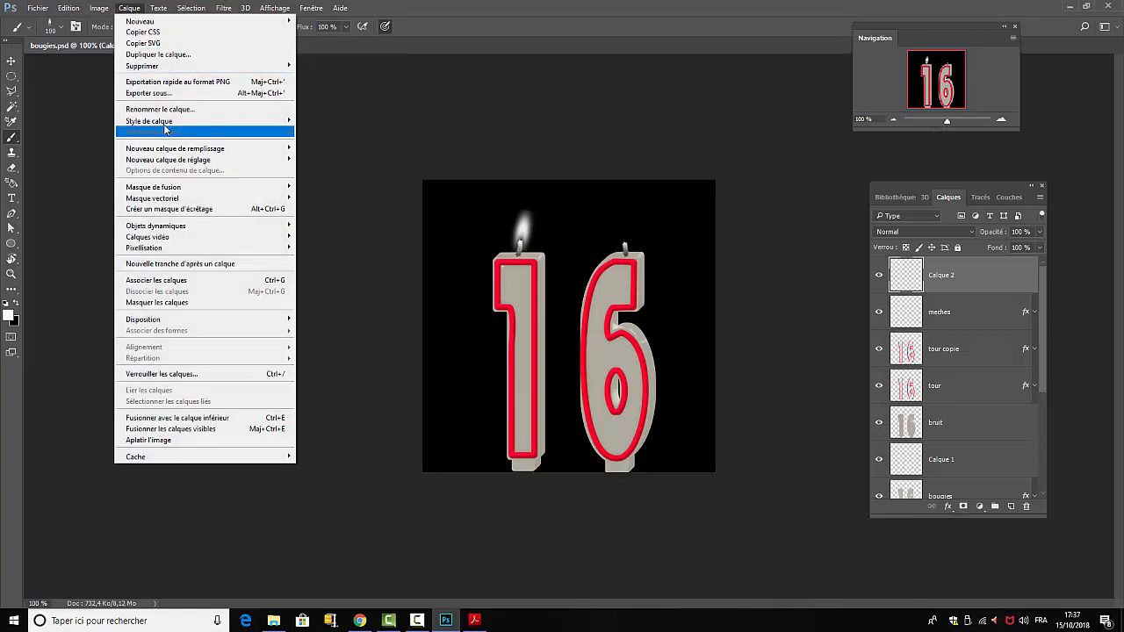
mouse_move(167, 122)
click(315, 123)
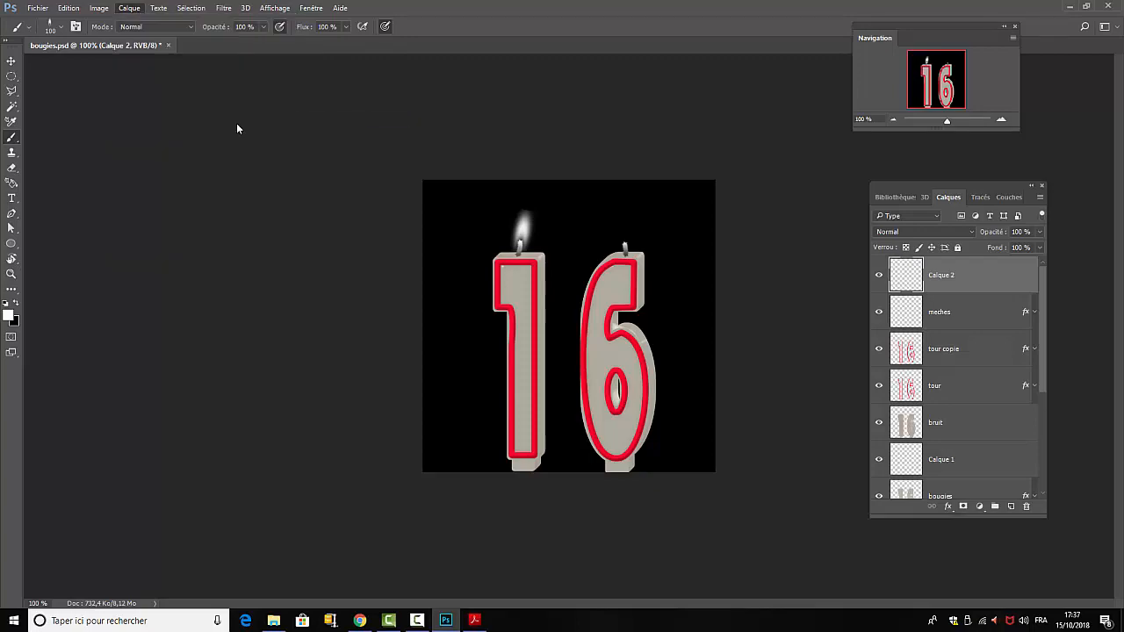
drag(257, 158, 308, 118)
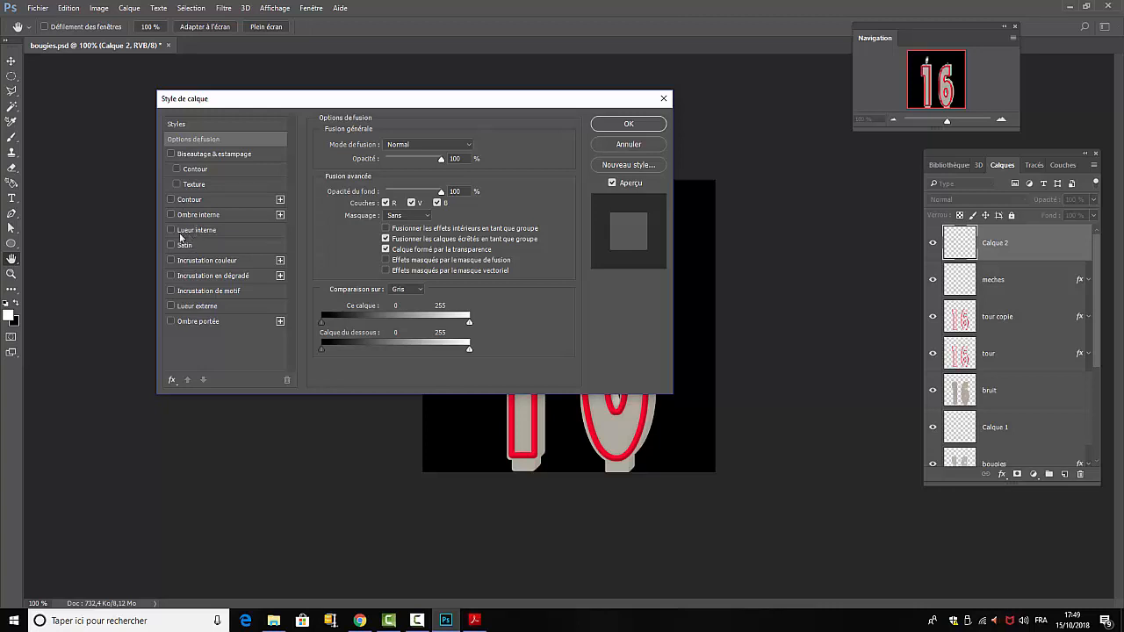
click(172, 231)
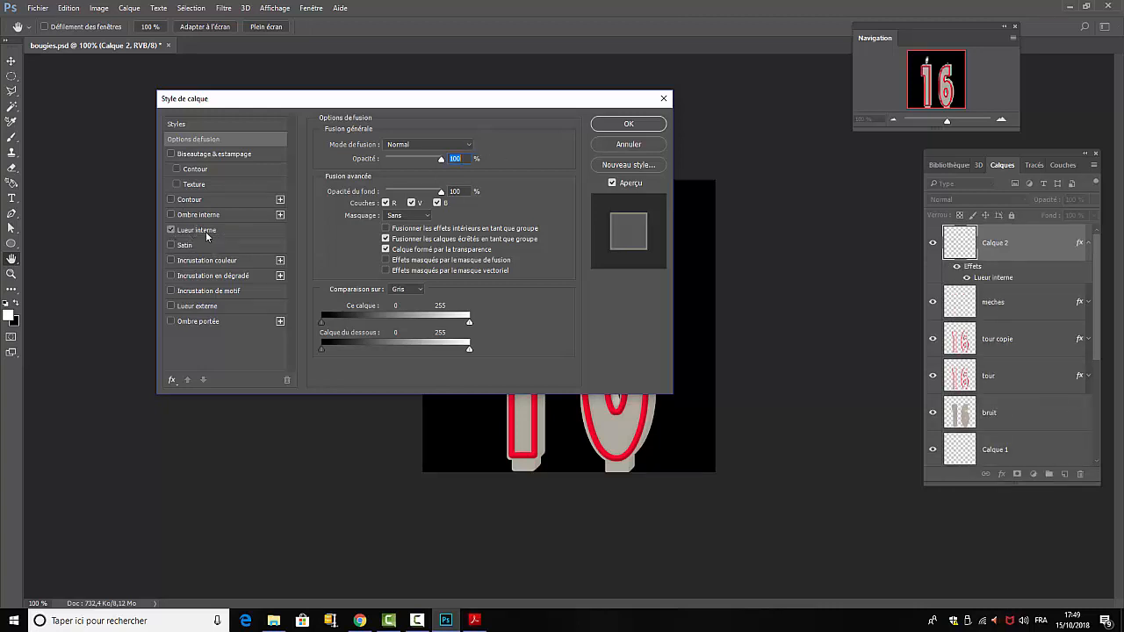
click(214, 231)
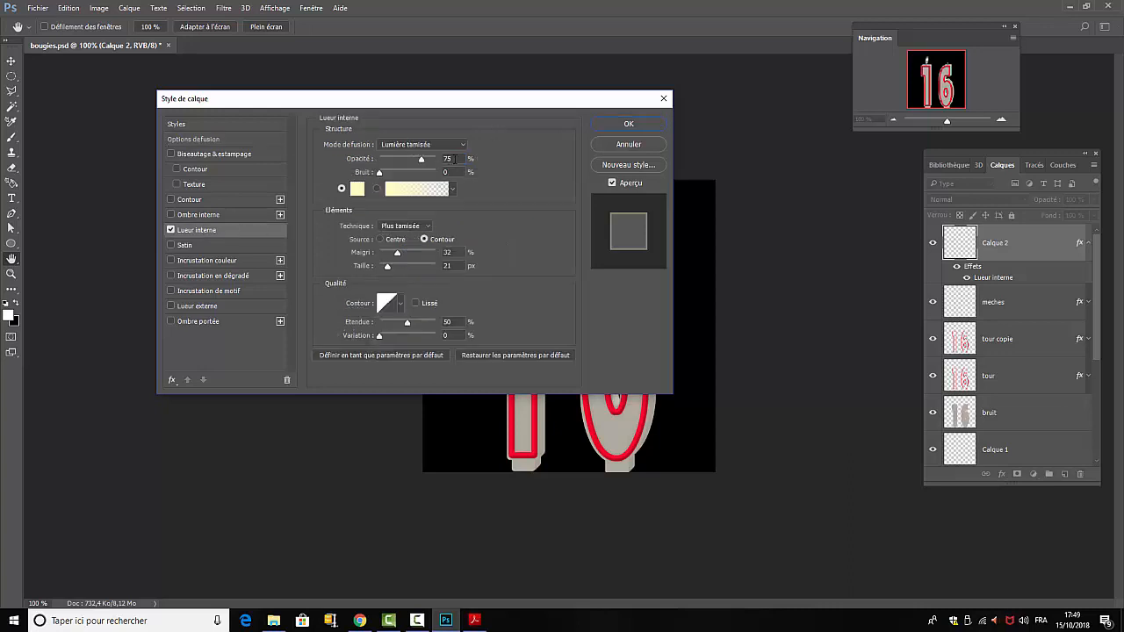
click(356, 188)
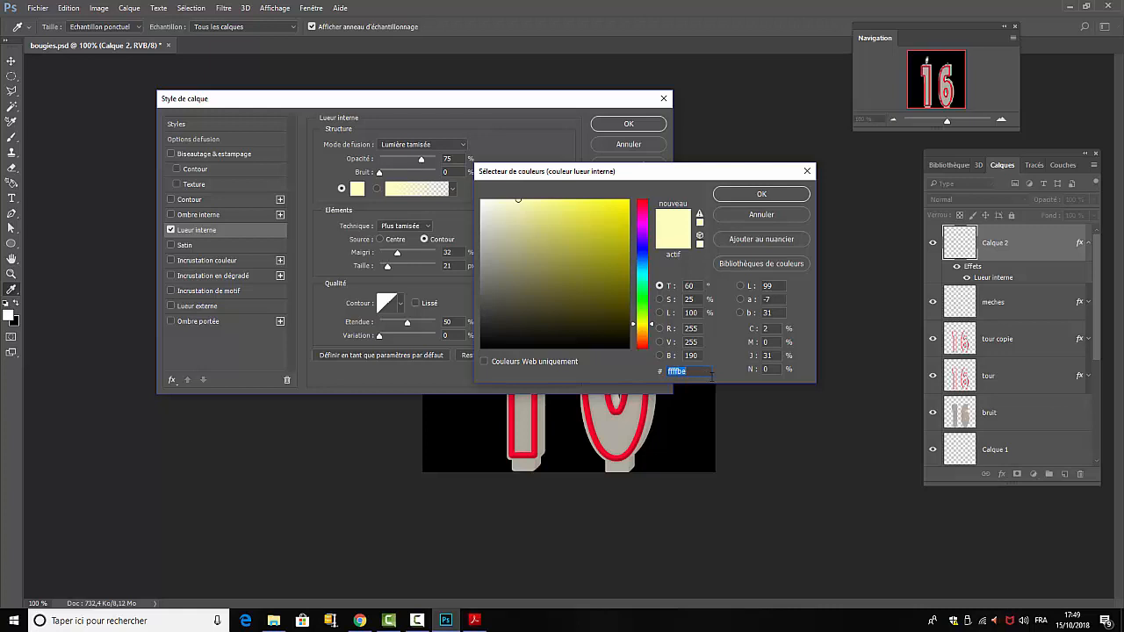
click(771, 195)
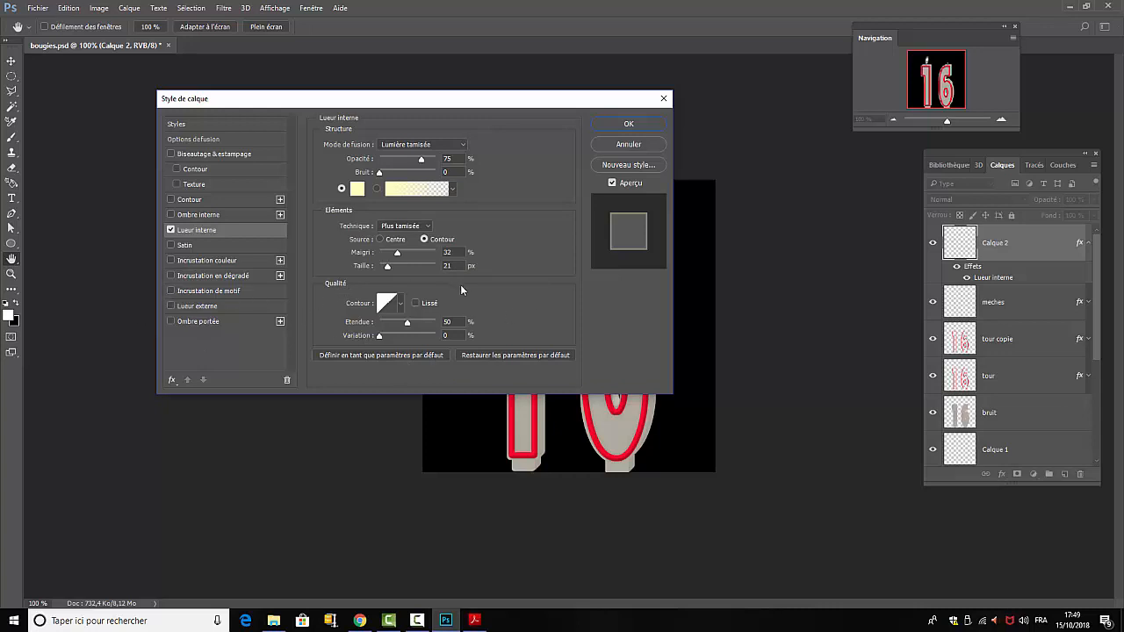
Step: Add a linear gradient overlay in Produit mode at 100 % opacity, 90° and 150 % scale, keeping the candle flame in view
click(171, 278)
click(204, 277)
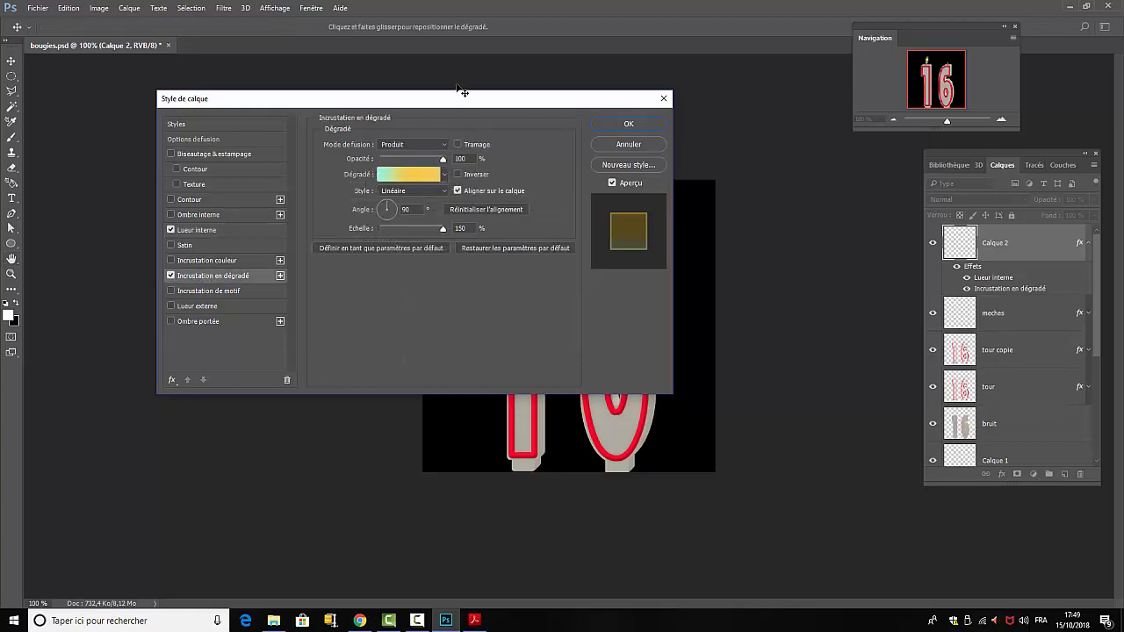
drag(463, 92, 909, 121)
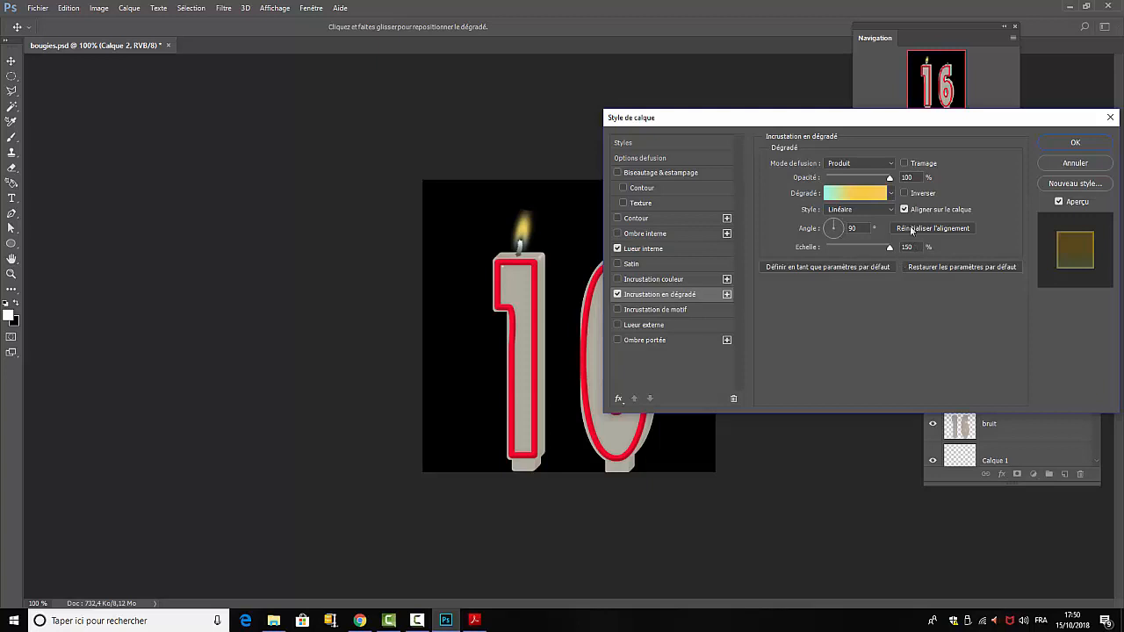
Step: Define the overlay gradient's start stop as colour 95f6e0 and its 50 % stop as colour faca49
click(851, 196)
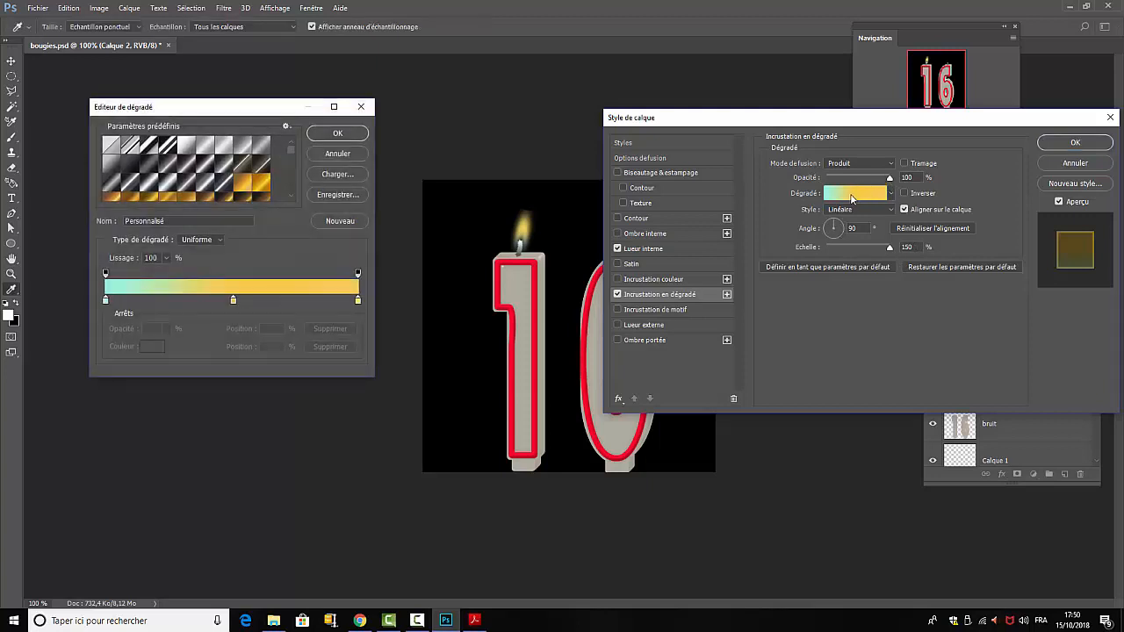
click(105, 302)
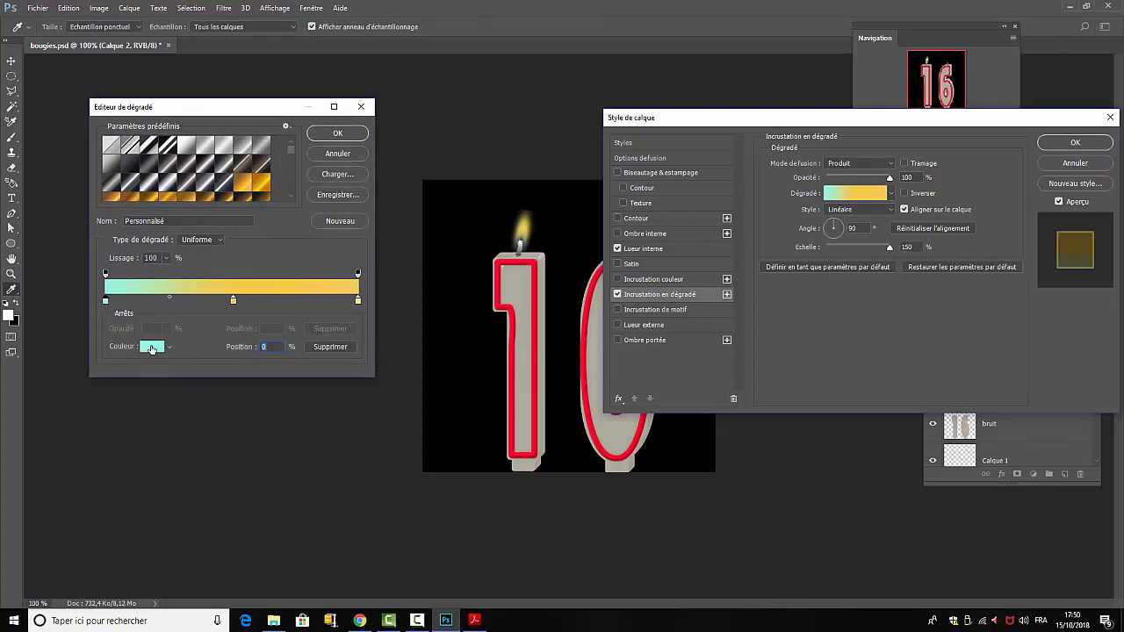
click(151, 347)
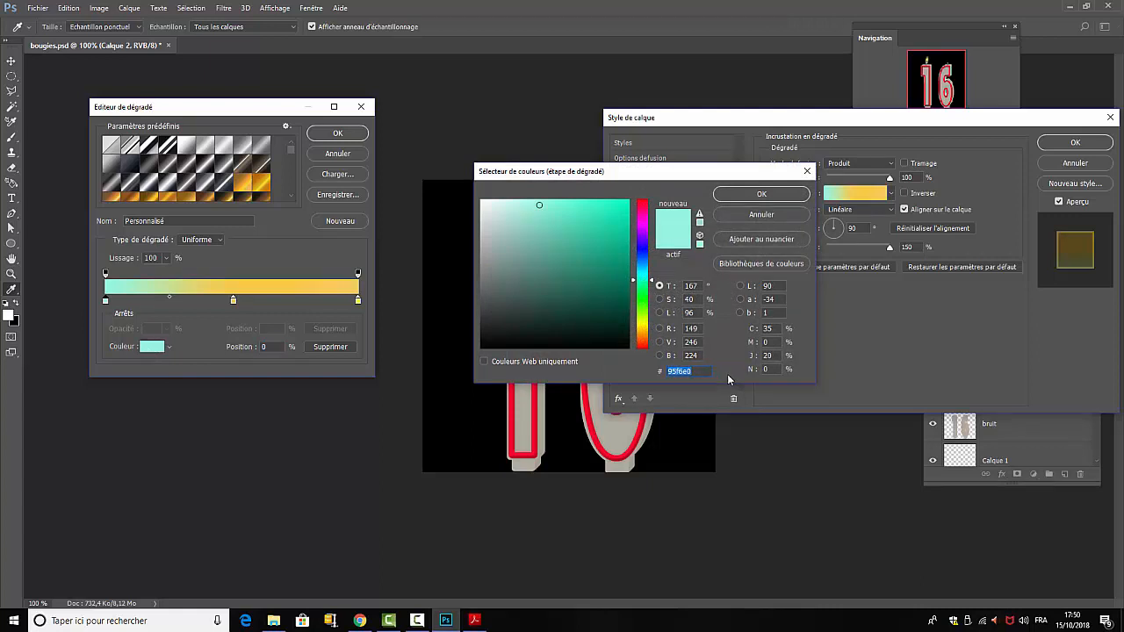
click(784, 197)
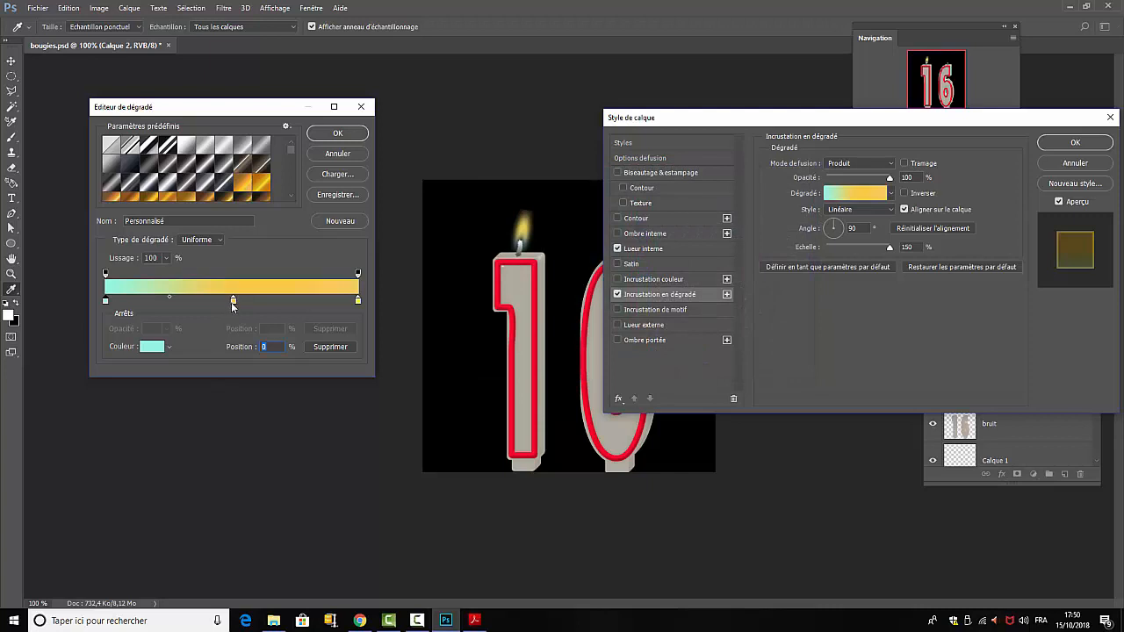
click(233, 303)
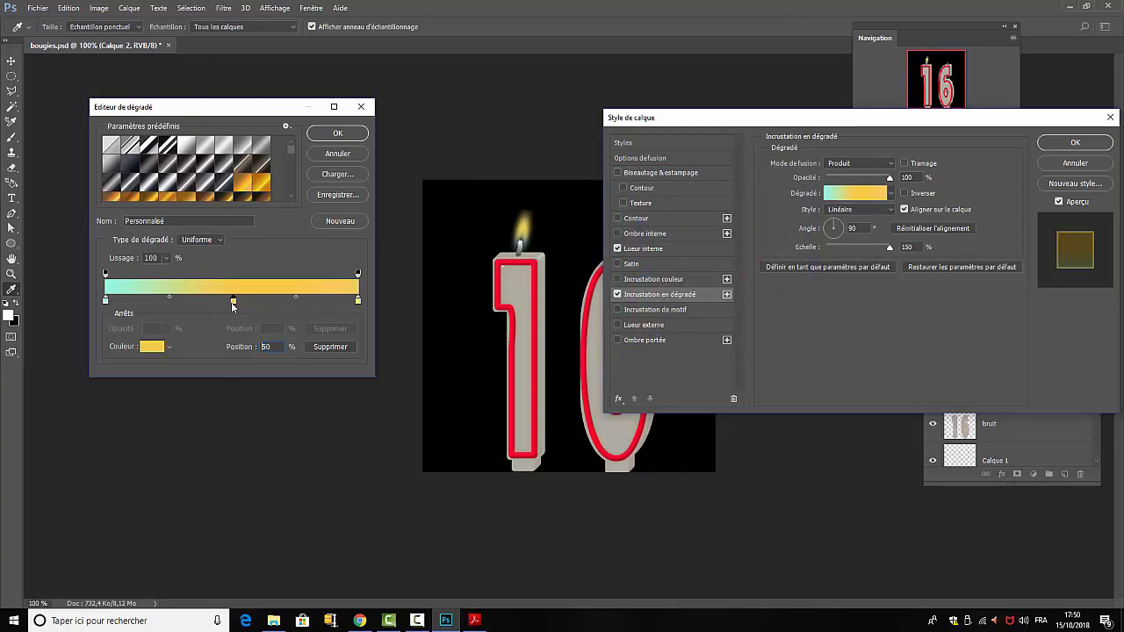
click(150, 348)
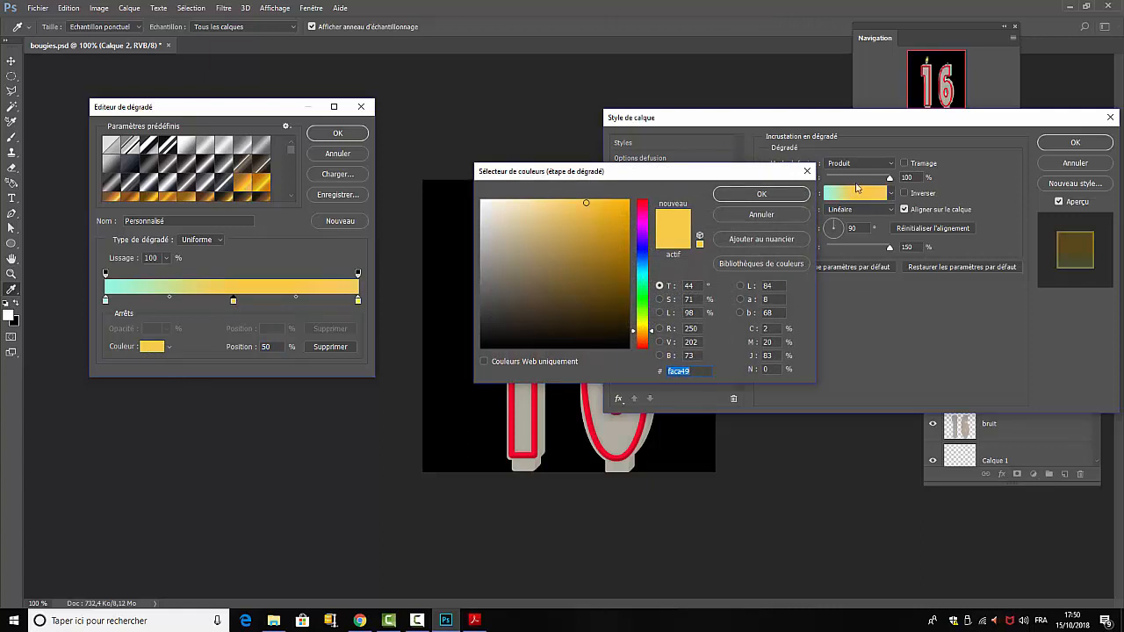
click(784, 195)
Step: Define the overlay gradient's end stop at 100 % as colour faf33c and apply the layer style to Calque 2
click(357, 302)
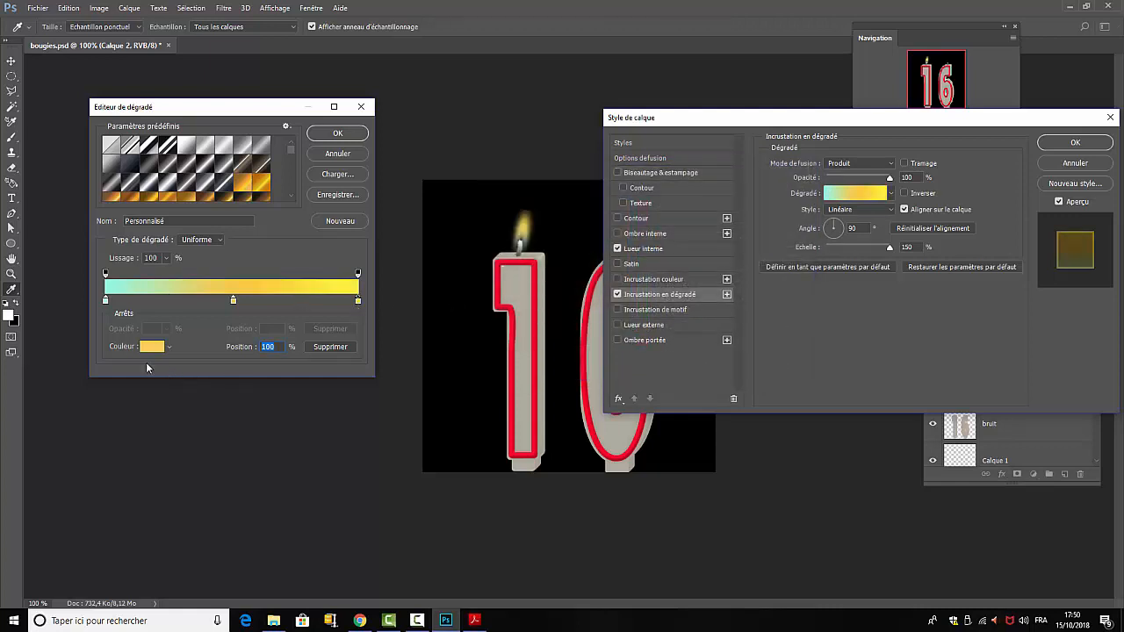
click(357, 303)
click(152, 348)
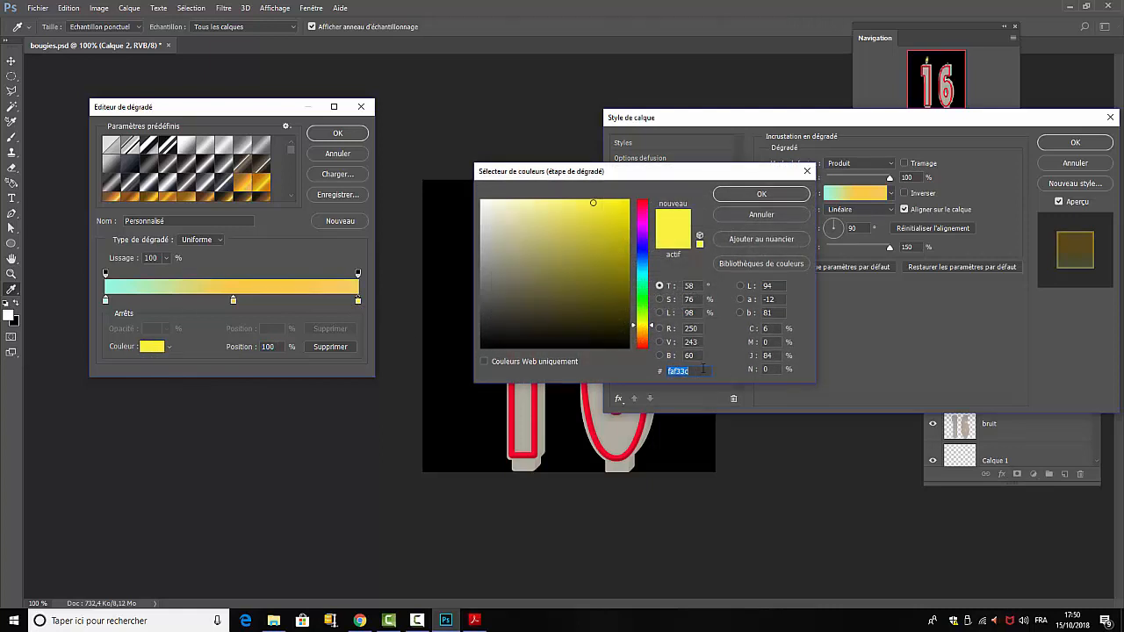
click(762, 194)
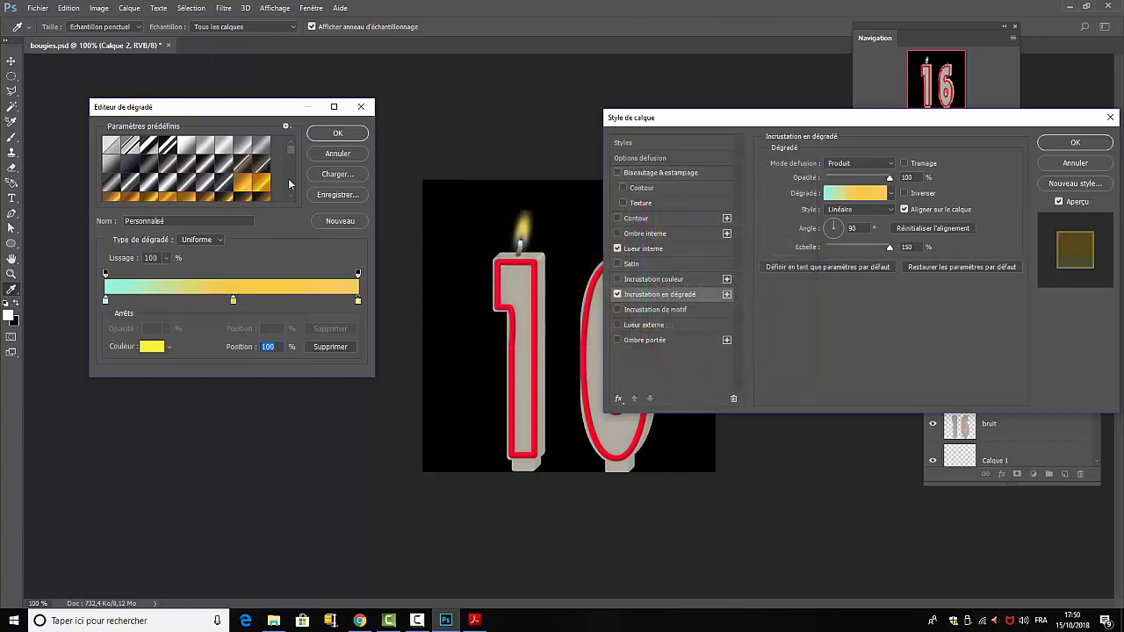
click(349, 135)
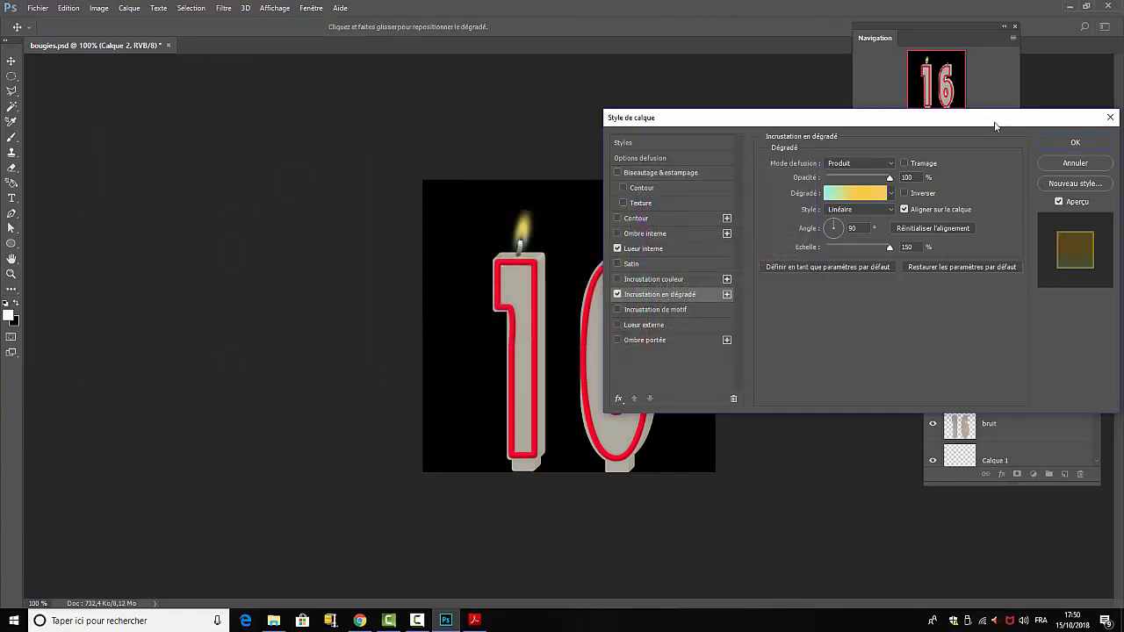
drag(994, 128, 325, 165)
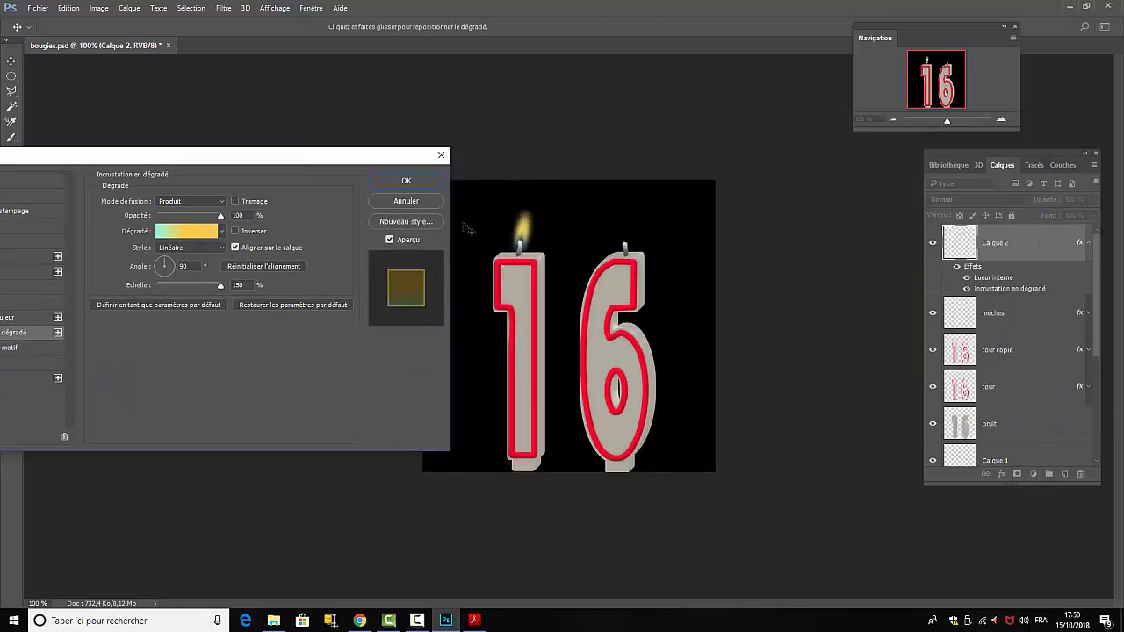
click(406, 181)
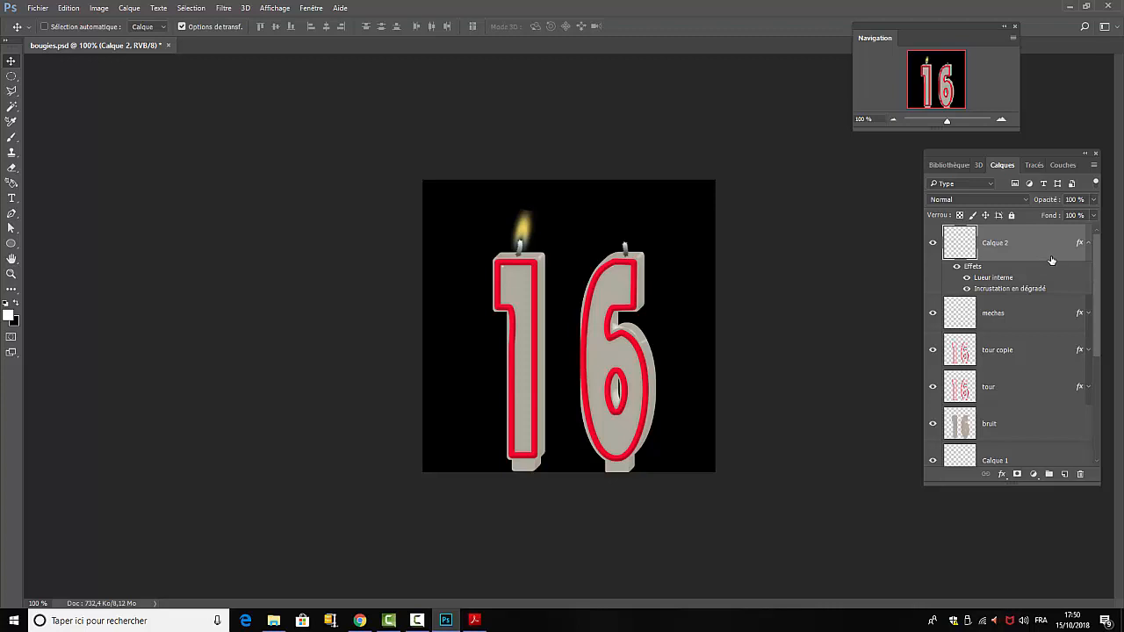
Step: Duplicate the Calque 2 flame layer and move the copy over the wick of the number 6 candle
key(ctrl+j)
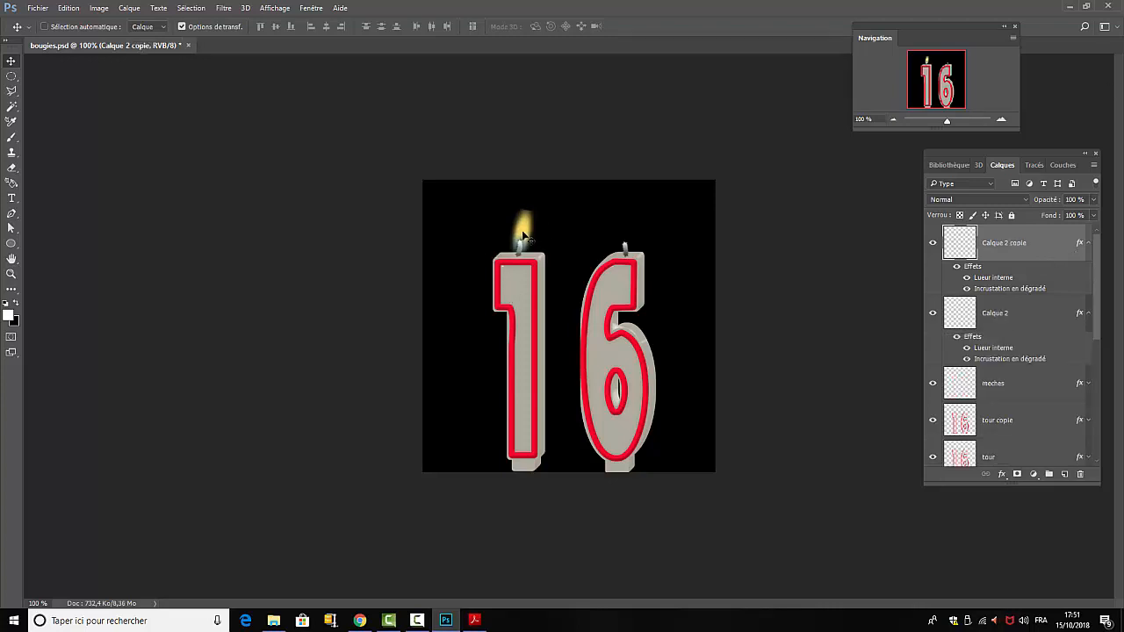
drag(532, 235, 629, 235)
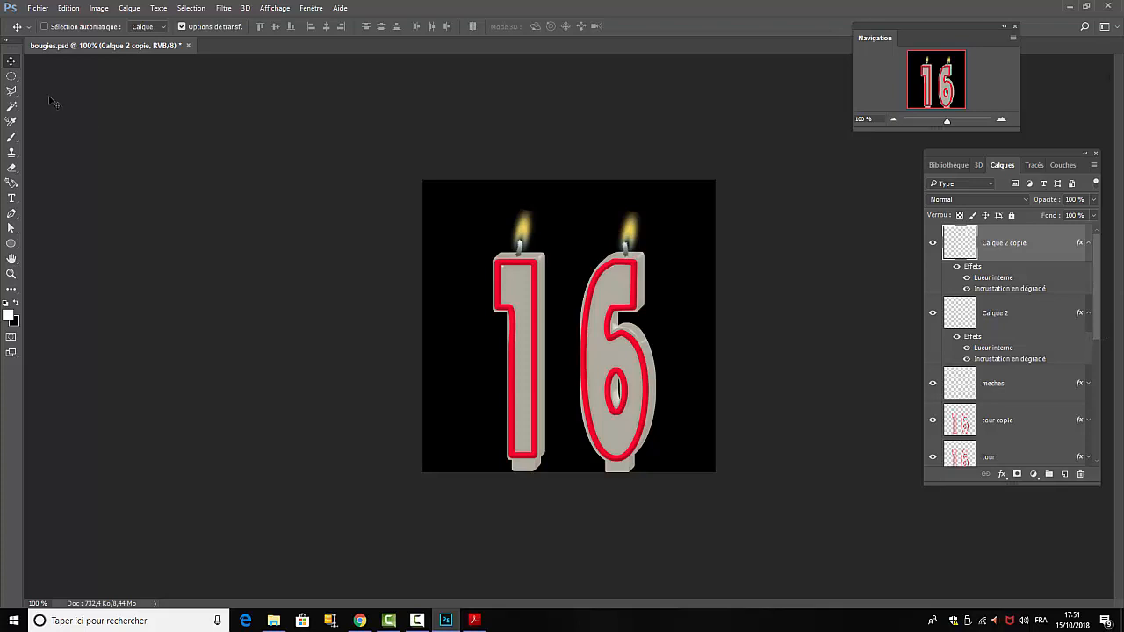
Step: Create a new 1280 x 720 px RGB document at 300 ppi with a black background, named bougies final
click(39, 10)
click(58, 22)
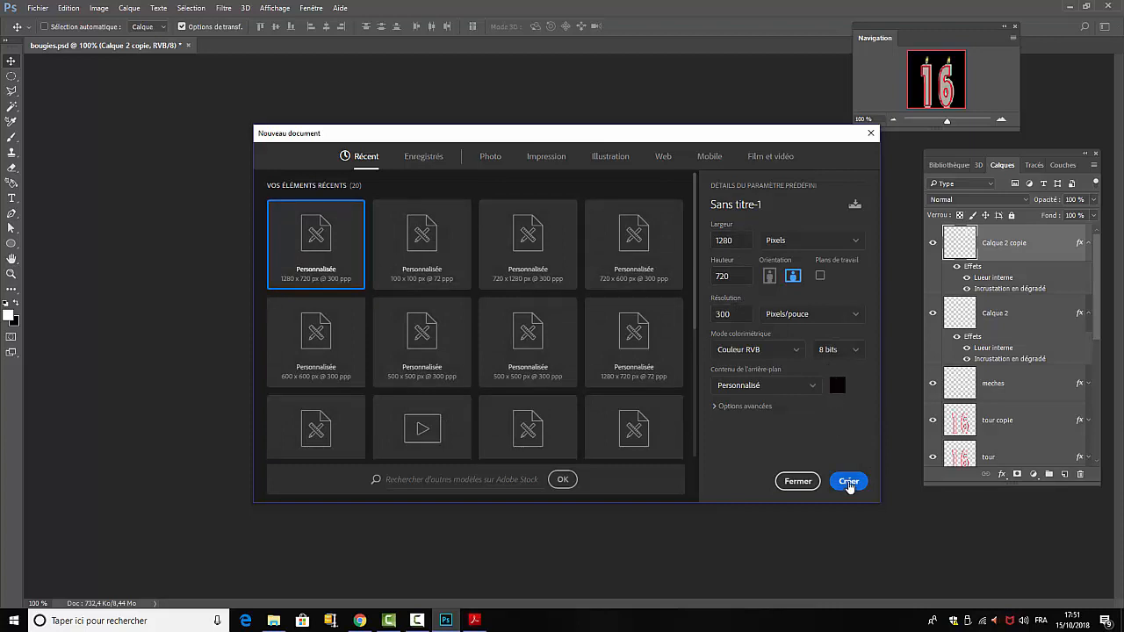
click(849, 484)
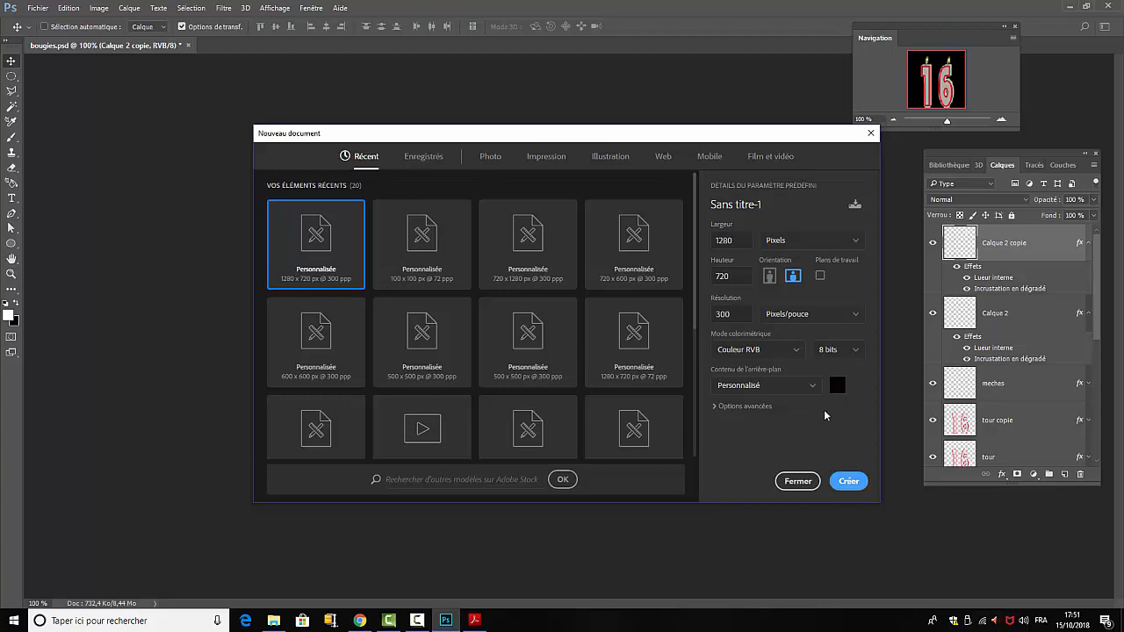
click(769, 204)
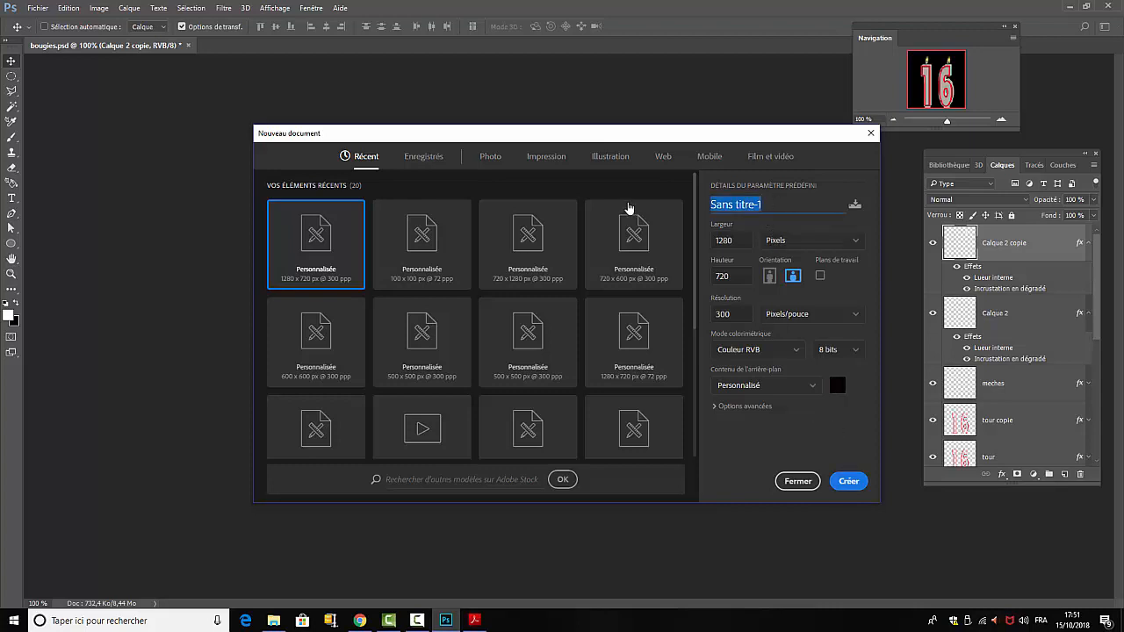
text(bou)
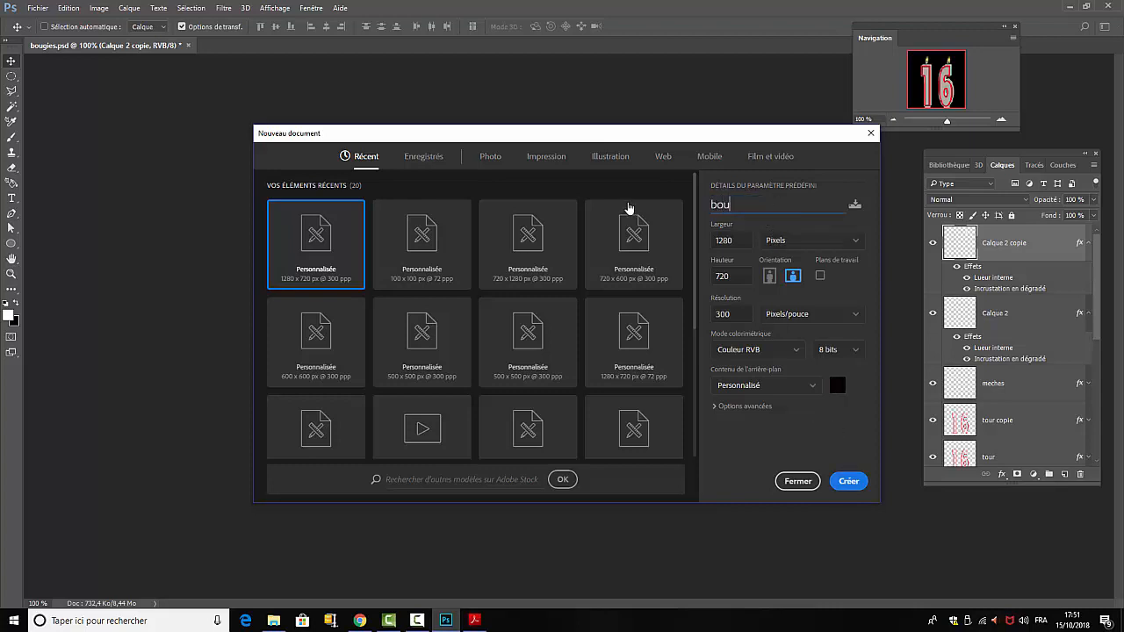
text(gies final)
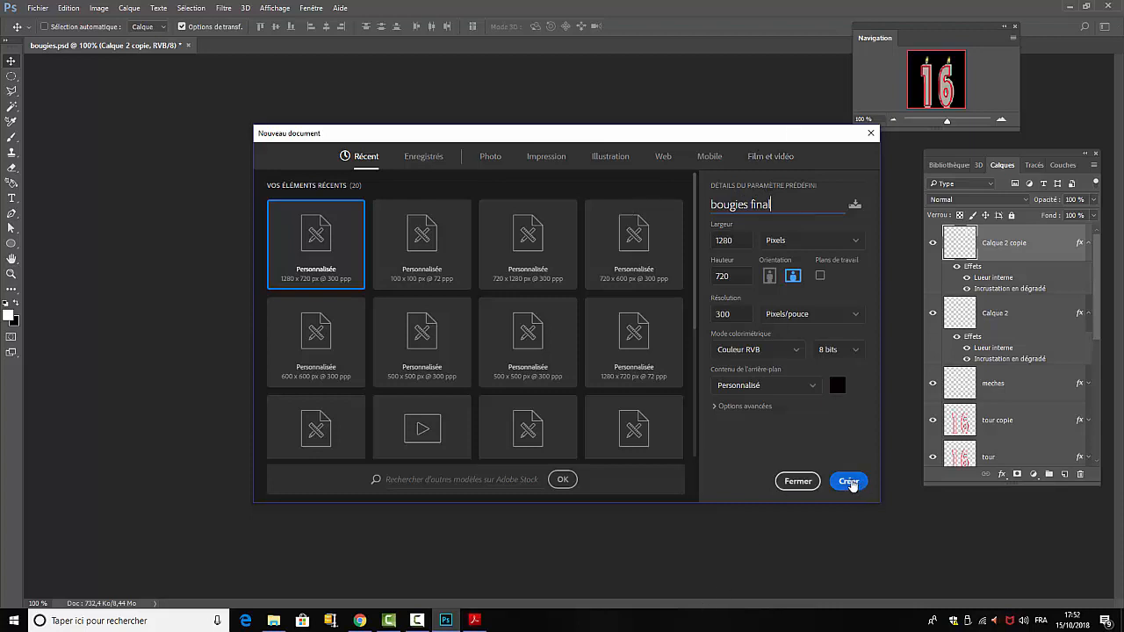
click(848, 482)
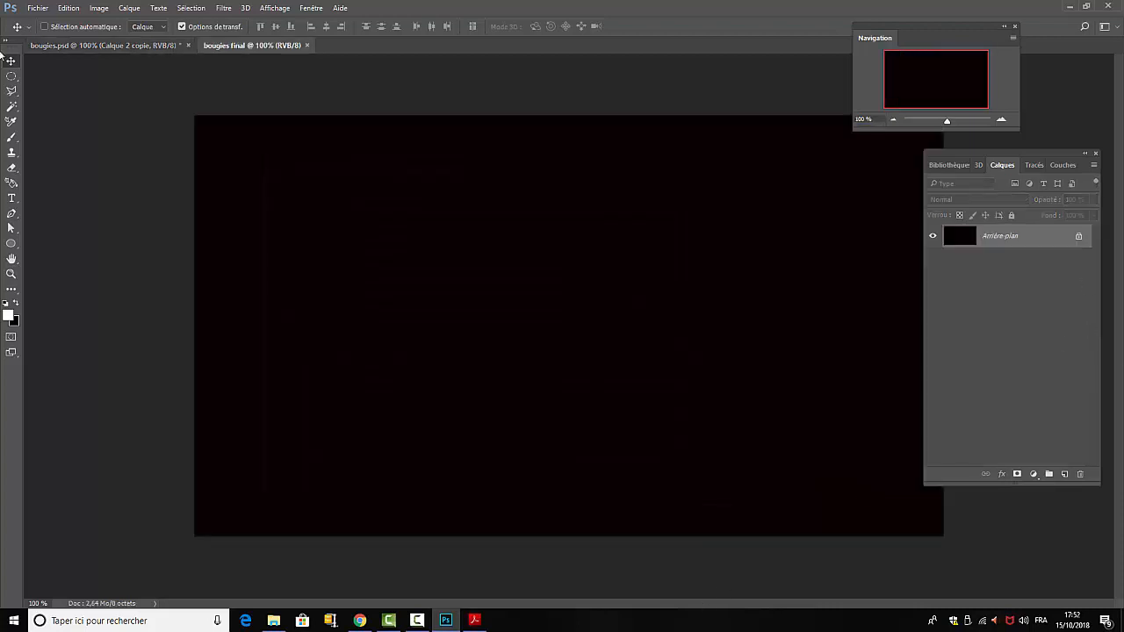
Step: Duplicate all bougies.psd layers from bougiesEXTRUSION up to Calque 2 copie into the bougies final document
click(111, 44)
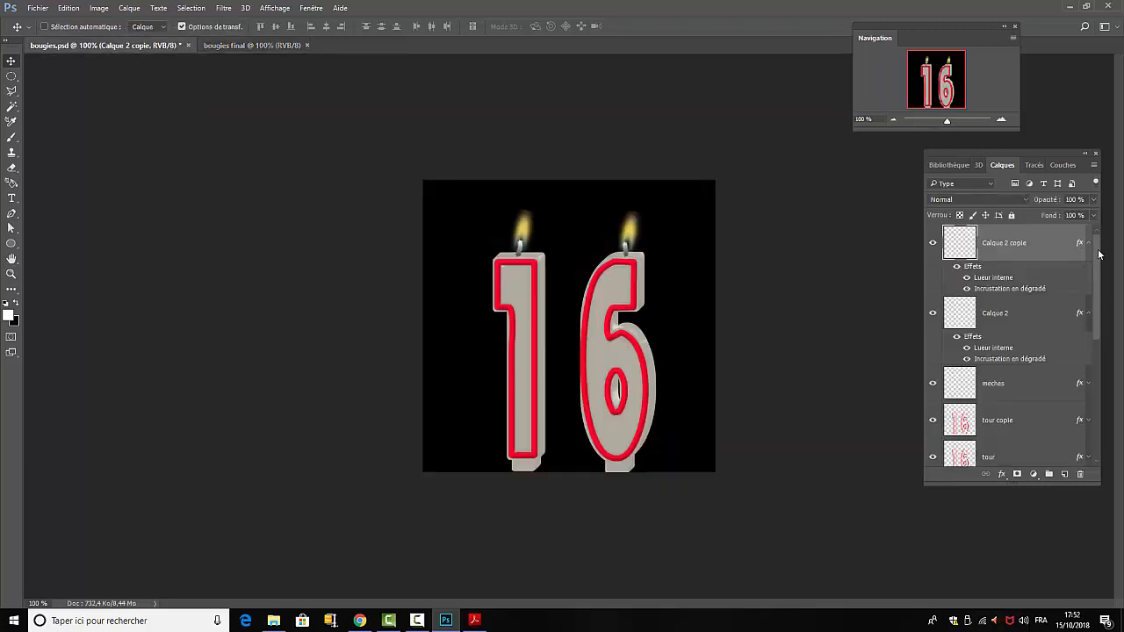
click(1087, 244)
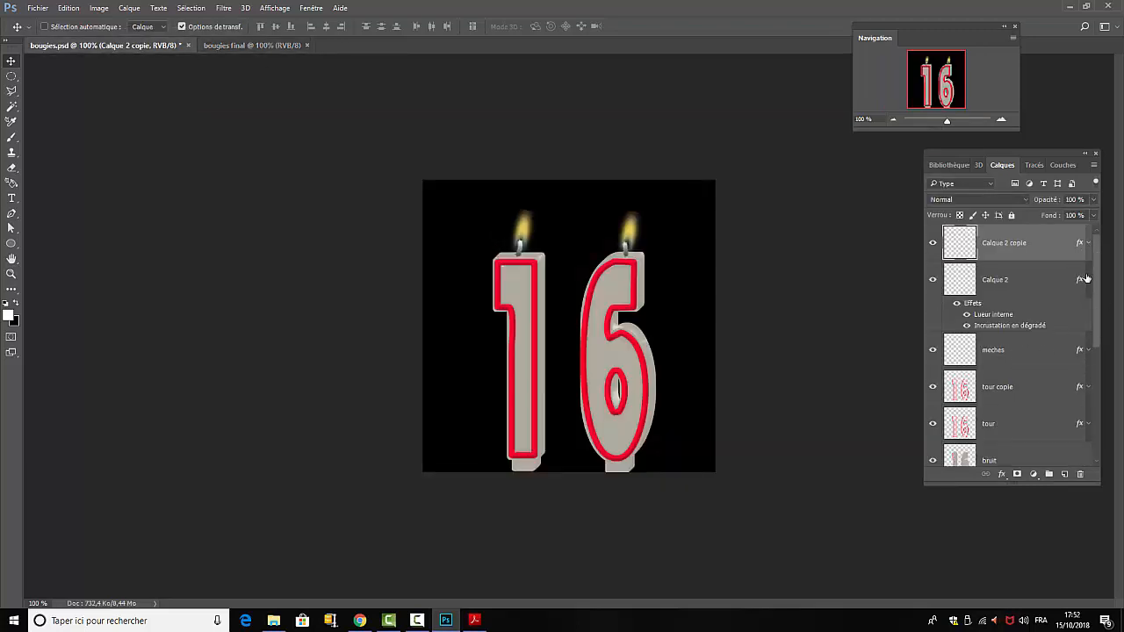
click(1088, 280)
drag(1096, 357, 1110, 465)
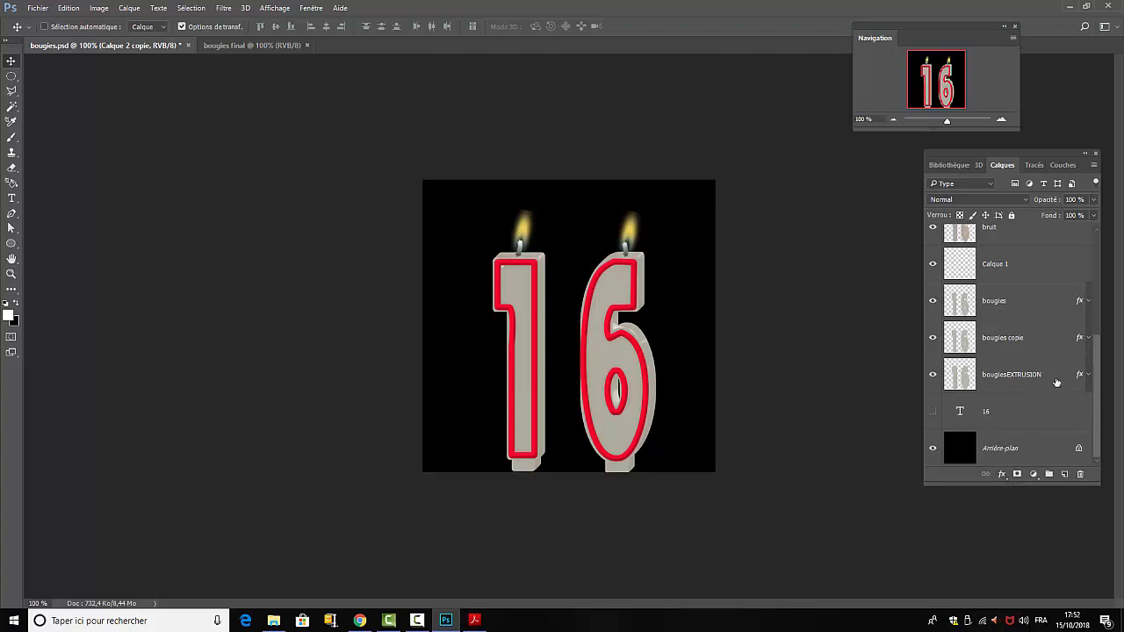
click(1094, 374)
drag(1098, 355, 1090, 251)
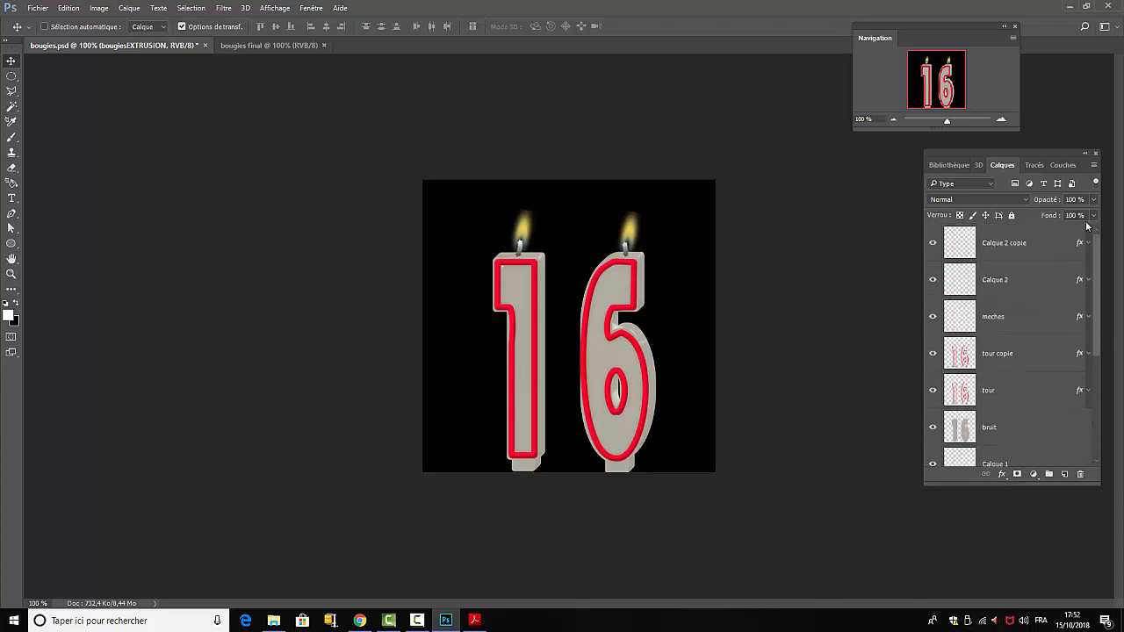
shift+click(1013, 247)
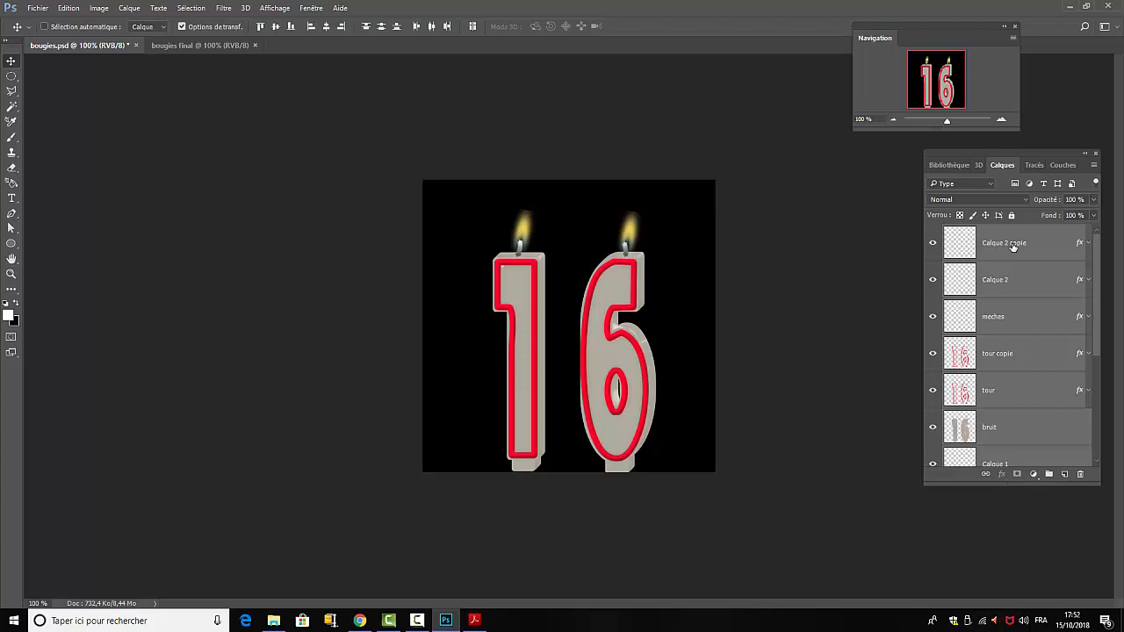
right_click(1012, 246)
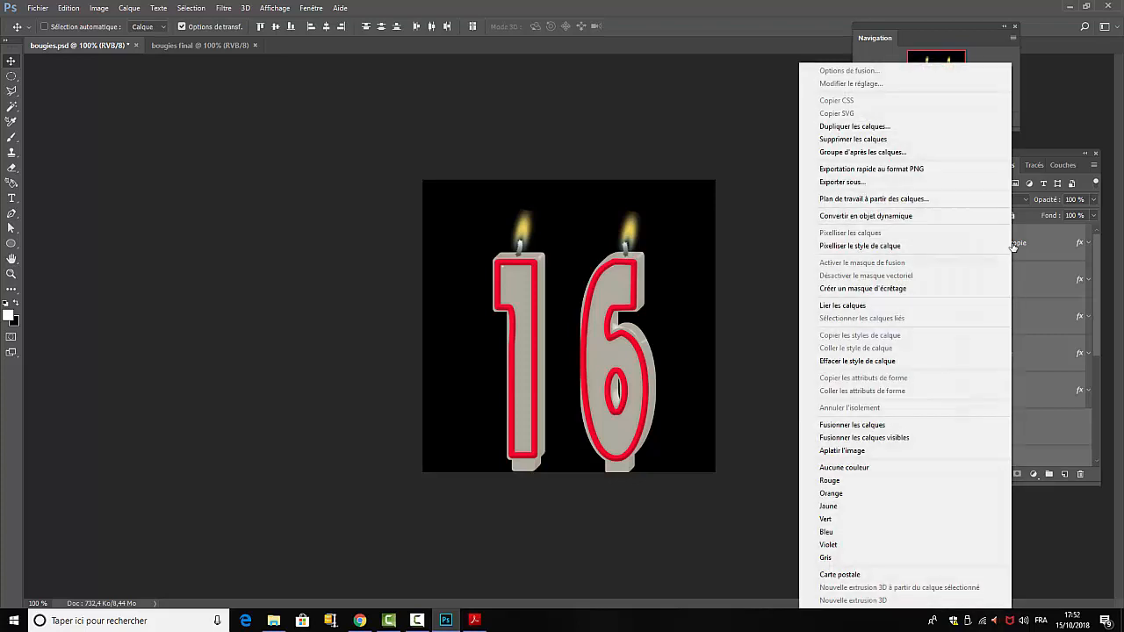
click(825, 129)
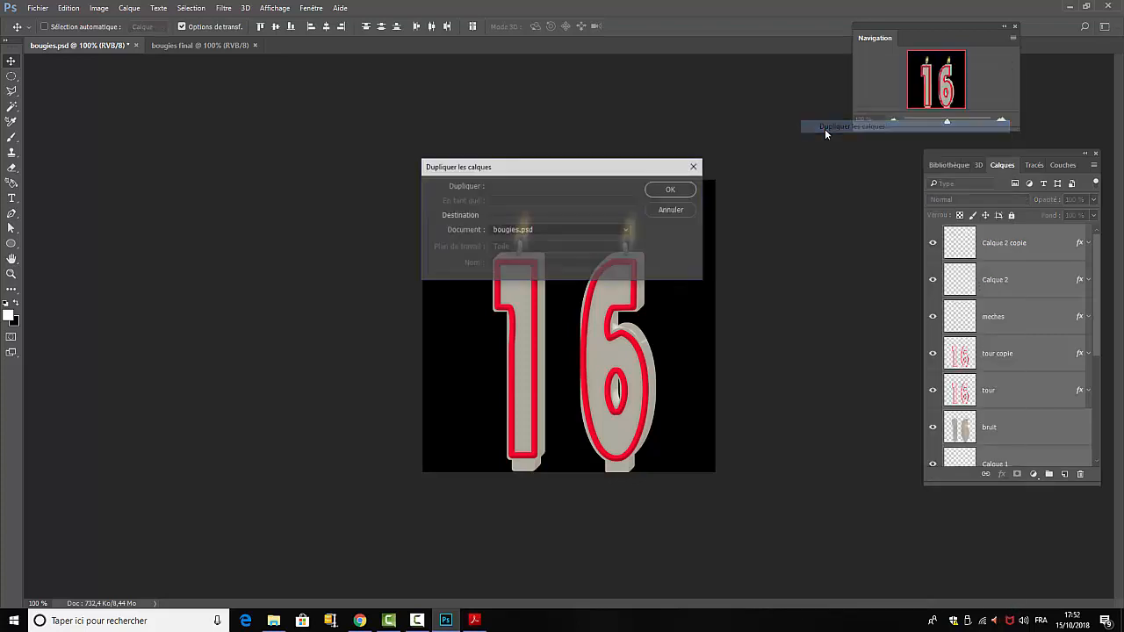
click(623, 229)
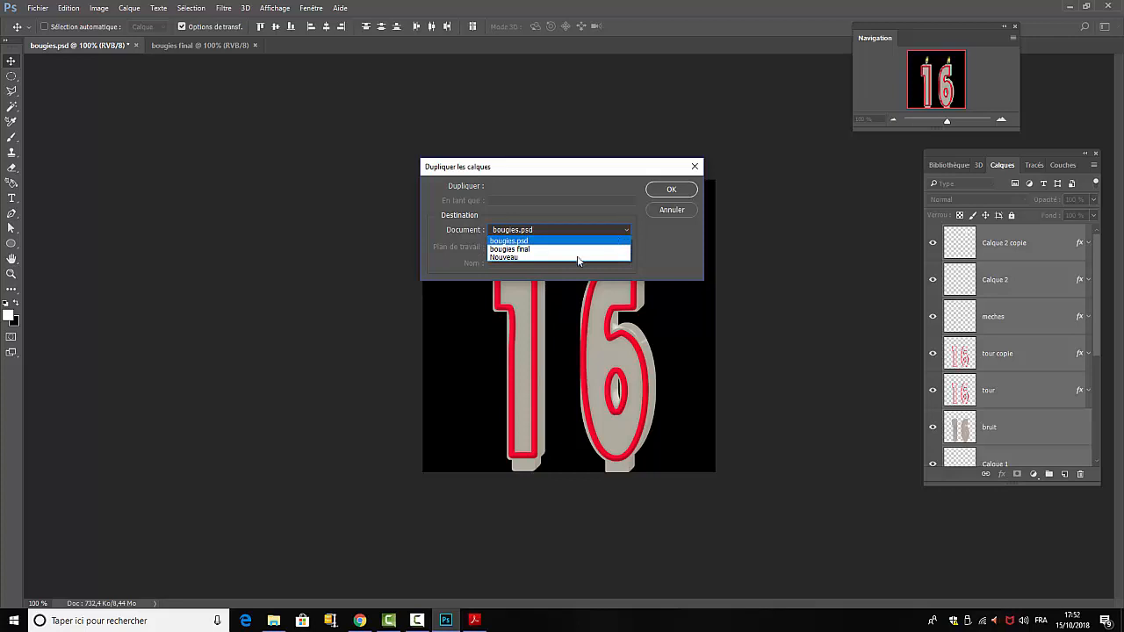
click(512, 250)
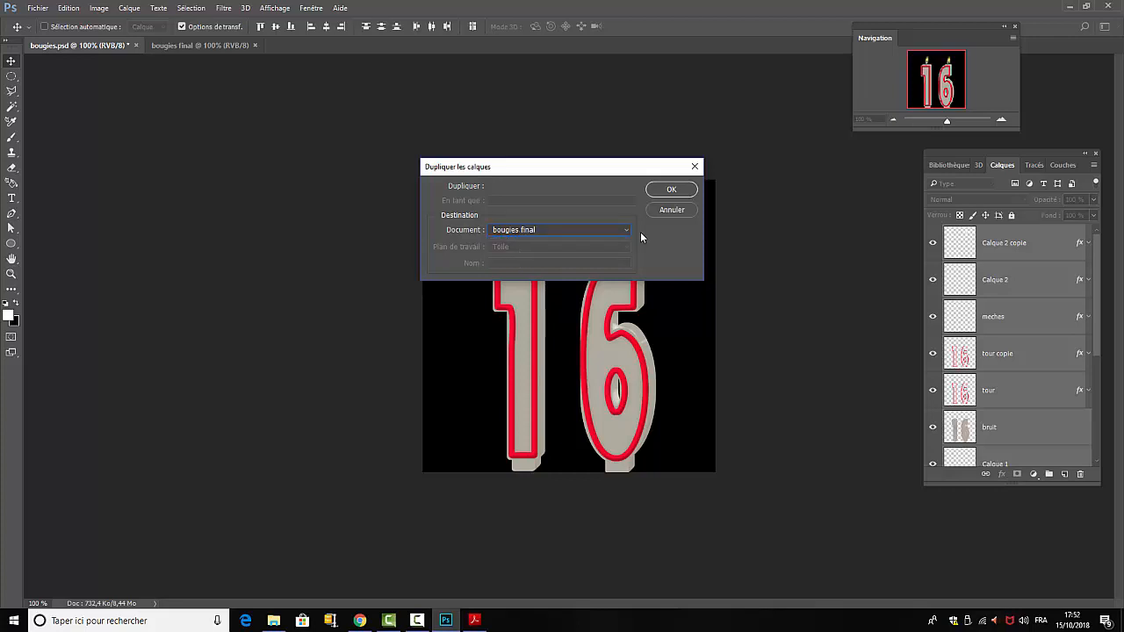
click(669, 190)
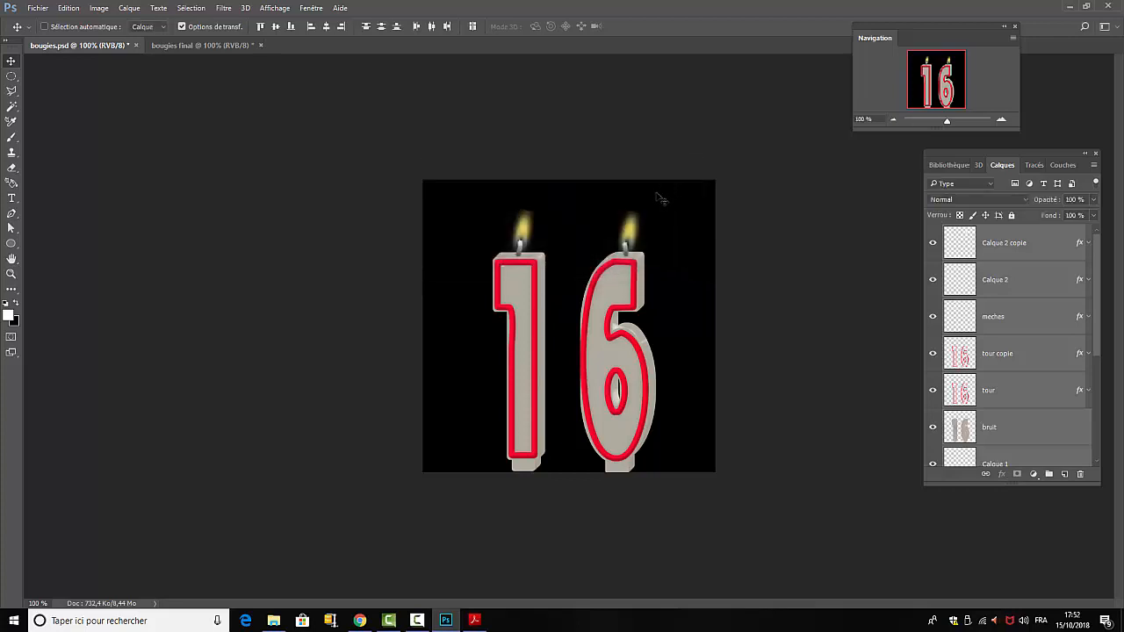
Step: Move the duplicated candle layers to the horizontal centre of the bougies final canvas, slightly below mid-height
click(207, 47)
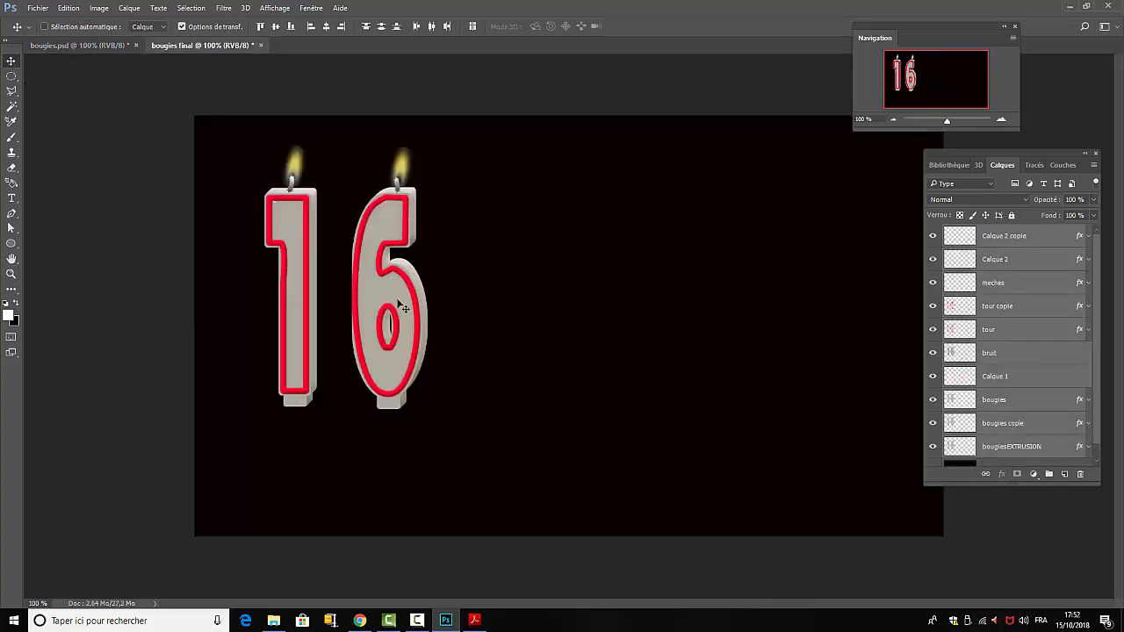
drag(384, 230, 614, 311)
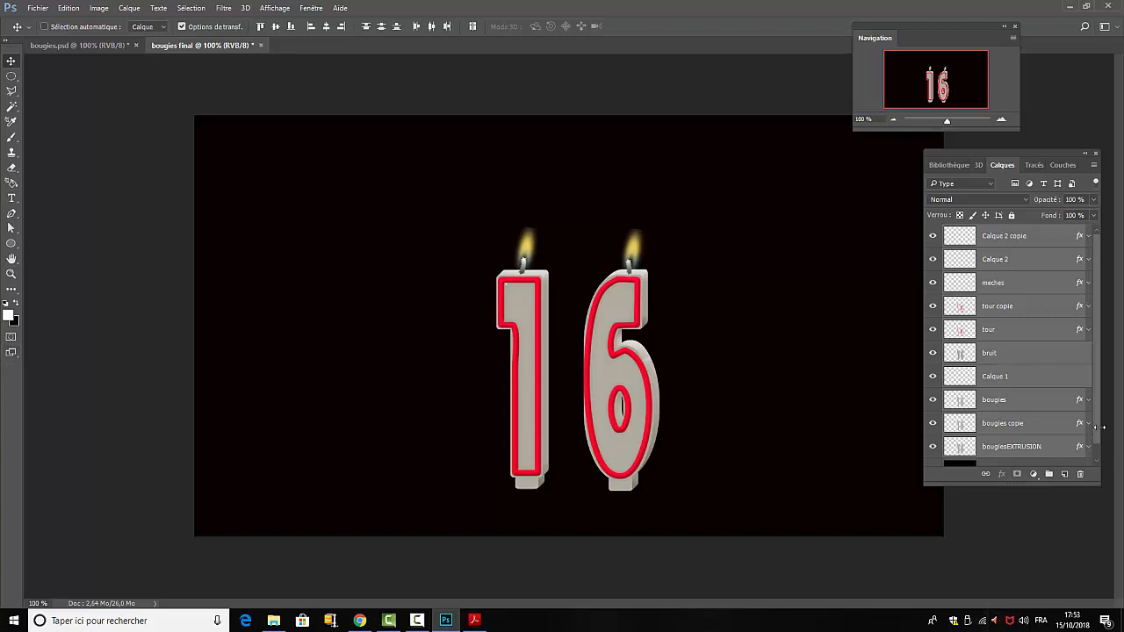
Step: Make bougiesEXTRUSION the active layer and load its outline as a selection
scroll(1097, 428, down, 1)
click(1056, 458)
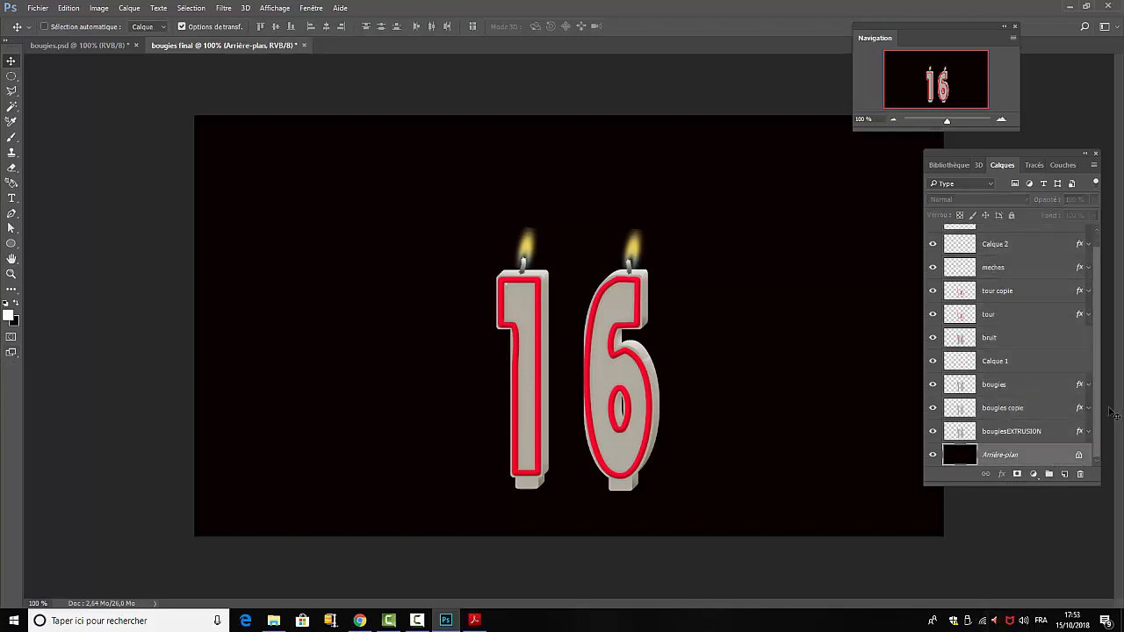
click(1032, 431)
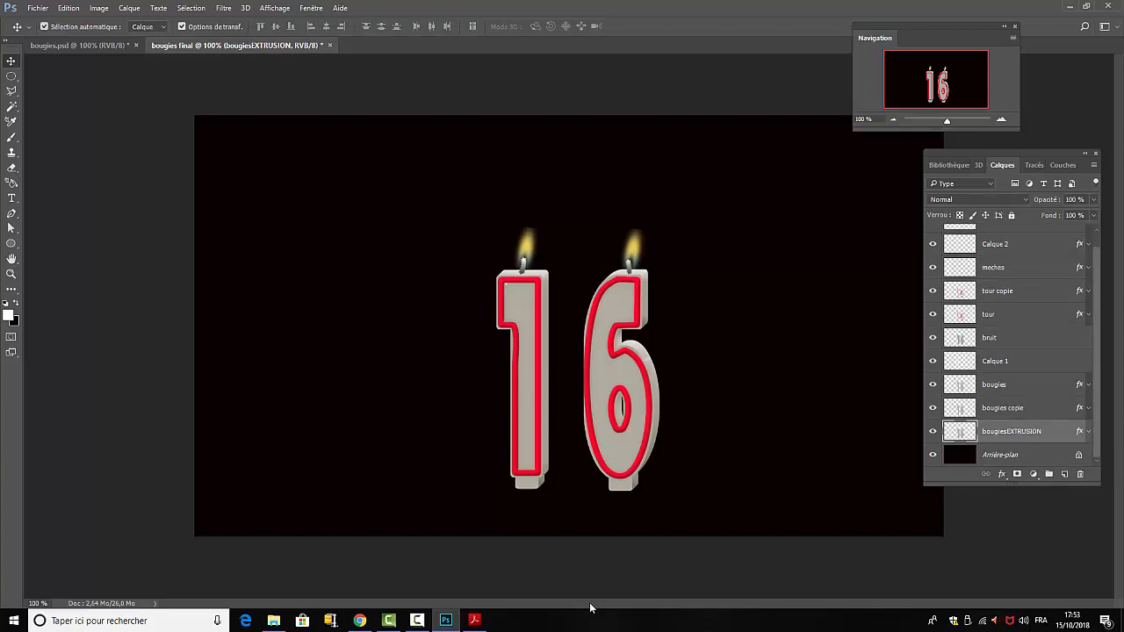
ctrl+click(963, 433)
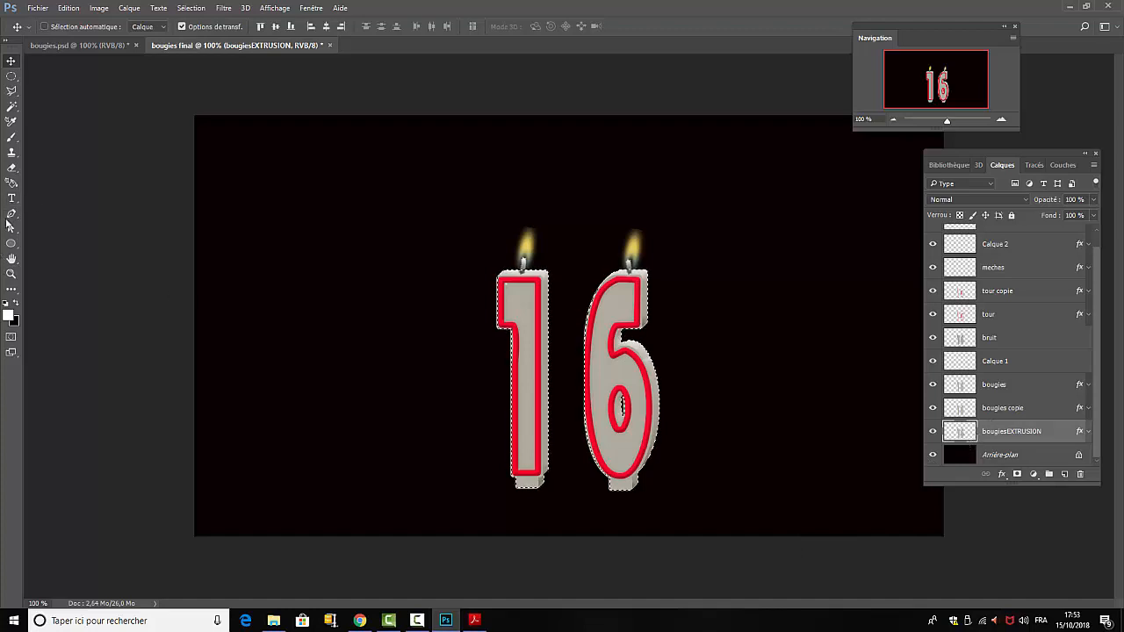
Step: Set up a soft round brush with 0 % hardness and a size of 378 px
click(12, 139)
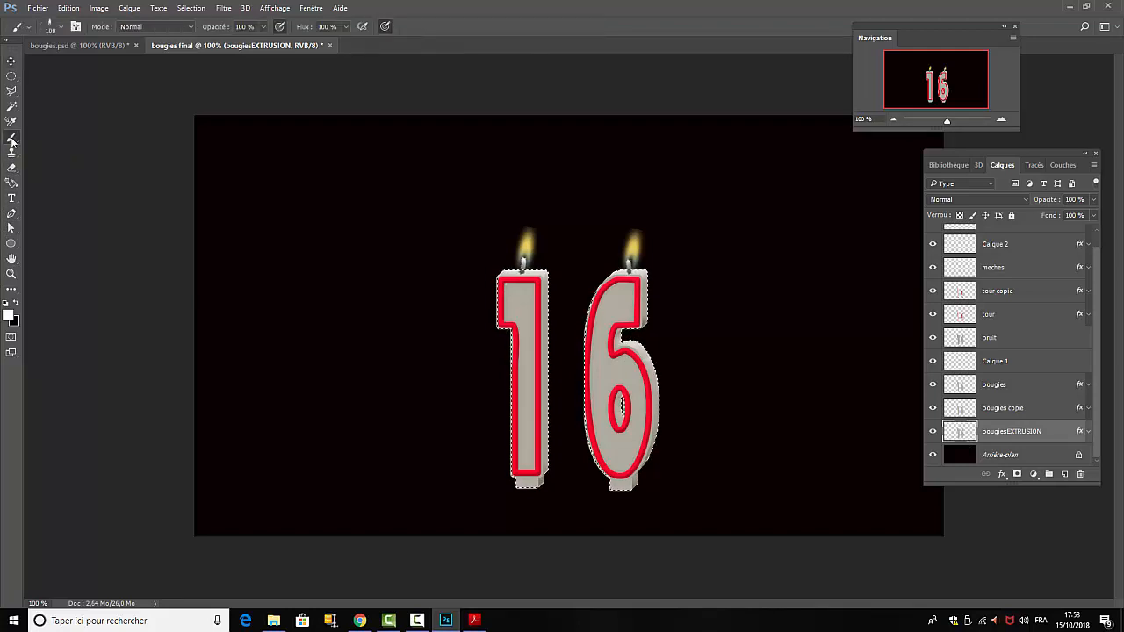
click(62, 28)
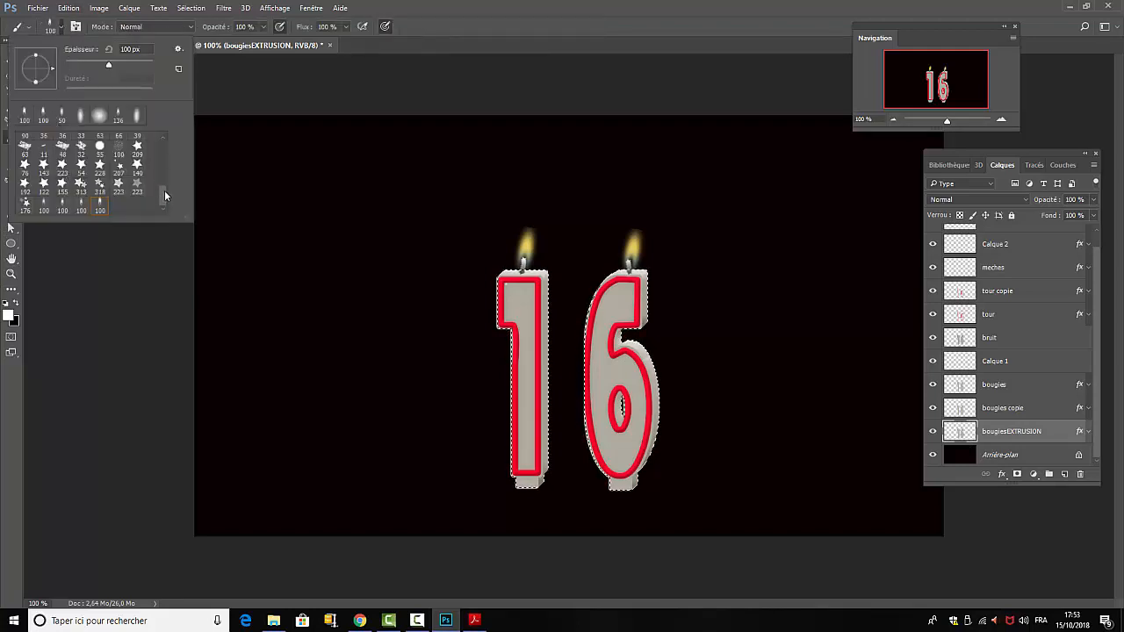
drag(164, 195, 163, 116)
click(26, 143)
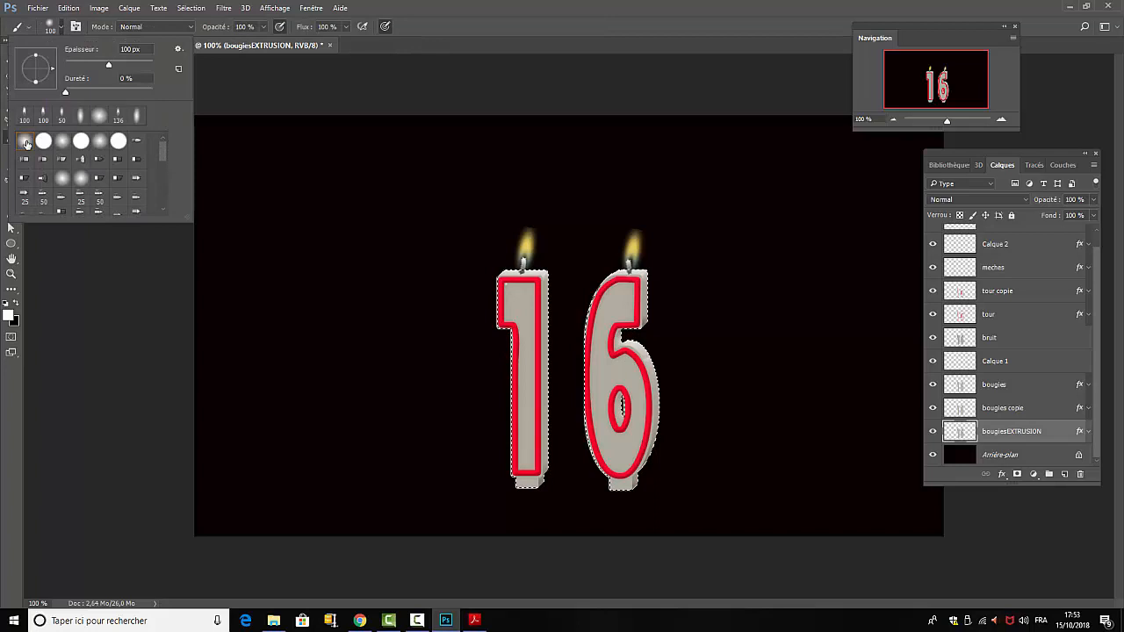
click(64, 94)
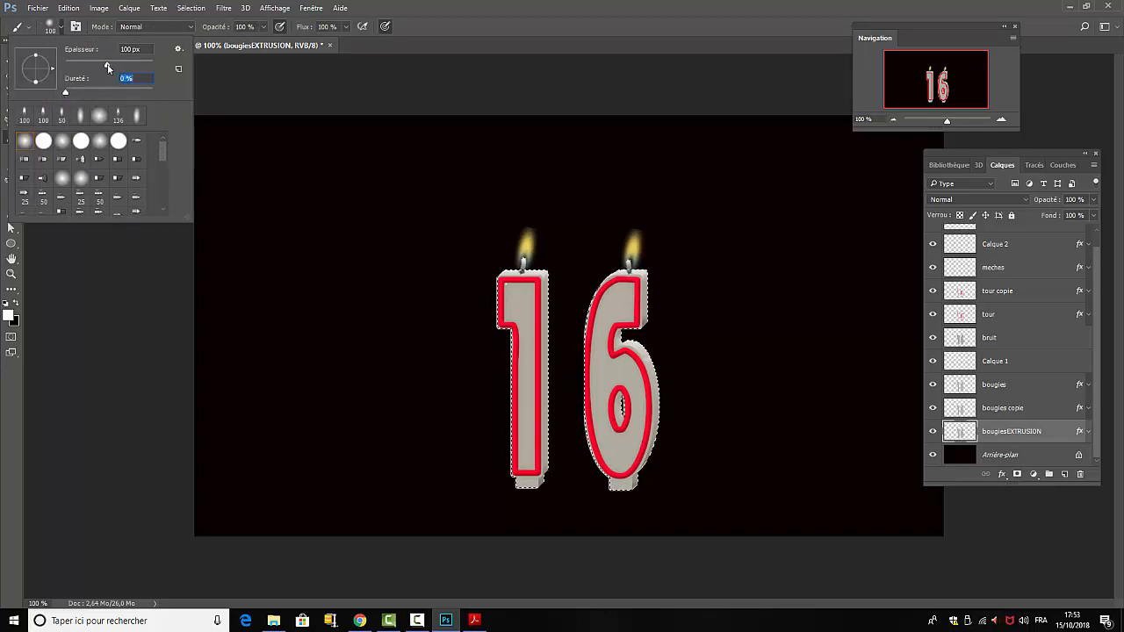
drag(108, 68, 139, 65)
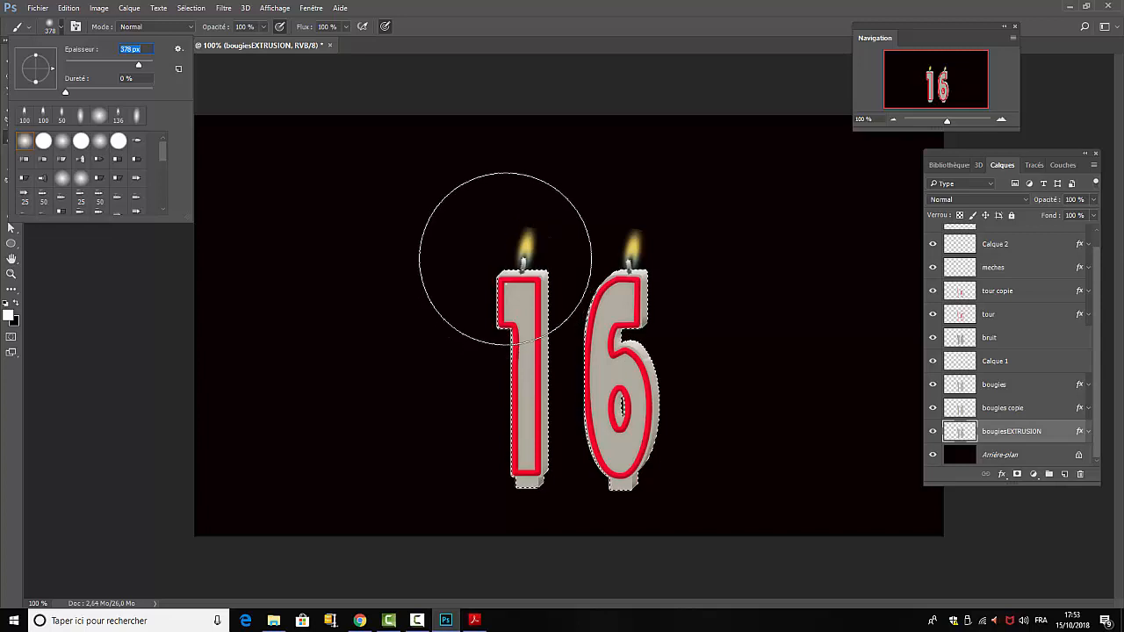
Step: Set the foreground colour to pale yellow faf799 and brush it softly onto the upper extrusion of both candles within the loaded selection
click(10, 316)
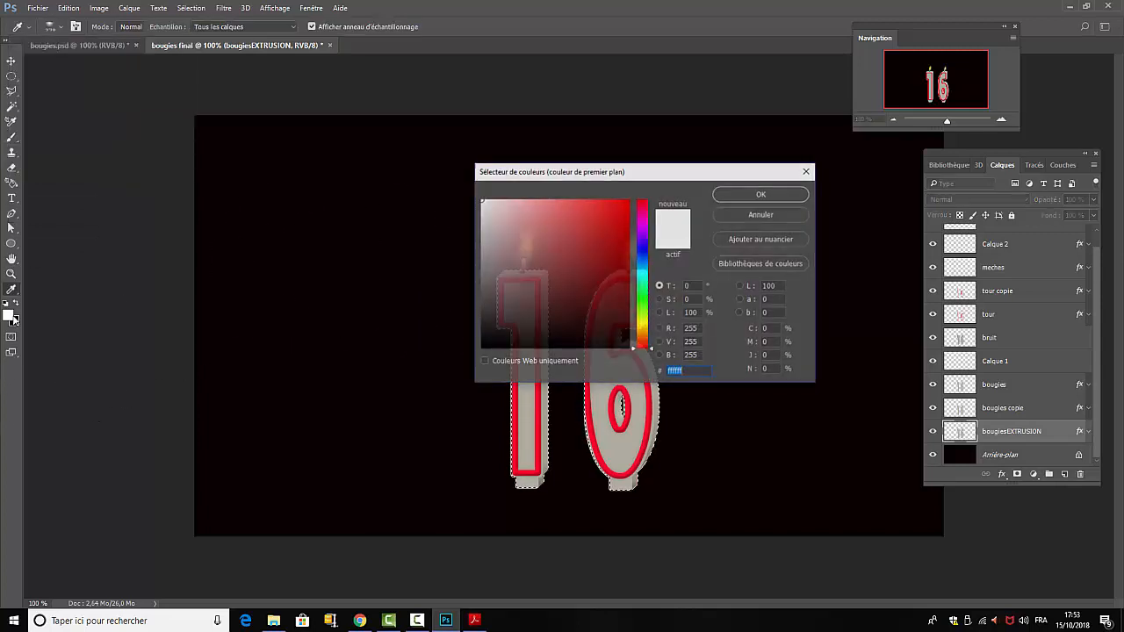
click(641, 325)
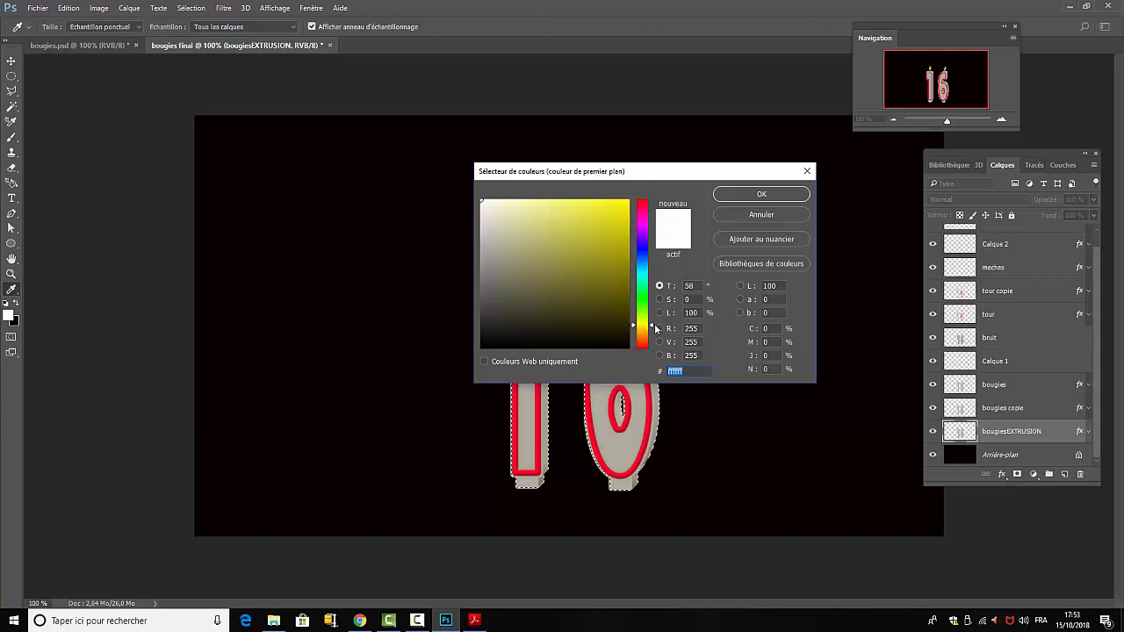
click(537, 202)
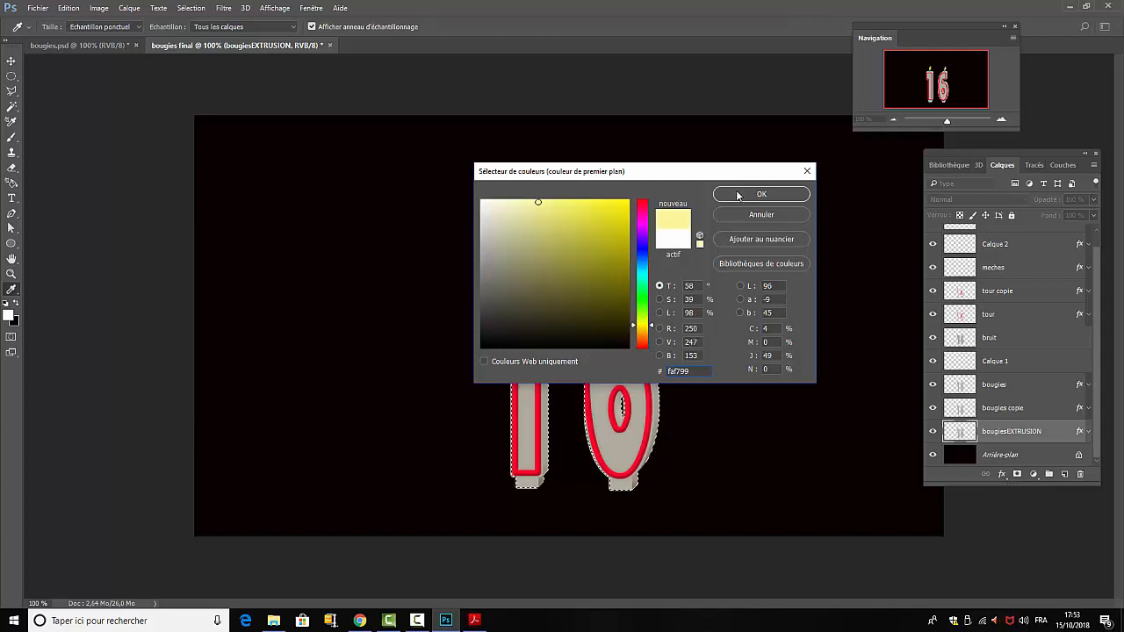
click(737, 195)
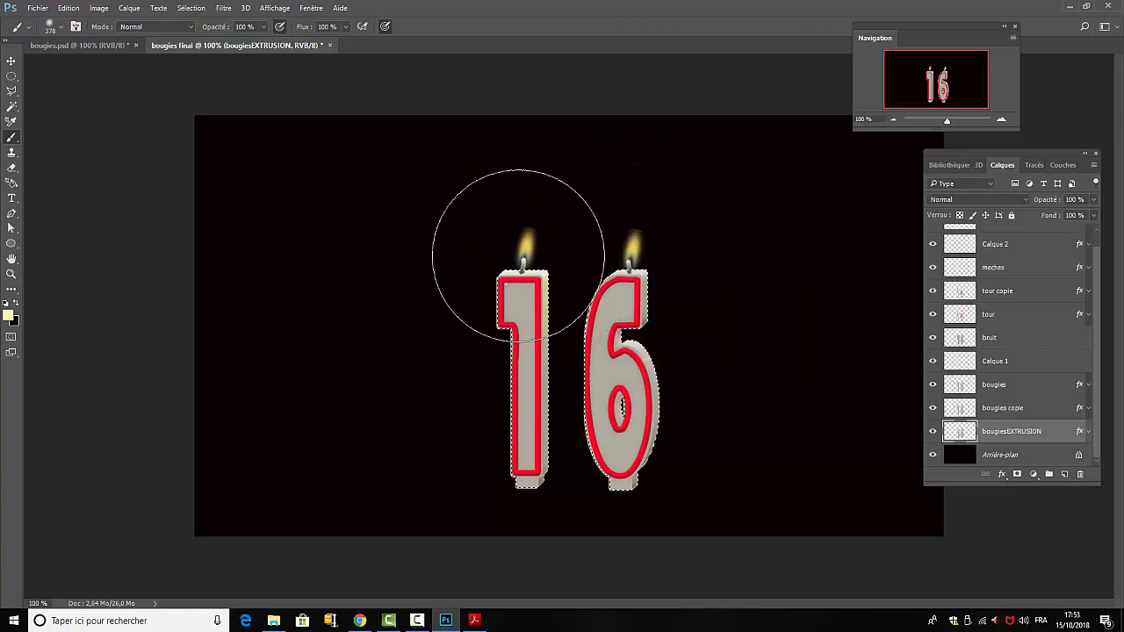
click(627, 255)
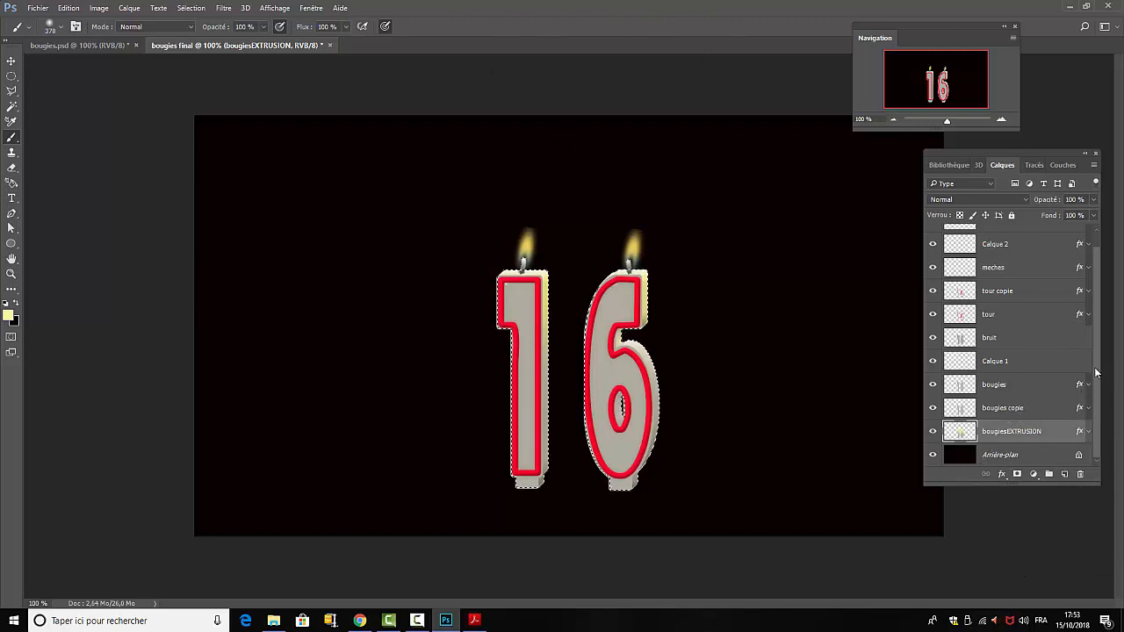
Step: Create a new empty layer directly above tour copie
scroll(1097, 372, up, 1)
click(11, 60)
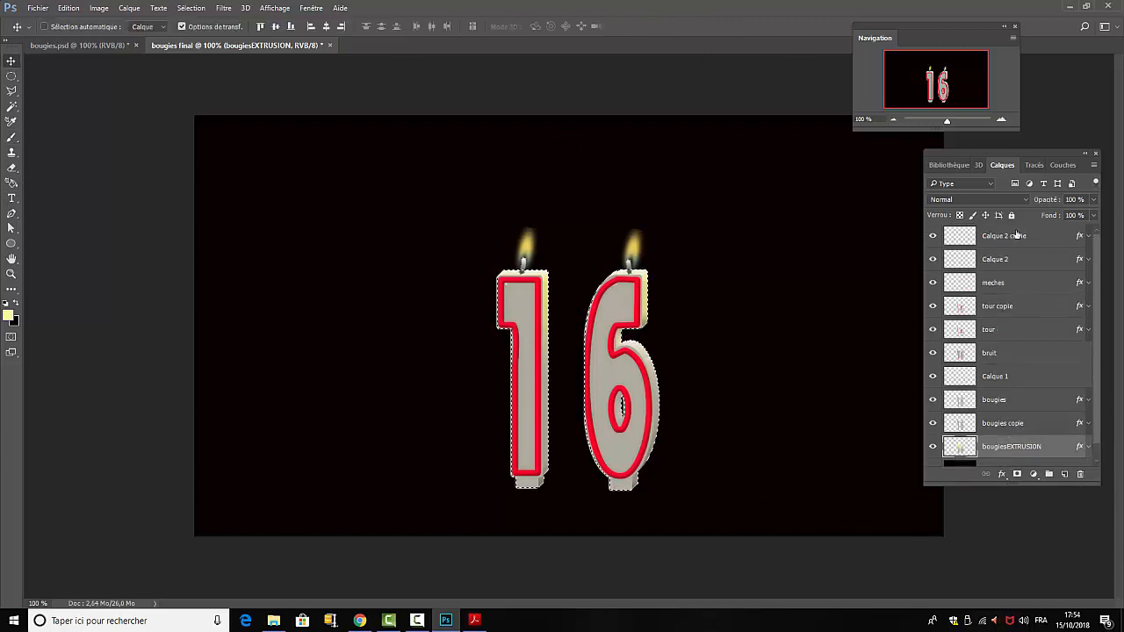
click(1014, 305)
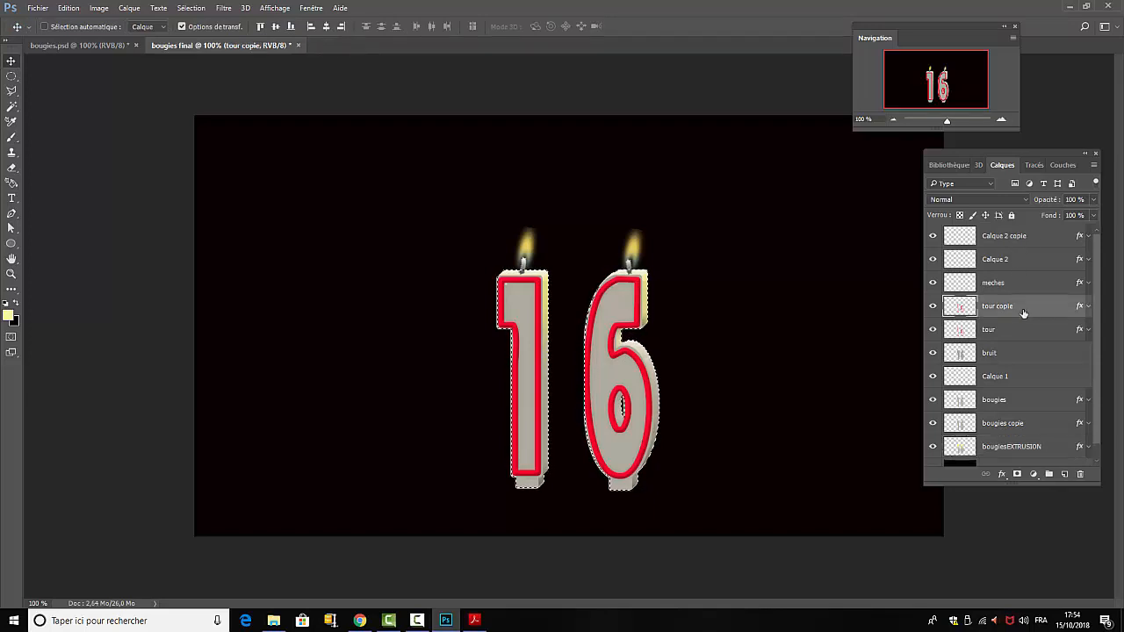
click(1065, 474)
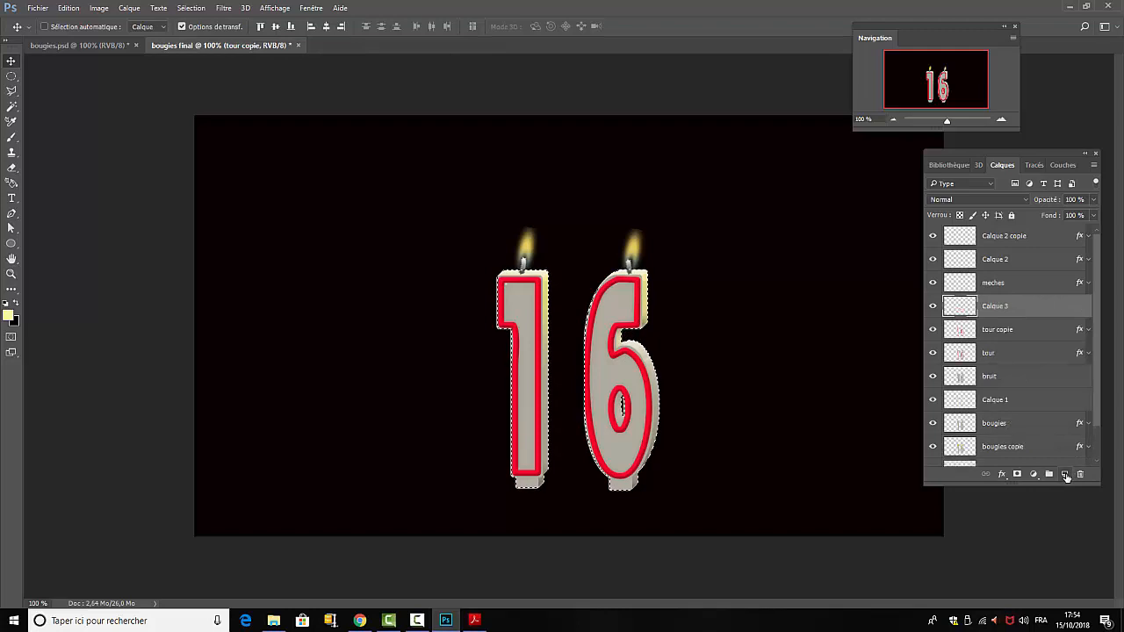
Step: Activate the Brush tool with a light orange foreground colour, keeping the soft 378 px tip
click(12, 245)
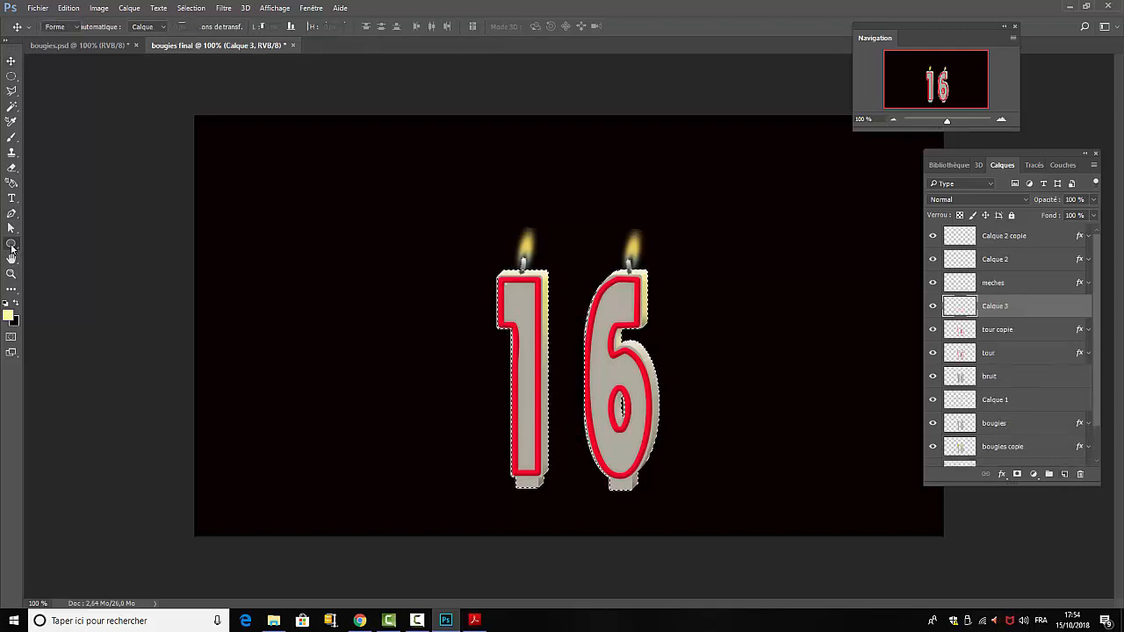
click(11, 138)
click(8, 315)
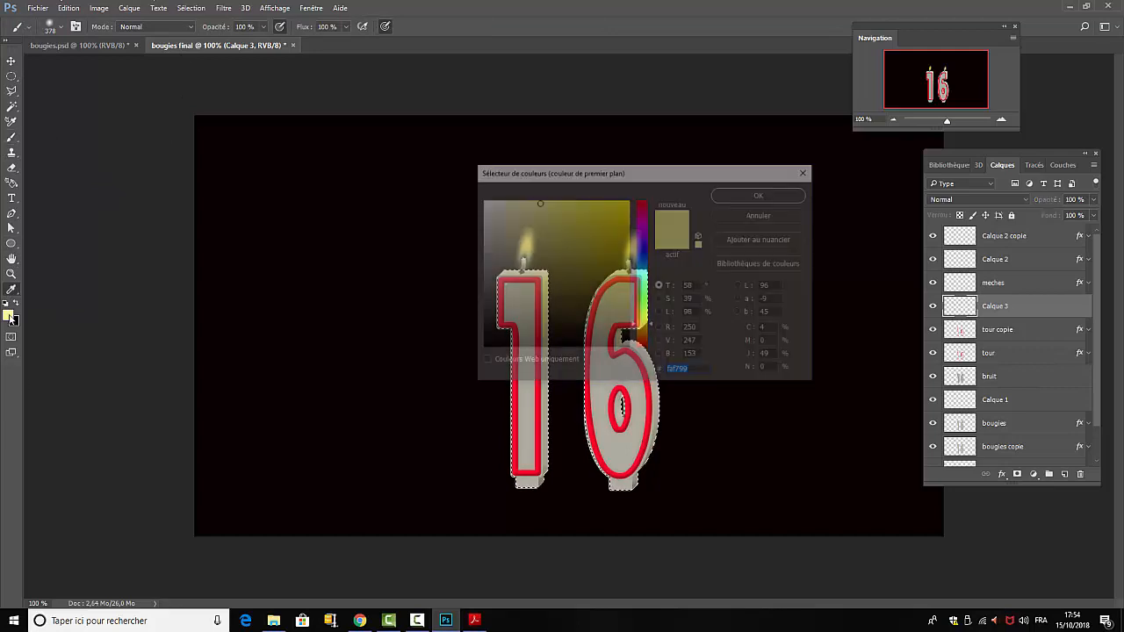
click(637, 333)
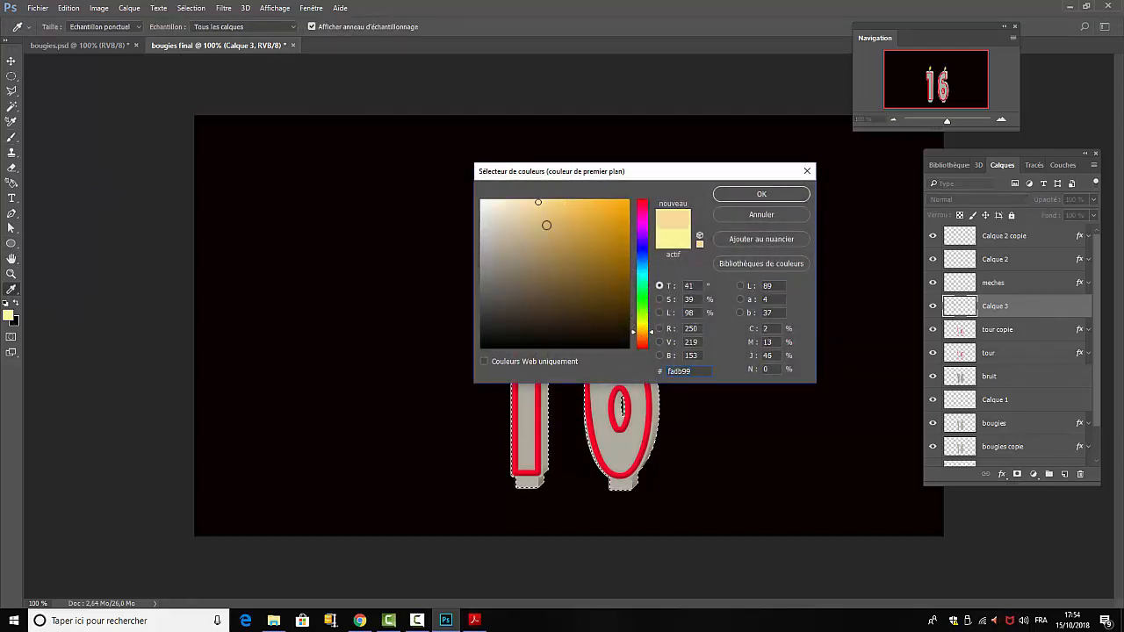
click(560, 208)
click(741, 194)
key(b)
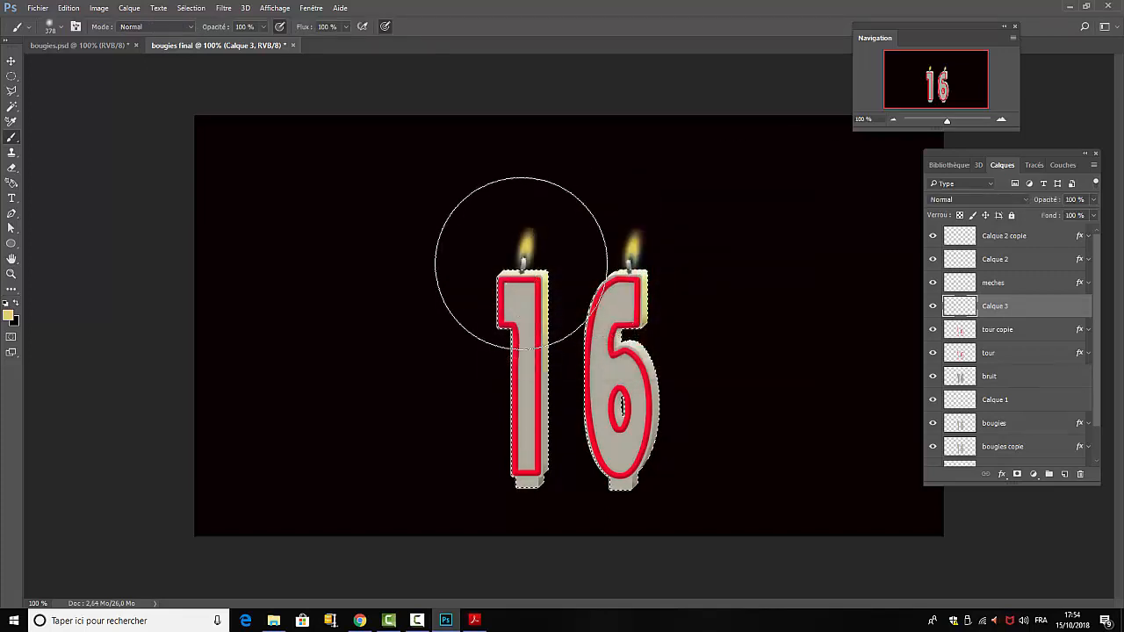
drag(518, 256, 514, 244)
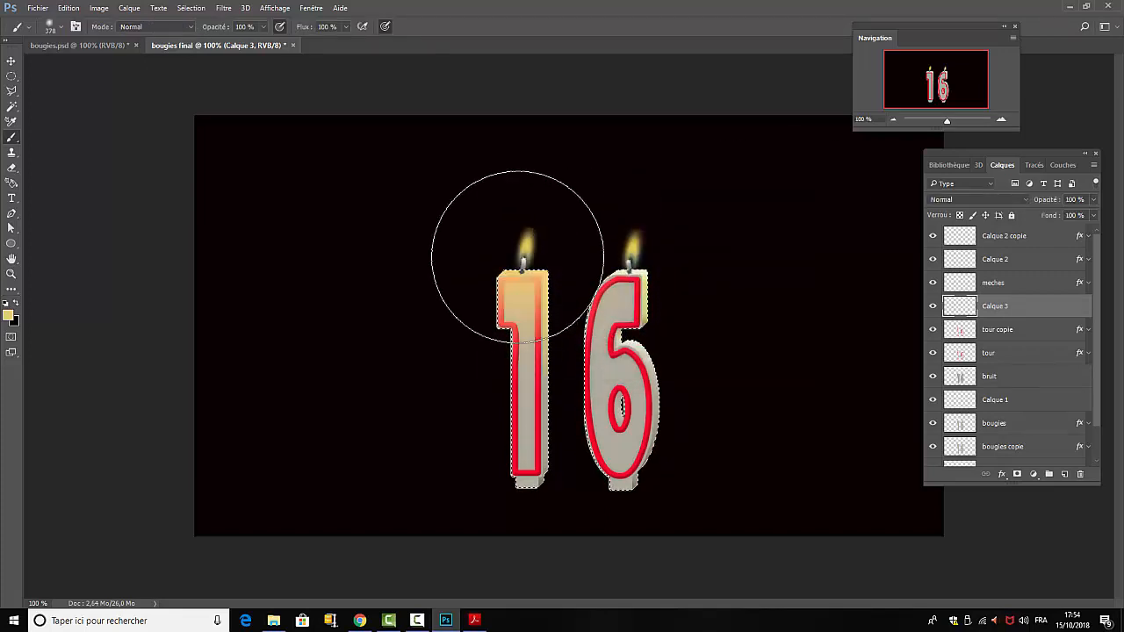
click(68, 8)
click(83, 15)
Step: Remove the selection and paint one soft light orange glow over each candle's flame on Calque 3
click(190, 8)
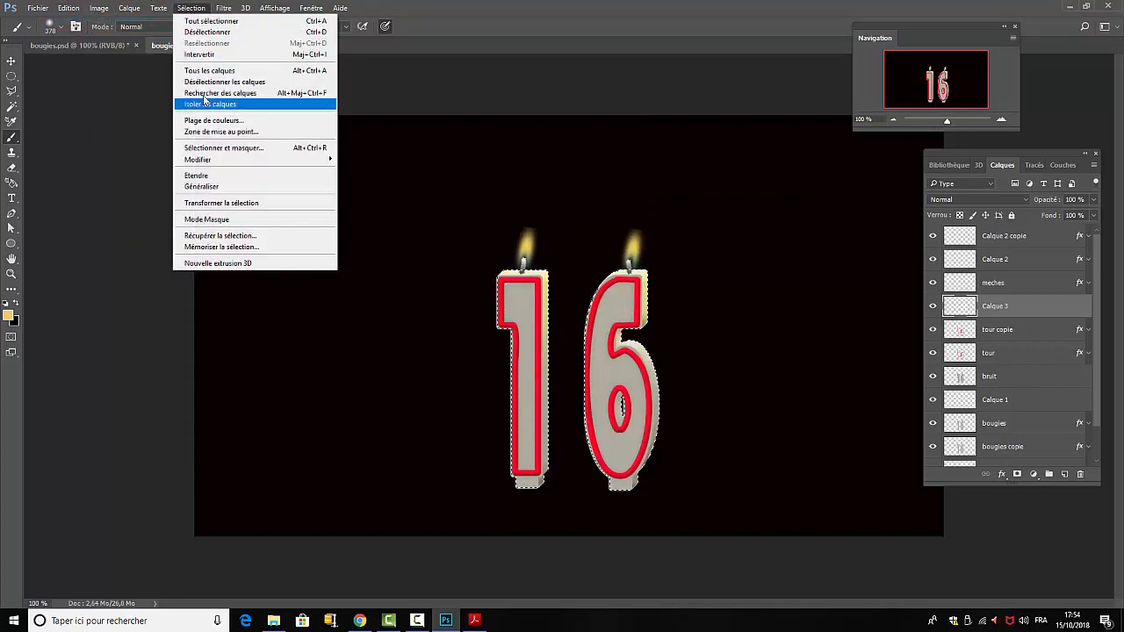
click(209, 32)
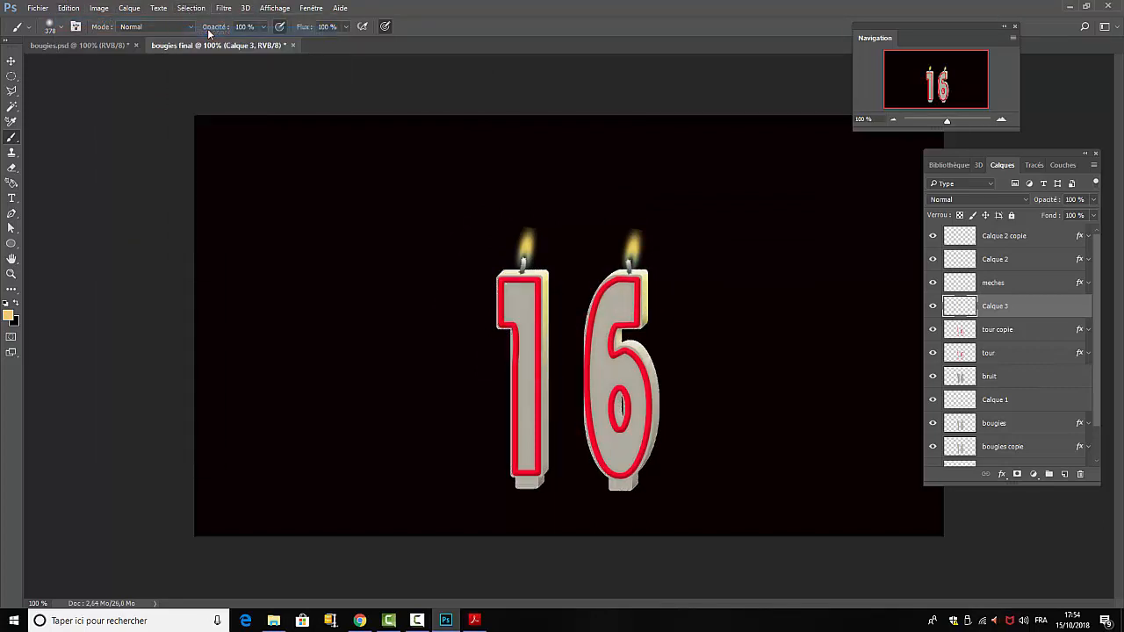
click(520, 246)
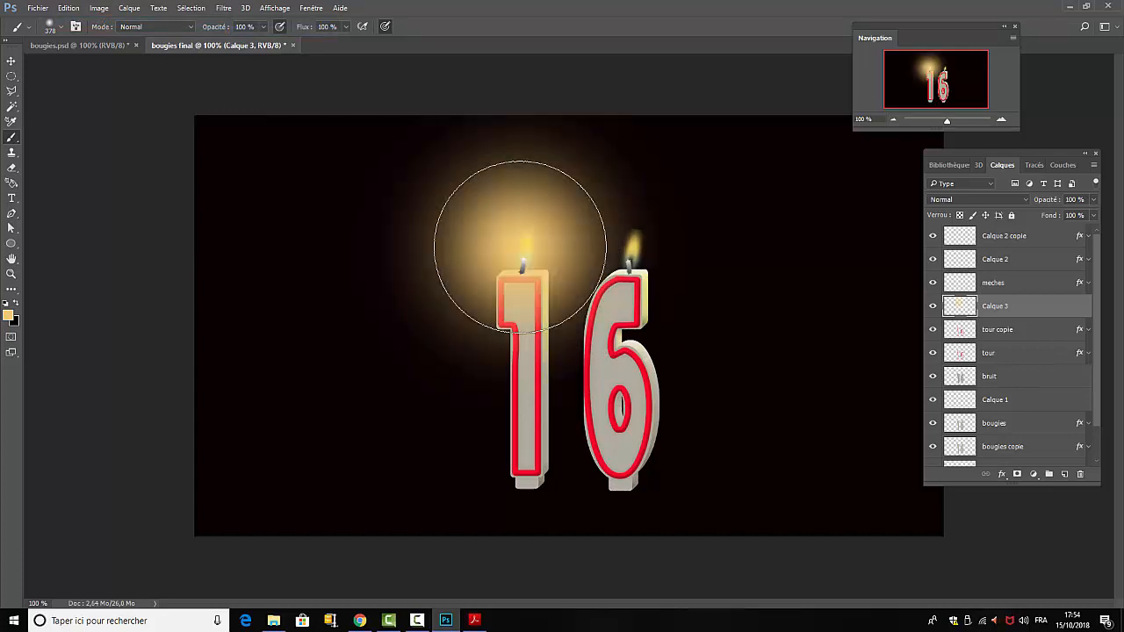
click(637, 242)
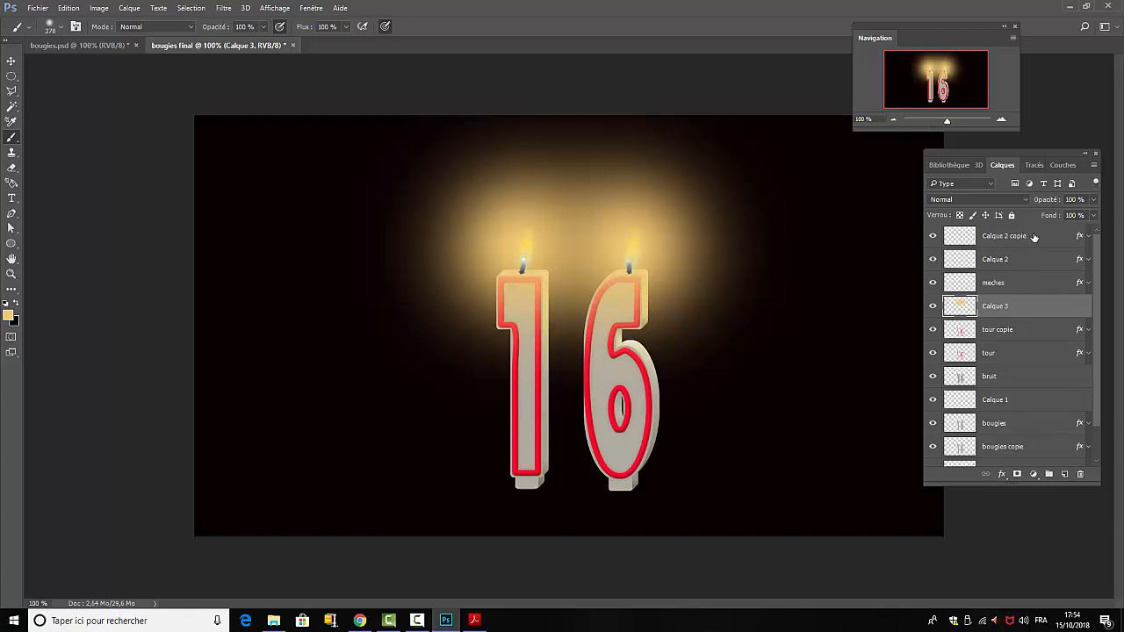
Step: Try the Lumière tamisée and Incrustation blend modes on the Calque 3 glow layer
click(1024, 200)
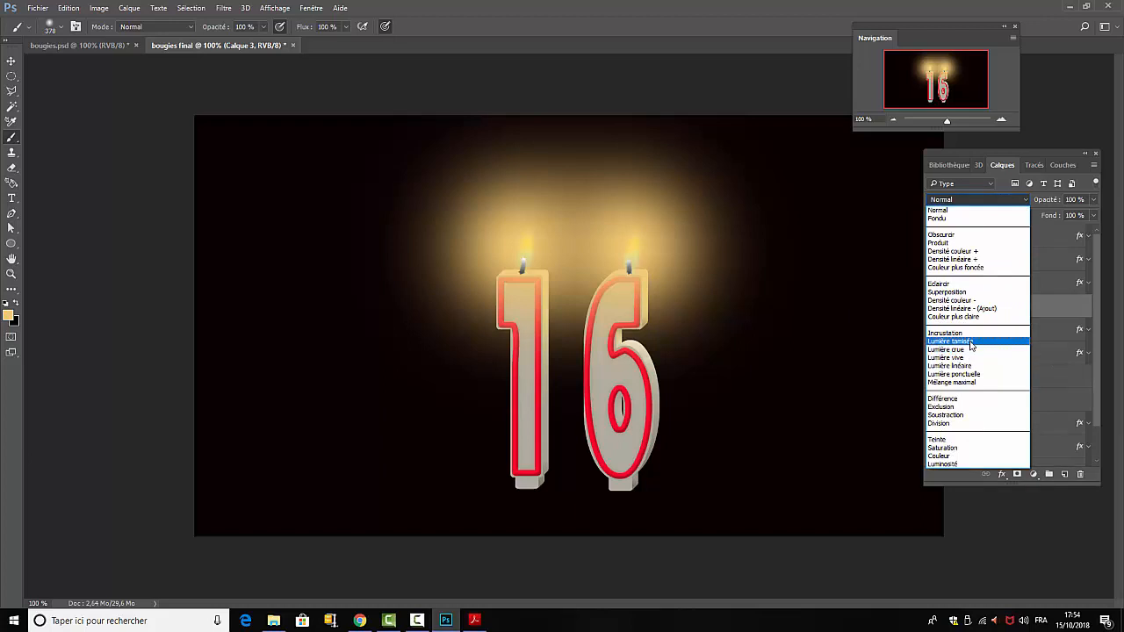
click(971, 342)
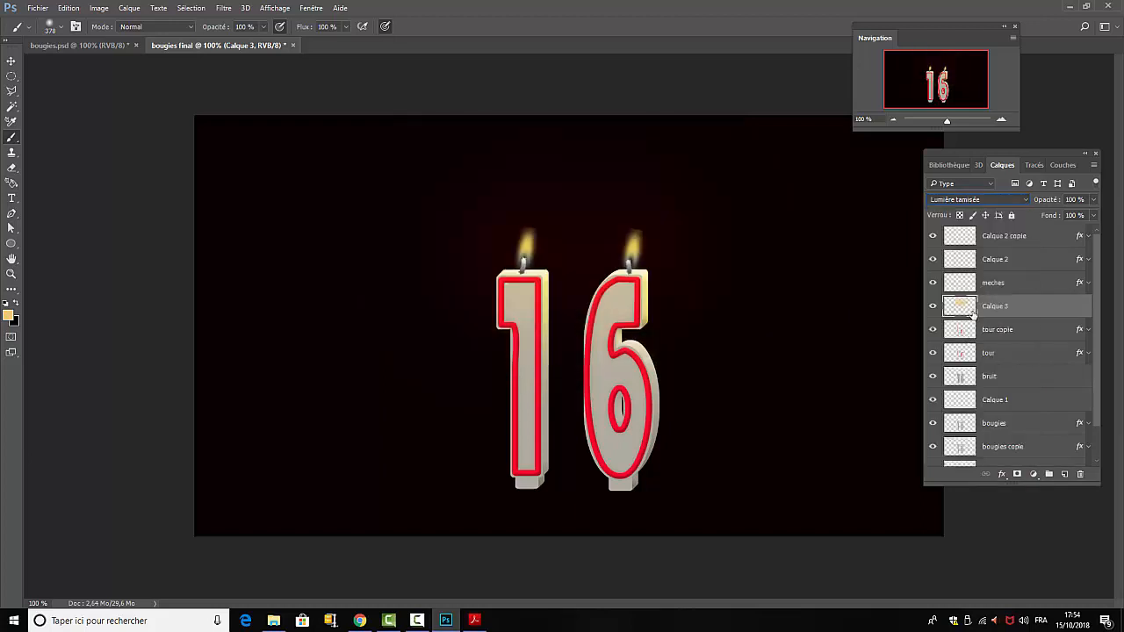
click(1025, 200)
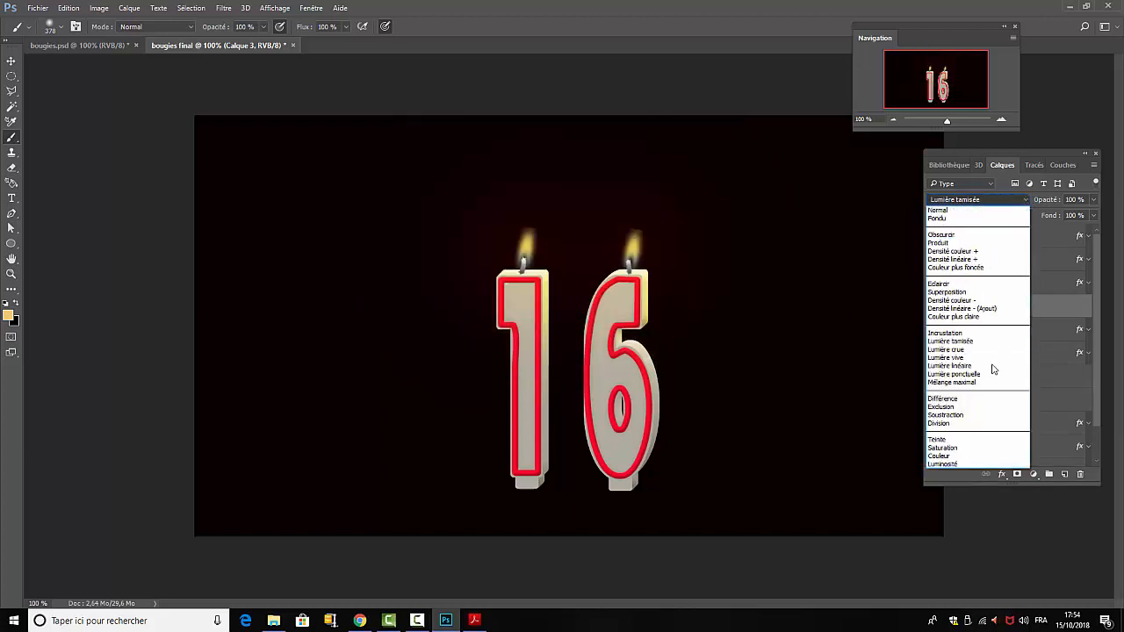
click(945, 333)
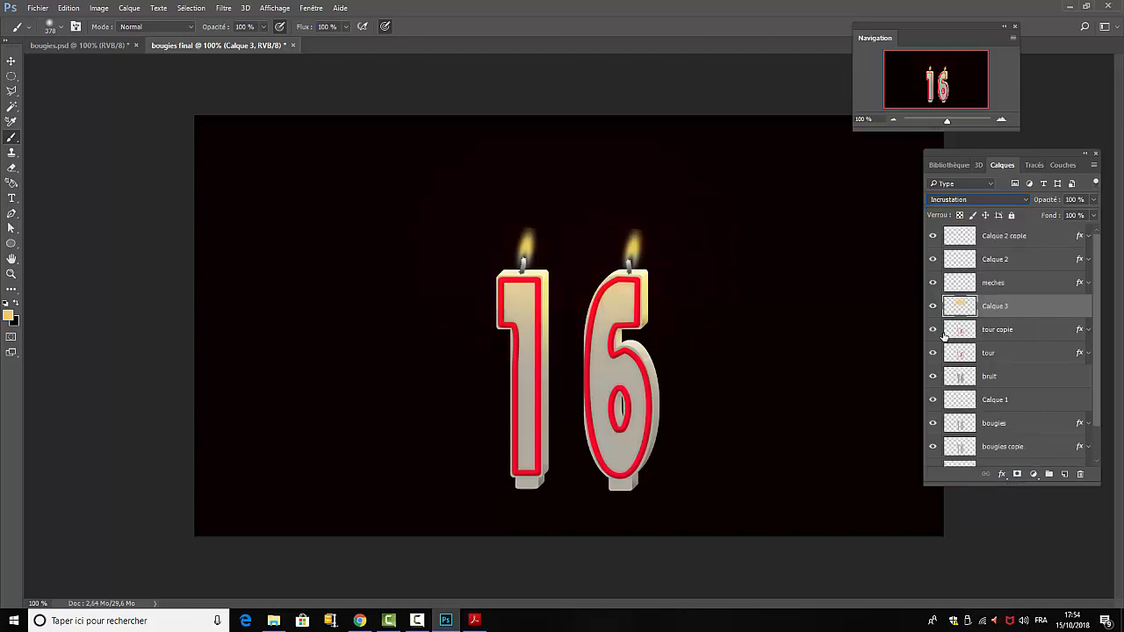
Step: Set the Calque 3 glow layer's blend mode to Superposition and its opacity to 43 %
click(1024, 200)
click(949, 293)
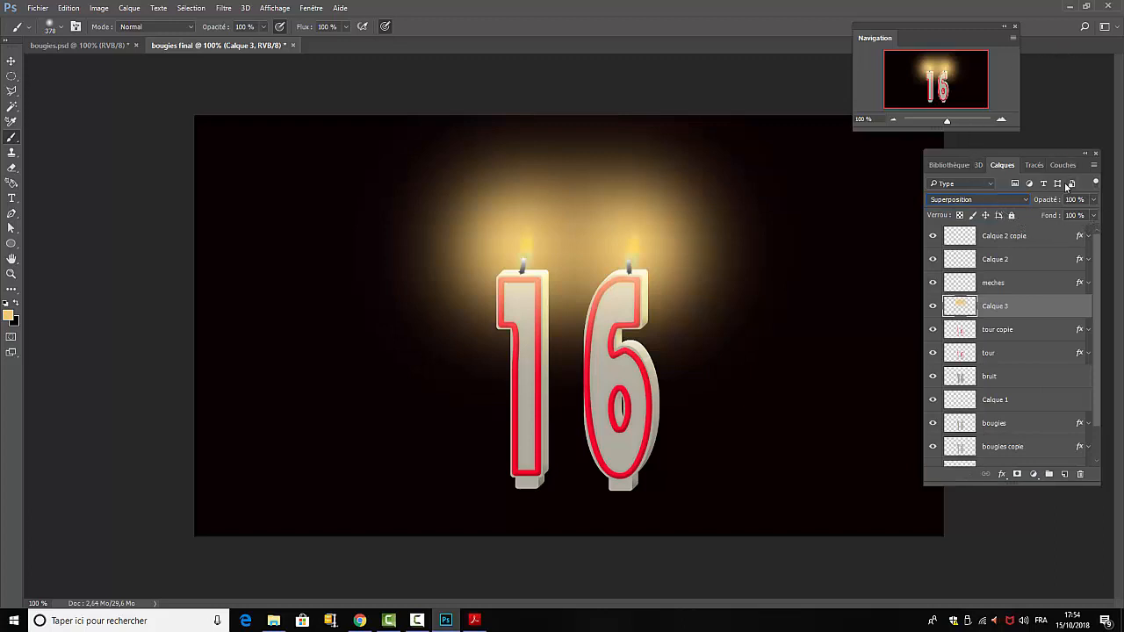
click(1093, 199)
drag(1094, 216, 1063, 217)
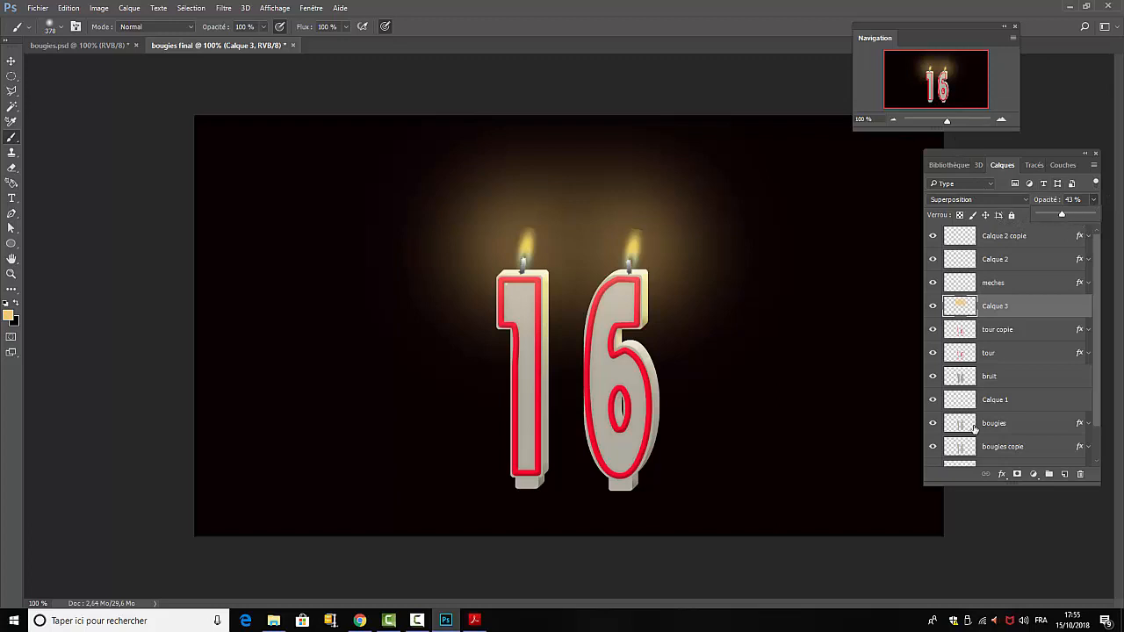
Step: Place the stock blue bokeh JPG from the bougie folder into the document, scaled to 117,08 % wide and 107,12 % high
click(274, 625)
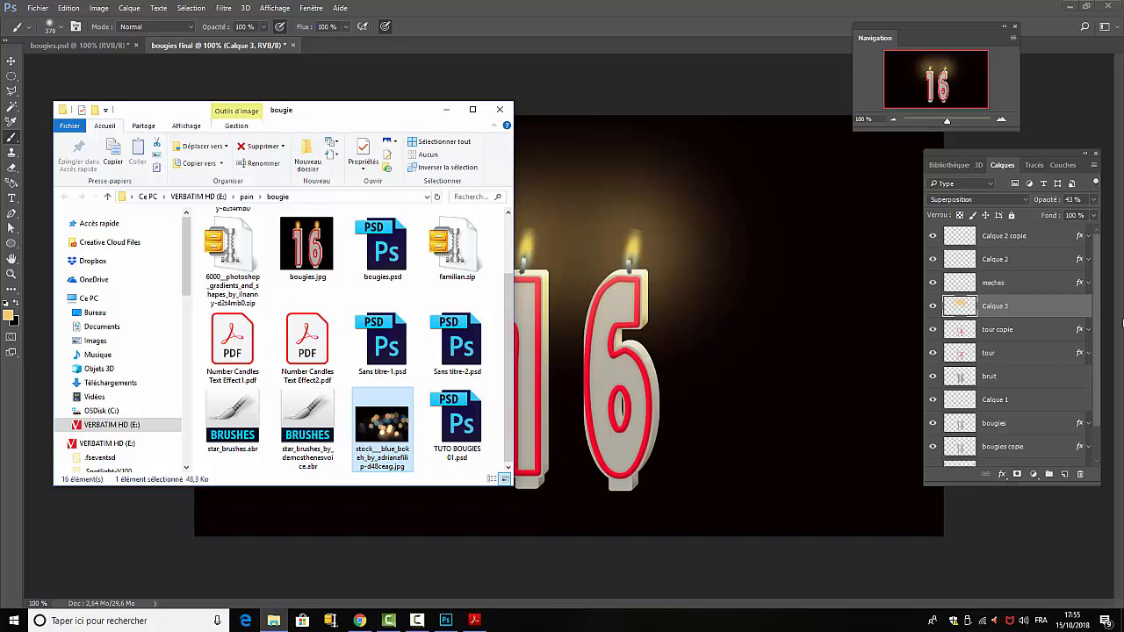
drag(398, 429, 802, 378)
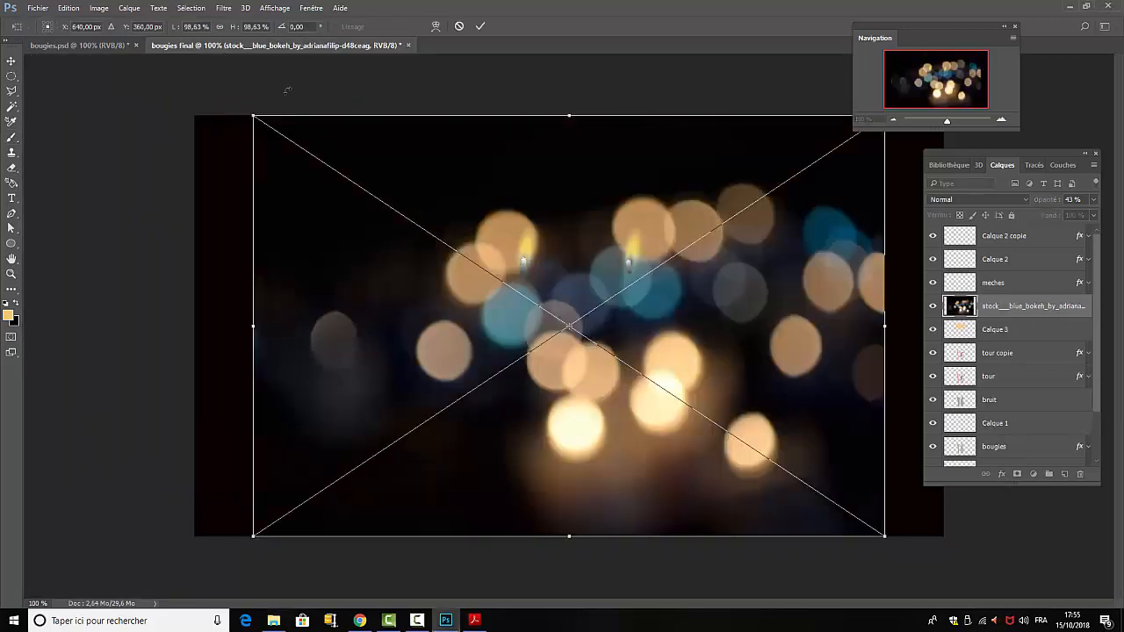
drag(251, 113, 191, 82)
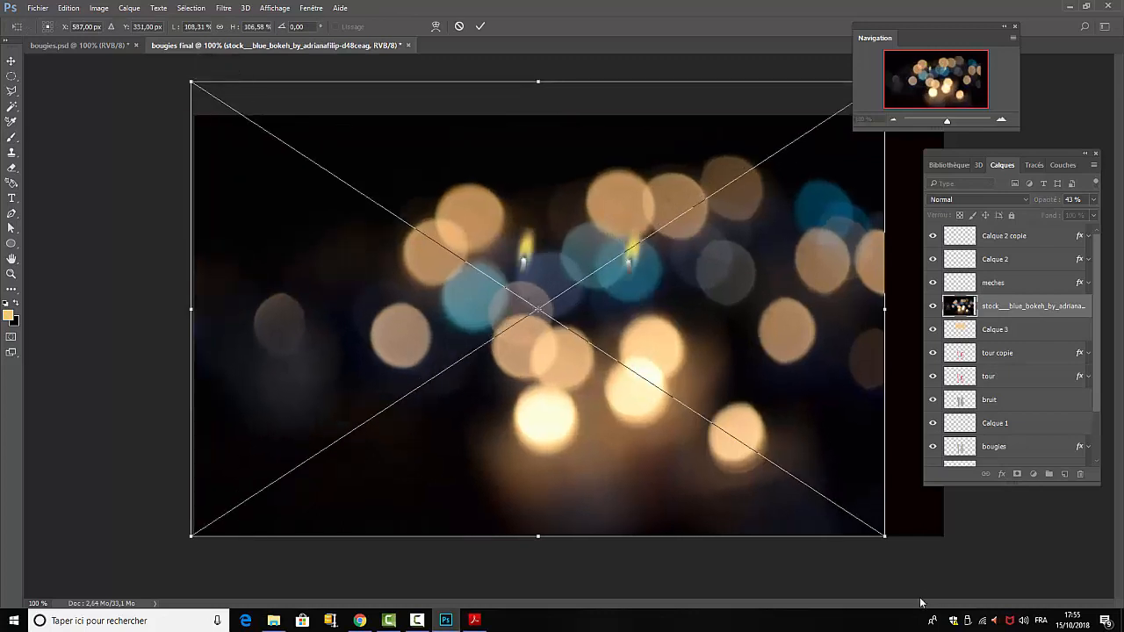
drag(885, 536, 941, 538)
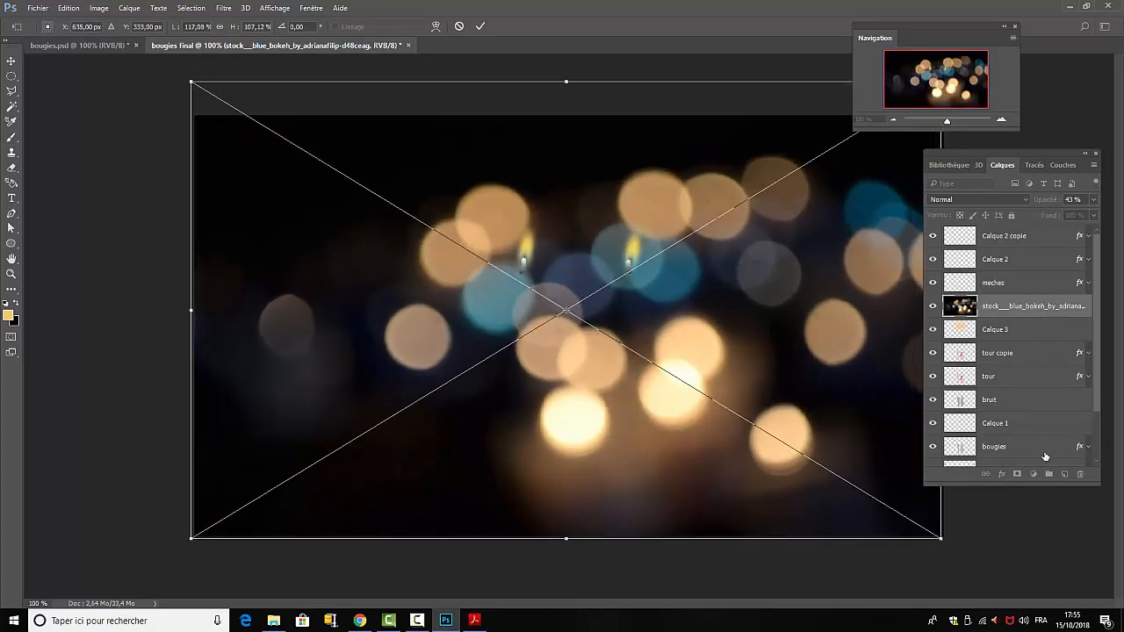
click(480, 25)
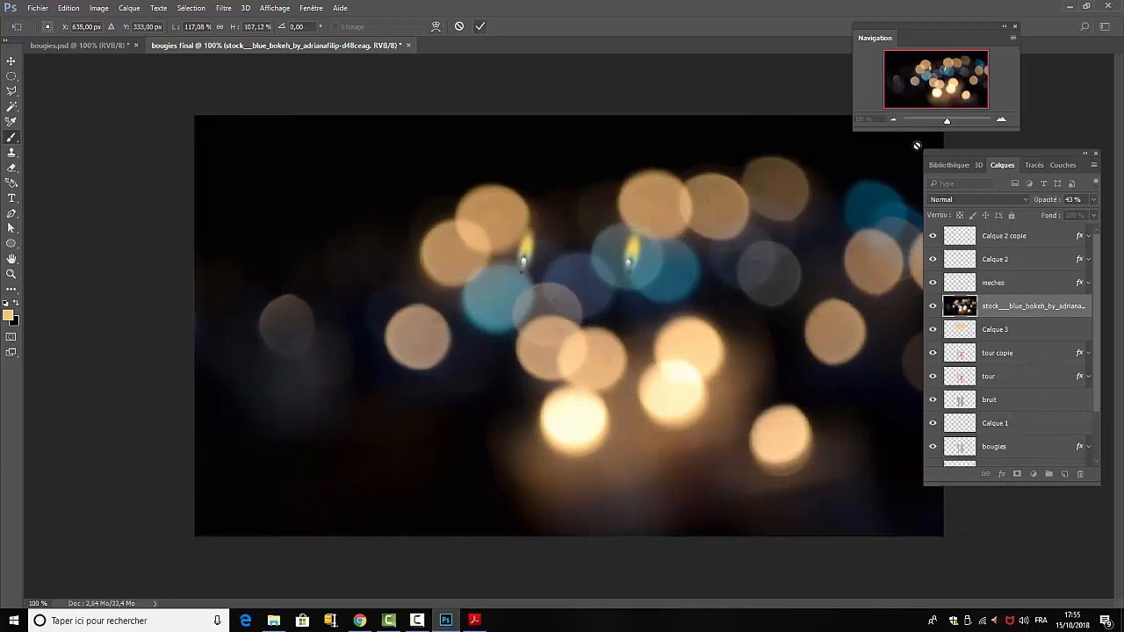
Step: Move the bokeh layer directly above Arrière-plan, behind all candle layers, and set its opacity to 41 %
scroll(1100, 307, down, 3)
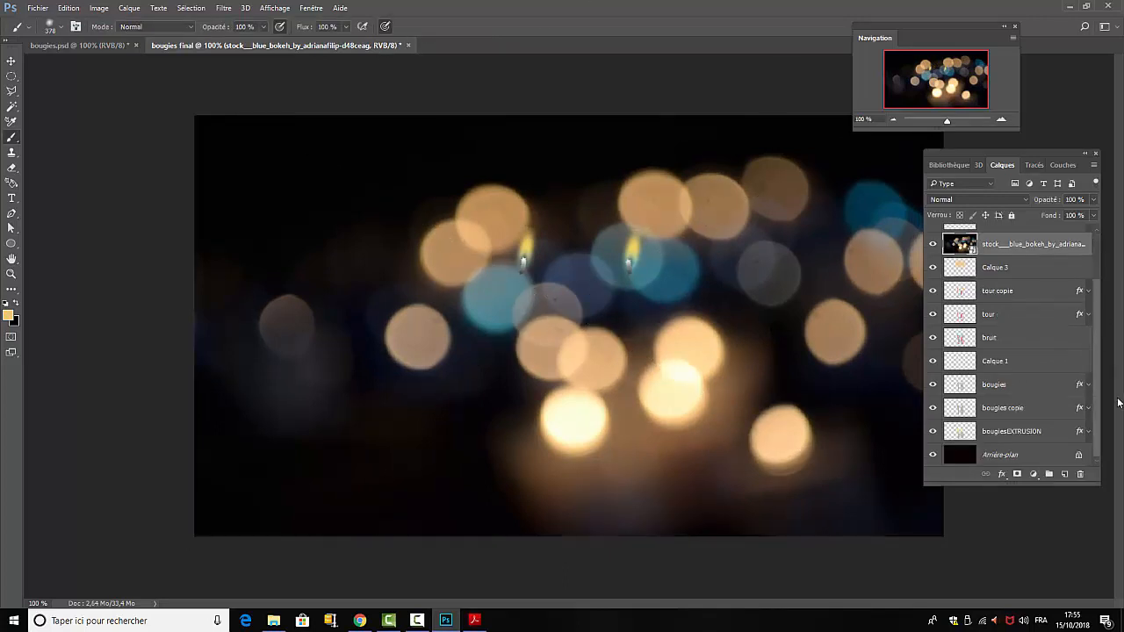
drag(1013, 246, 1020, 442)
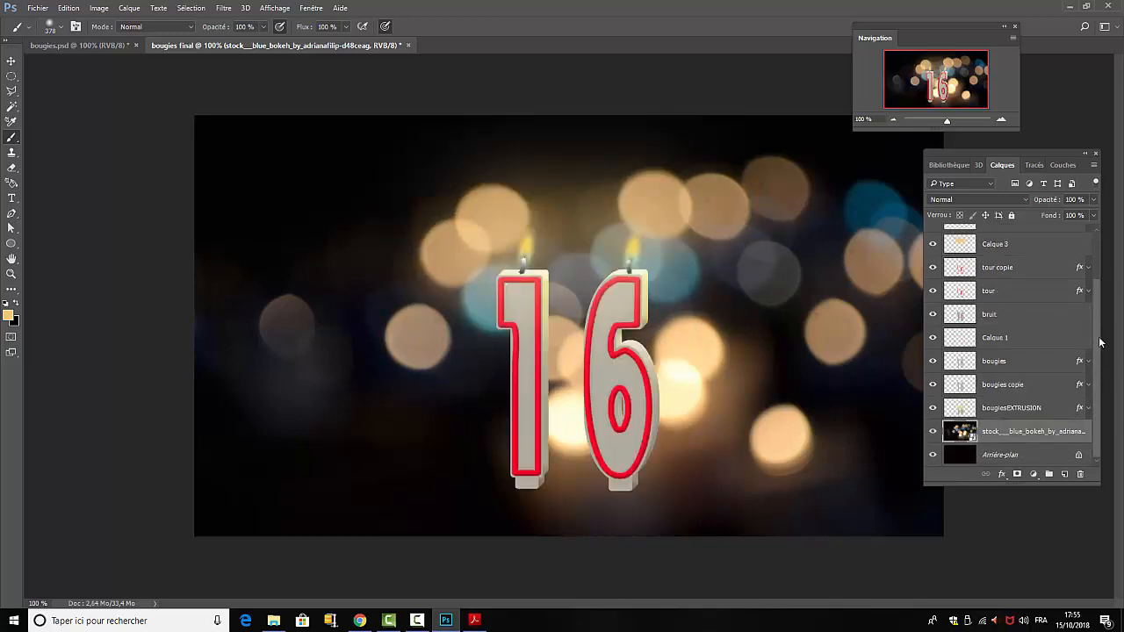
scroll(1099, 330, up, 3)
click(1093, 200)
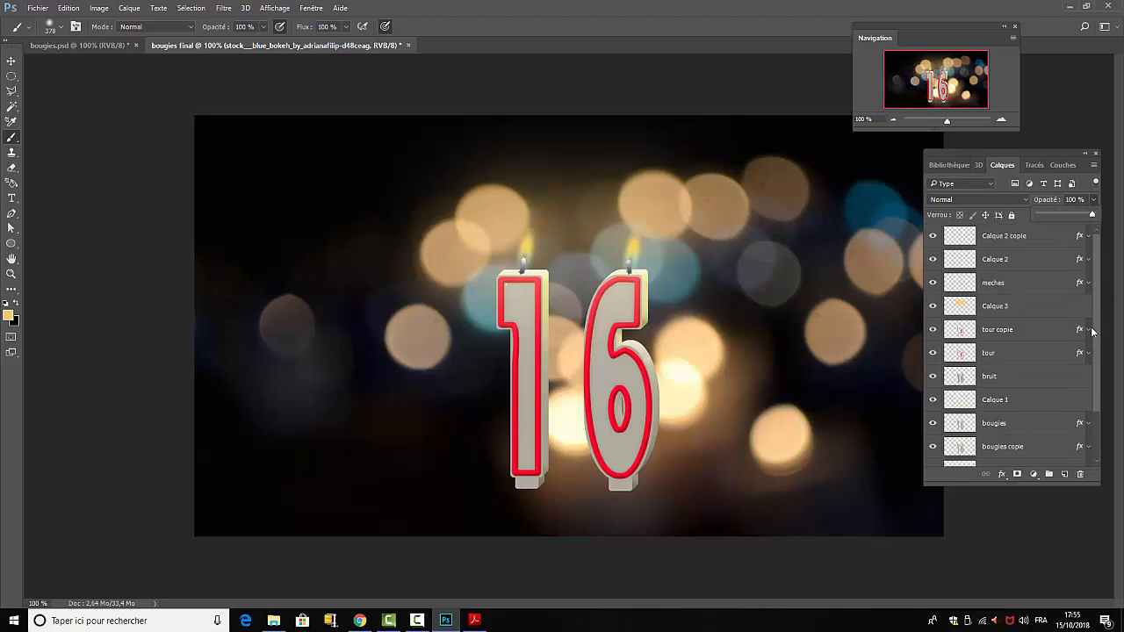
drag(1097, 330, 1108, 430)
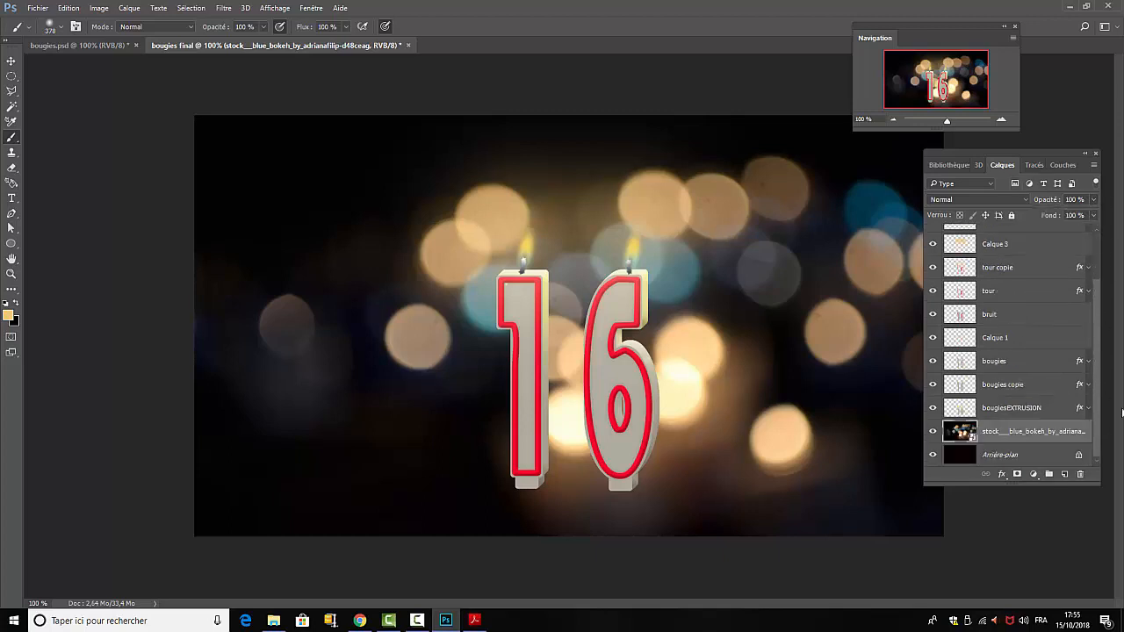
click(1093, 200)
drag(1095, 214, 1061, 219)
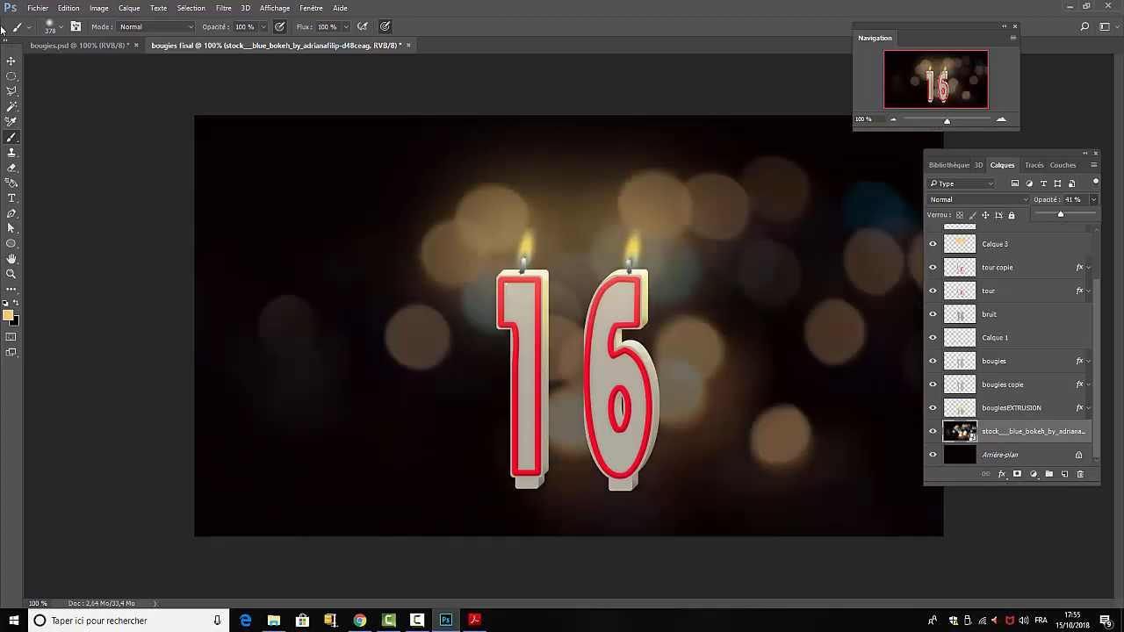
Step: Shift the bokeh image slightly up and to the left, then stretch its lower-right corner so it still covers the canvas
click(10, 60)
mouse_move(474, 204)
mouse_down()
mouse_move(380, 197)
mouse_move(411, 200)
mouse_move(449, 254)
mouse_move(427, 274)
mouse_move(385, 232)
mouse_move(372, 244)
mouse_move(373, 185)
mouse_move(408, 164)
mouse_move(437, 199)
mouse_move(468, 199)
mouse_up()
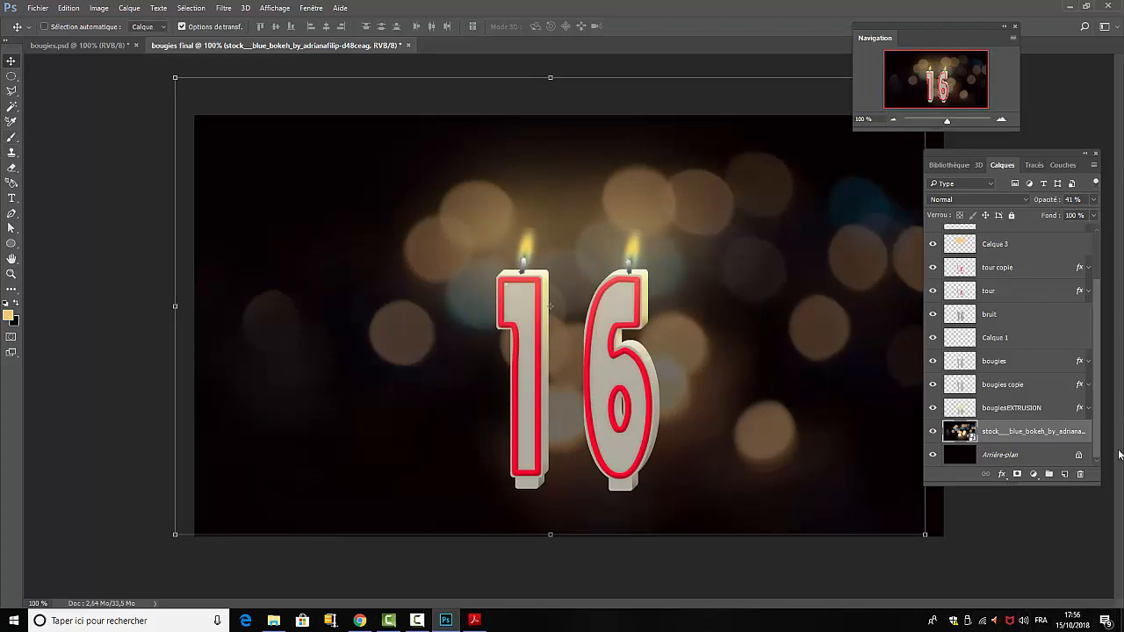
drag(925, 533, 947, 539)
click(481, 26)
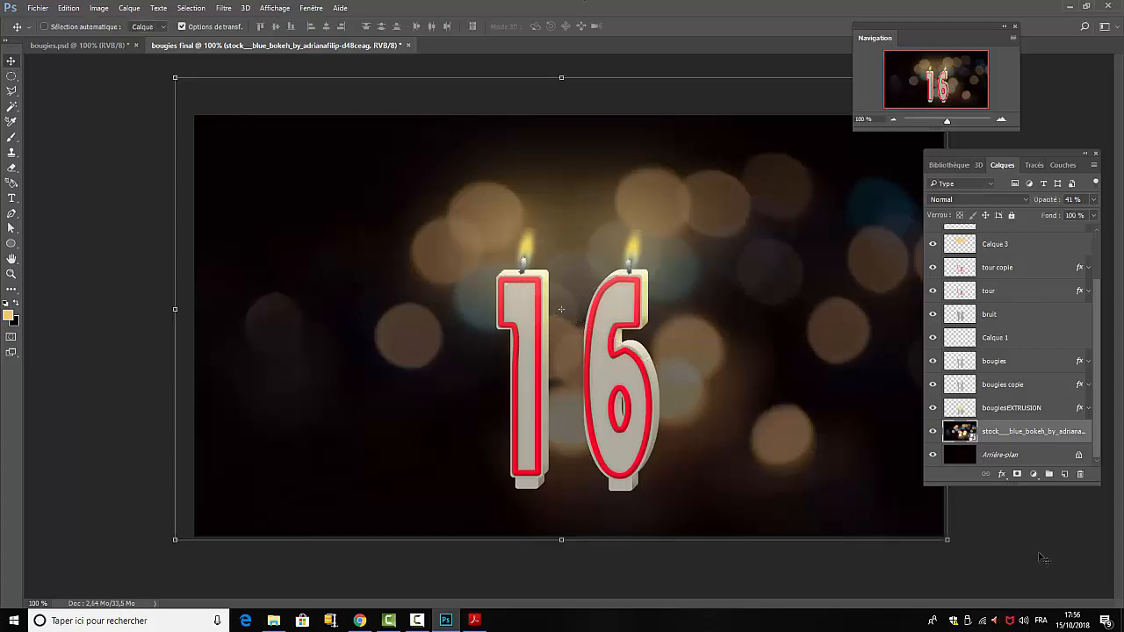
Step: Make the Arrière-plan layer active
click(1049, 455)
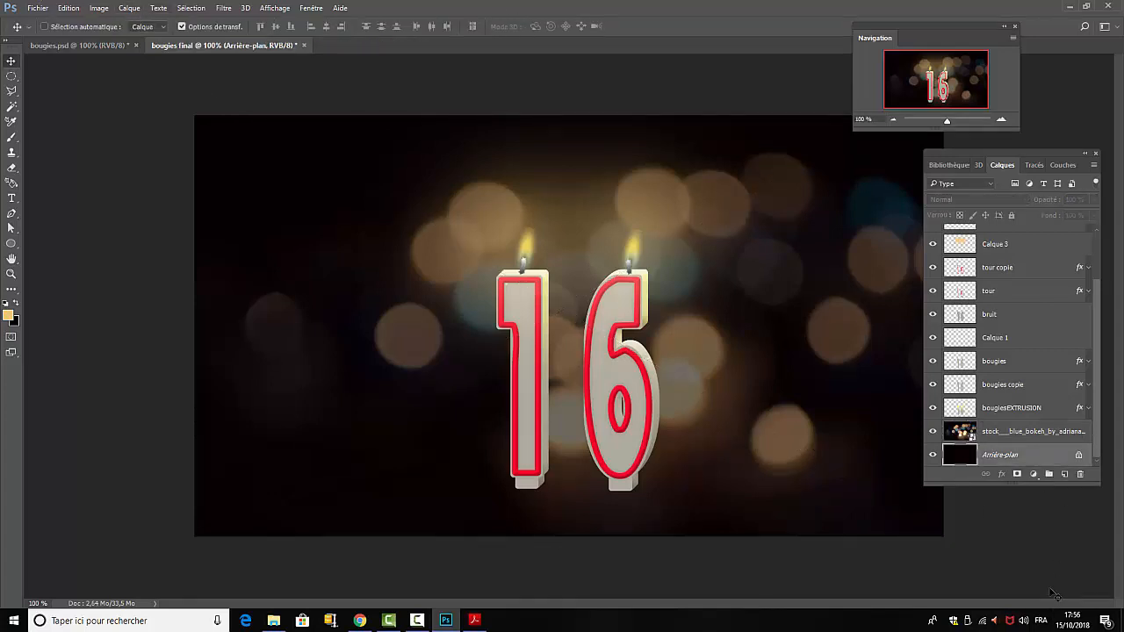